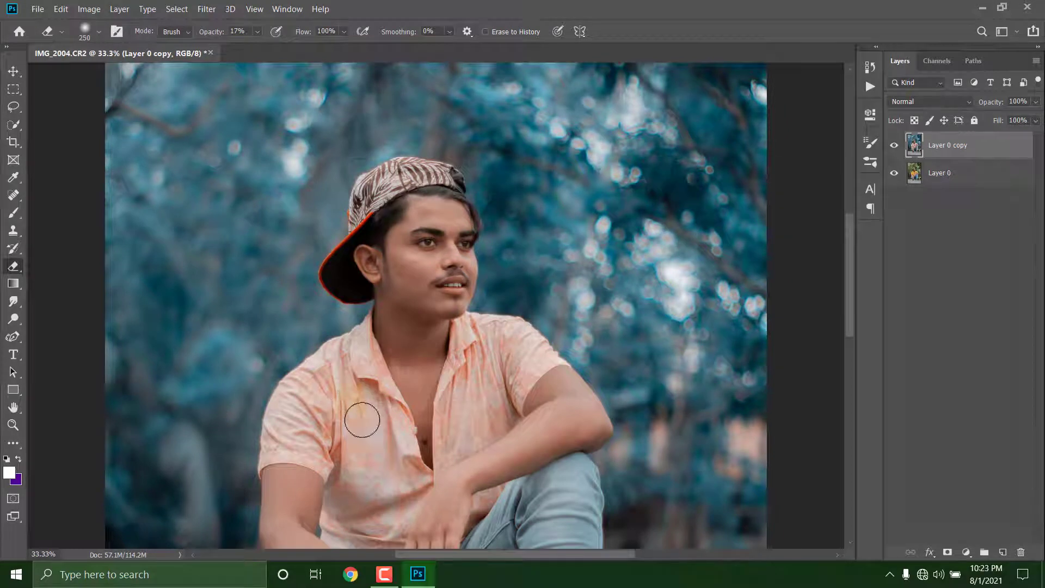
# Lightly erase the top layer over the left half of the shirt with a 250 px eraser at 17% opacity
pyautogui.click(82, 32)
pyautogui.click(297, 430)
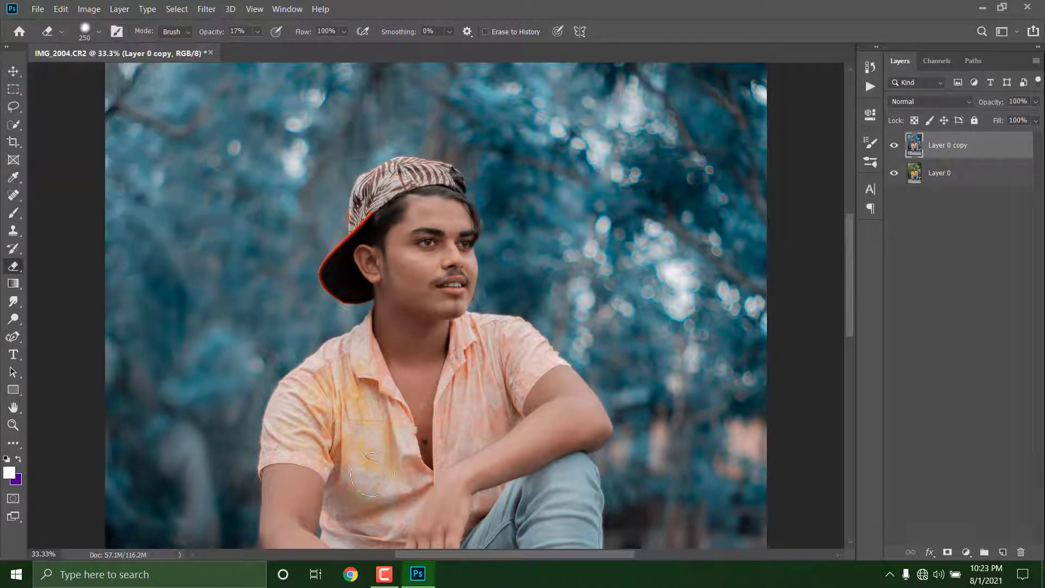
pyautogui.scroll(-3, 372, 474)
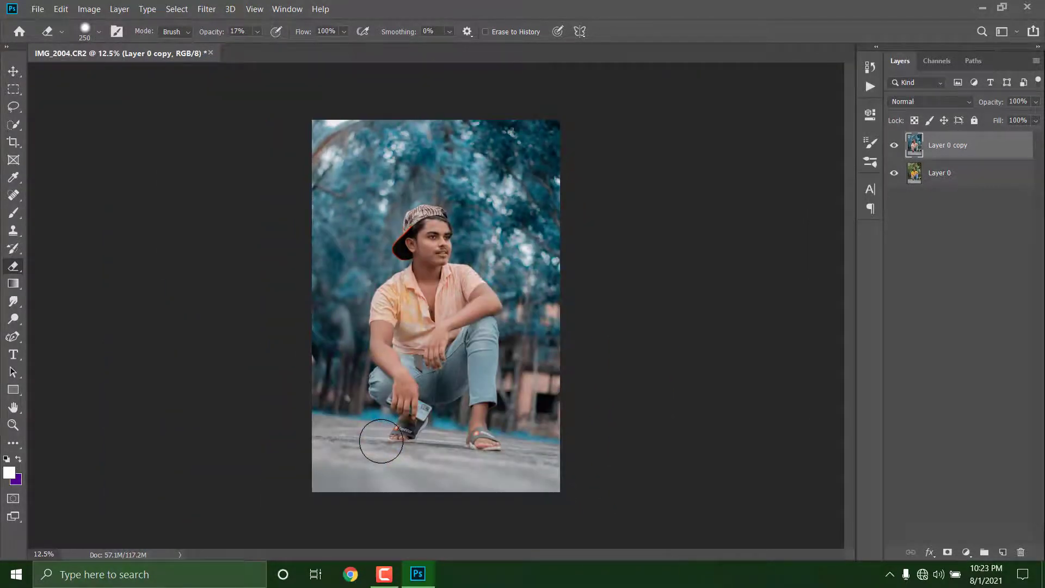
# Erase the top layer over the shirt's left front and sleeve at 100% opacity with an eraser of about 125 px
pyautogui.scroll(4, 381, 441)
pyautogui.press('[')
pyautogui.press('[')
pyautogui.press('[')
pyautogui.press('[')
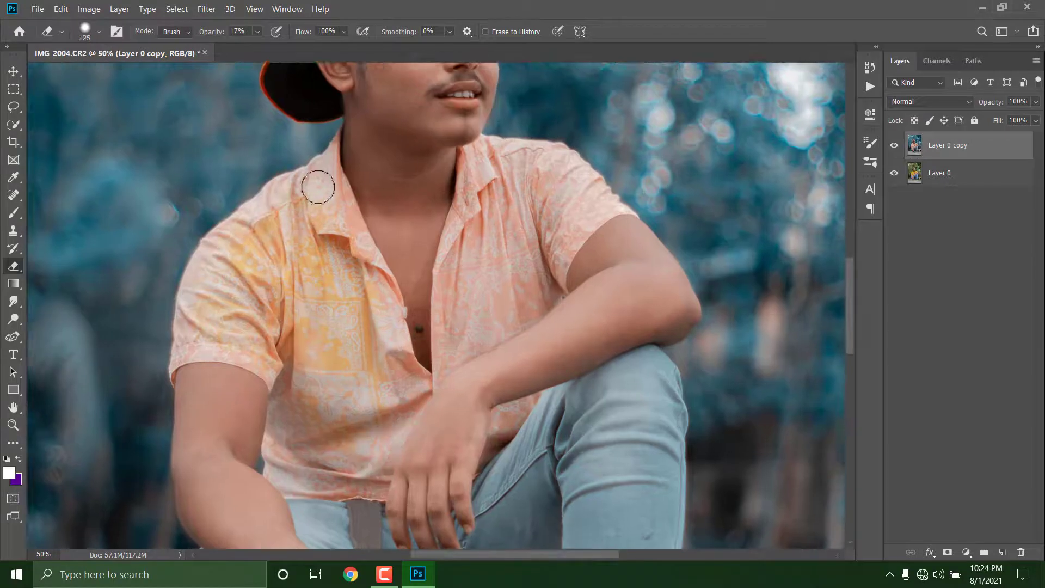
pyautogui.press('0')
pyautogui.moveTo(318, 348); pyautogui.dragTo(355, 261)
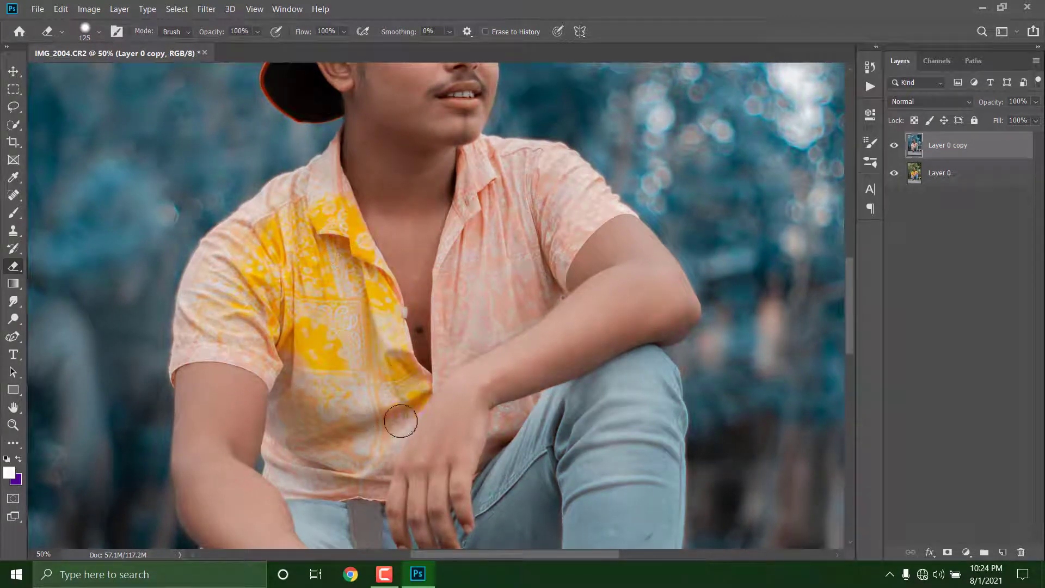
pyautogui.moveTo(401, 421)
pyautogui.mouseDown()
pyautogui.moveTo(283, 387)
pyautogui.moveTo(195, 329)
pyautogui.mouseUp()
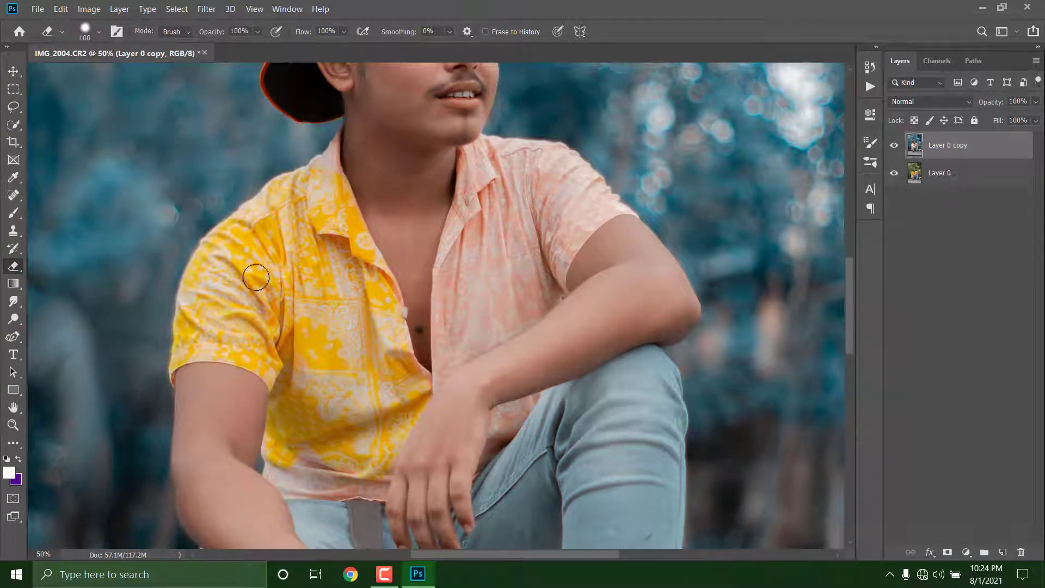
# Erase the top layer over the shirt's right collar and front panel with an eraser of about 150 px
pyautogui.press('[')
pyautogui.press('[')
pyautogui.scroll(-2, 299, 255)
pyautogui.scroll(3, 375, 384)
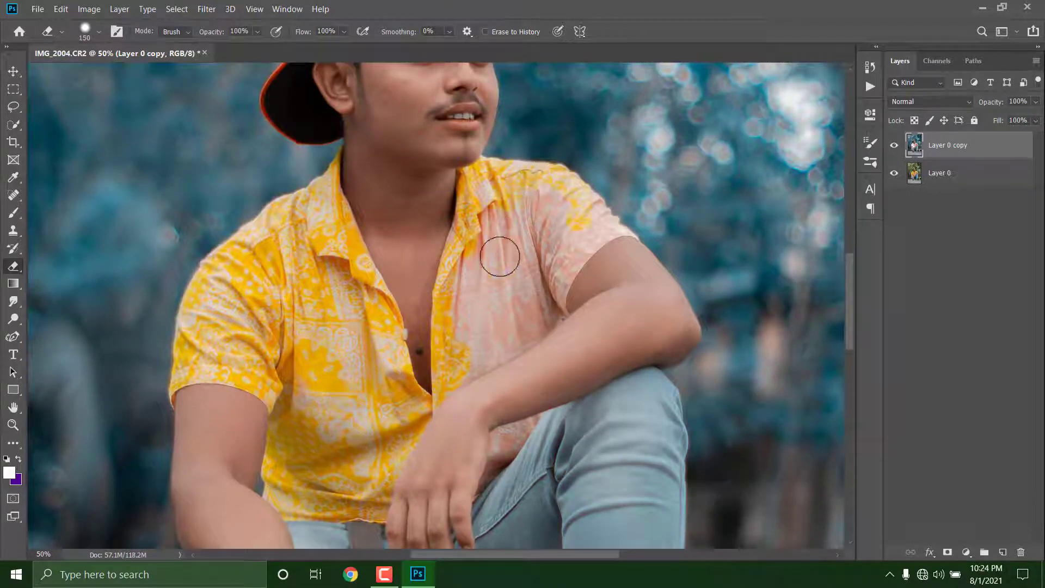
pyautogui.moveTo(500, 256)
pyautogui.mouseDown()
pyautogui.moveTo(463, 289)
pyautogui.moveTo(545, 297)
pyautogui.moveTo(538, 196)
pyautogui.moveTo(497, 408)
pyautogui.mouseUp()
# Erase the remaining pink areas along the right shoulder and sleeve with a smaller eraser of about 70 px
pyautogui.scroll(-1, 497, 408)
pyautogui.scroll(2, 571, 238)
pyautogui.scroll(3, 560, 310)
pyautogui.press('[')
pyautogui.press('[')
pyautogui.press('[')
pyautogui.press('[')
pyautogui.press('[')
pyautogui.moveTo(583, 376); pyautogui.dragTo(634, 345)
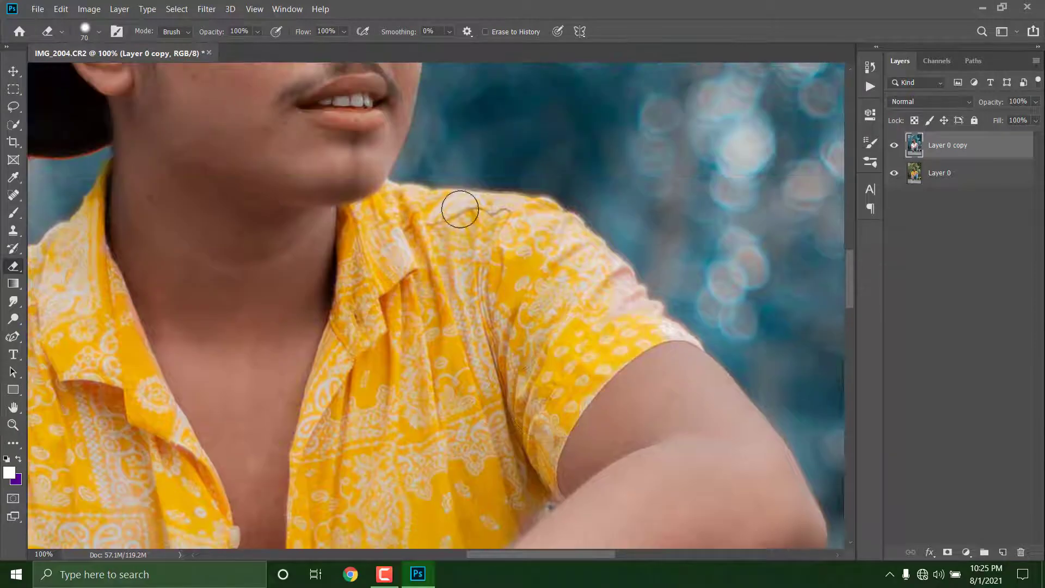
# Merge the two photo layers and duplicate the merged layer
pyautogui.hotkey('ctrl', '0')
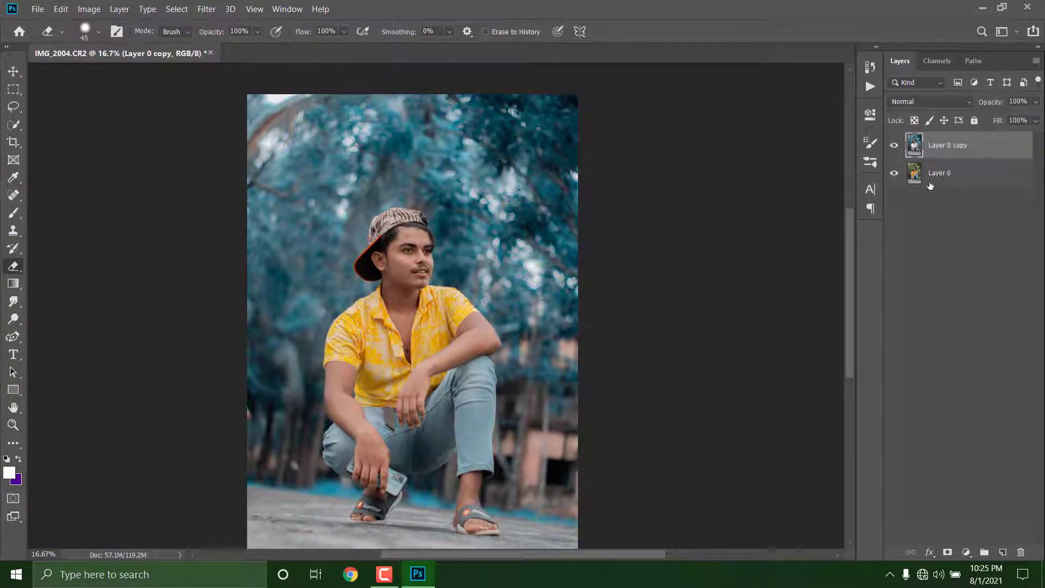
pyautogui.hotkey('ctrl', 'e')
pyautogui.moveTo(933, 155); pyautogui.dragTo(1003, 552)
# Add a Color Balance adjustment with midtones Cyan-Red -23, Magenta-Green -23 and Yellow-Blue +56
pyautogui.click(966, 552)
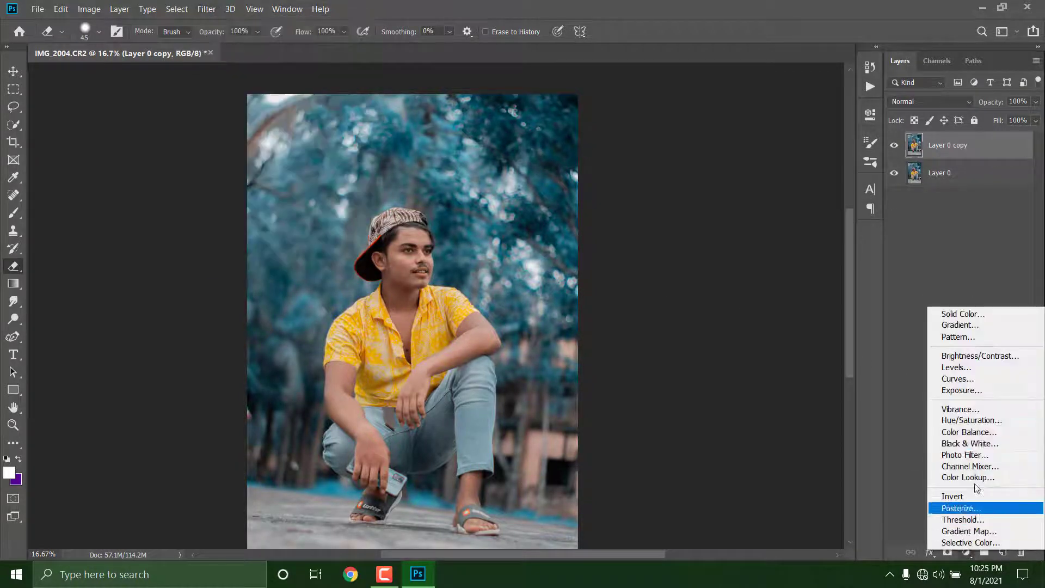
pyautogui.click(970, 427)
pyautogui.moveTo(739, 229); pyautogui.dragTo(772, 226)
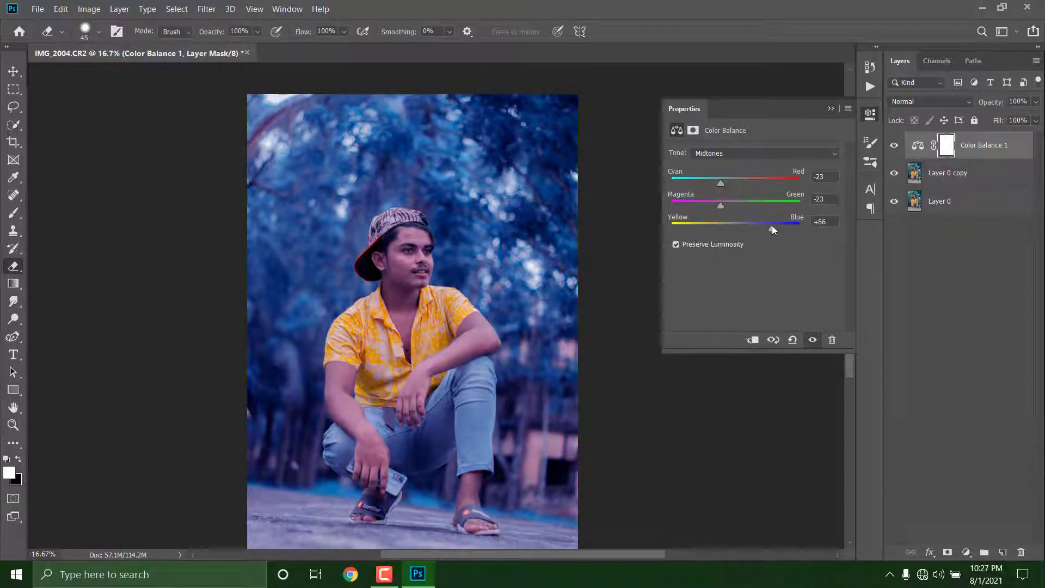
pyautogui.click(830, 110)
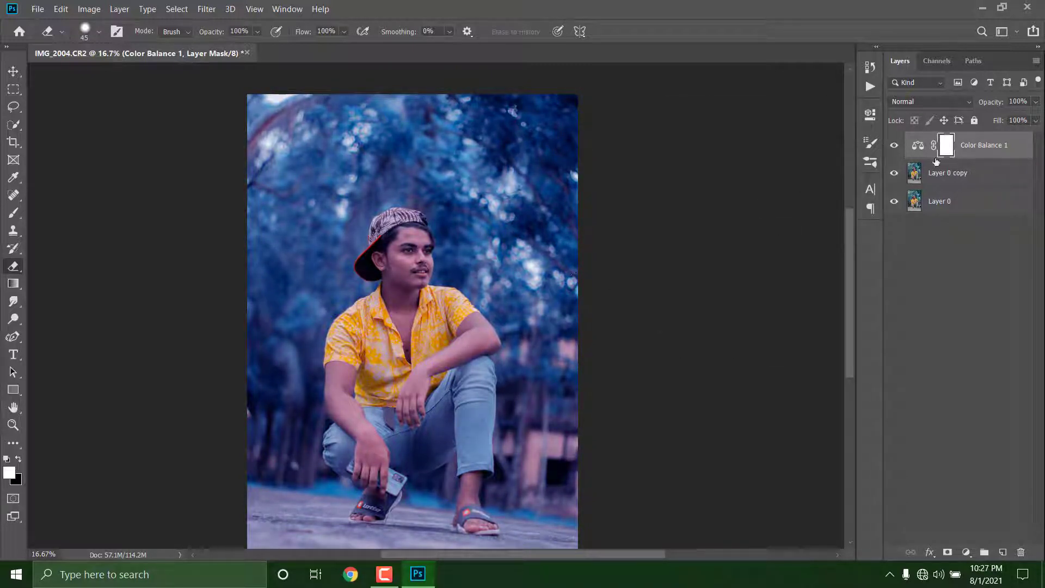
# Erase the Color Balance effect from the forehead, eyes and upper cheek on its layer mask, using an eraser of about 150 px
pyautogui.doubleClick(945, 149)
pyautogui.click(830, 110)
pyautogui.hotkey('ctrl', '+')
pyautogui.hotkey('ctrl', '+')
pyautogui.hotkey('ctrl', '+')
pyautogui.hotkey('ctrl', '+')
pyautogui.scroll(3, 665, 187)
pyautogui.press(']')
pyautogui.press(']')
pyautogui.press(']')
pyautogui.press(']')
pyautogui.press(']')
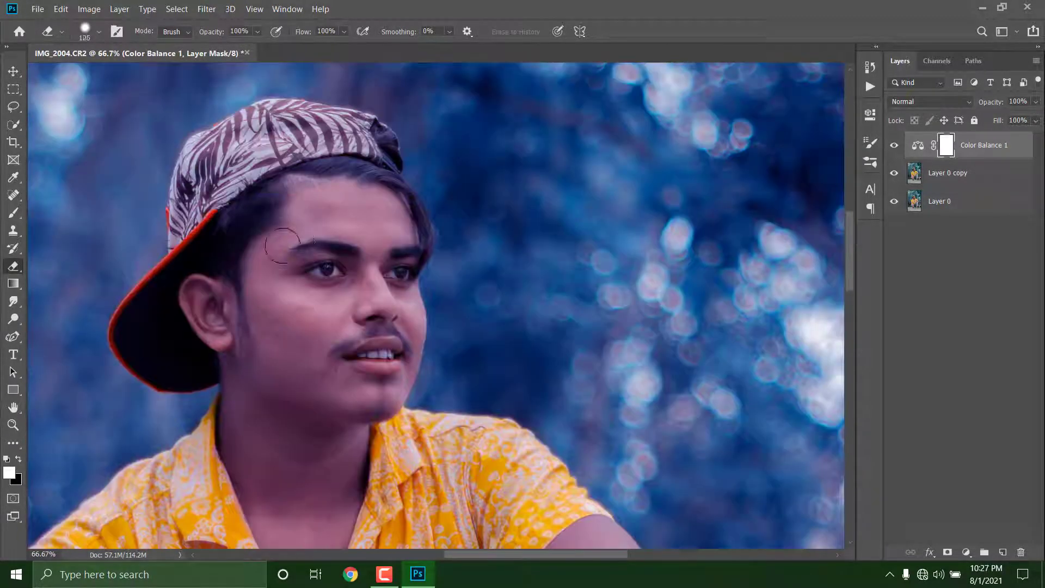
pyautogui.moveTo(285, 237); pyautogui.dragTo(300, 188)
pyautogui.click(99, 32)
pyautogui.click(79, 103)
pyautogui.moveTo(342, 221); pyautogui.dragTo(395, 218)
pyautogui.press(']')
pyautogui.press(']')
pyautogui.press(']')
pyautogui.moveTo(390, 261)
pyautogui.mouseDown()
pyautogui.moveTo(278, 315)
pyautogui.moveTo(377, 198)
pyautogui.mouseUp()
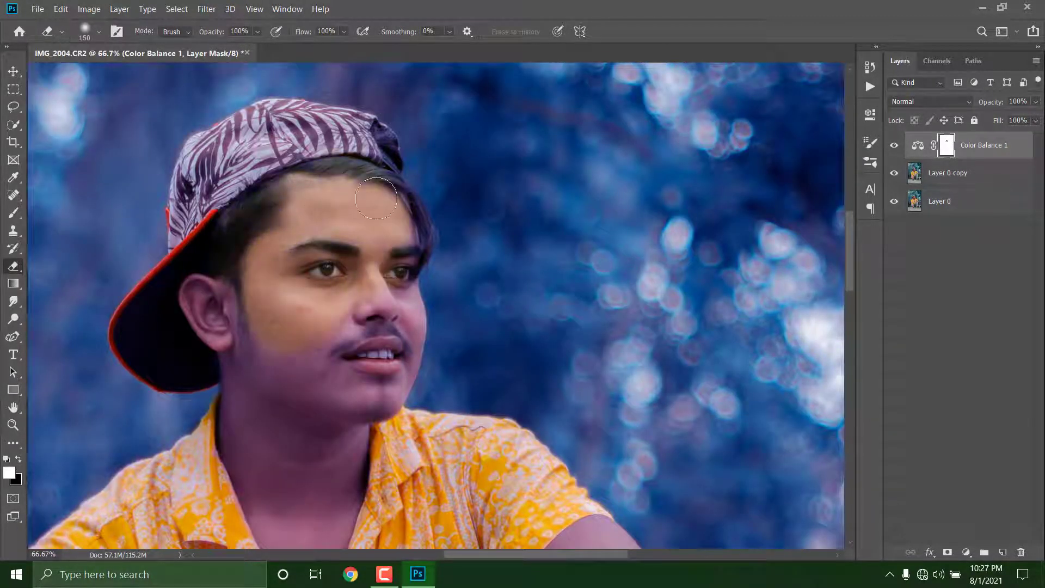
# Erase the Color Balance effect from the ear, lower face, neck and open chest on the layer mask
pyautogui.press(']')
pyautogui.press(']')
pyautogui.scroll(-1, 239, 313)
pyautogui.moveTo(206, 294)
pyautogui.mouseDown()
pyautogui.moveTo(229, 320)
pyautogui.moveTo(305, 334)
pyautogui.mouseUp()
pyautogui.scroll(-1, 262, 294)
pyautogui.moveTo(238, 257); pyautogui.dragTo(347, 333)
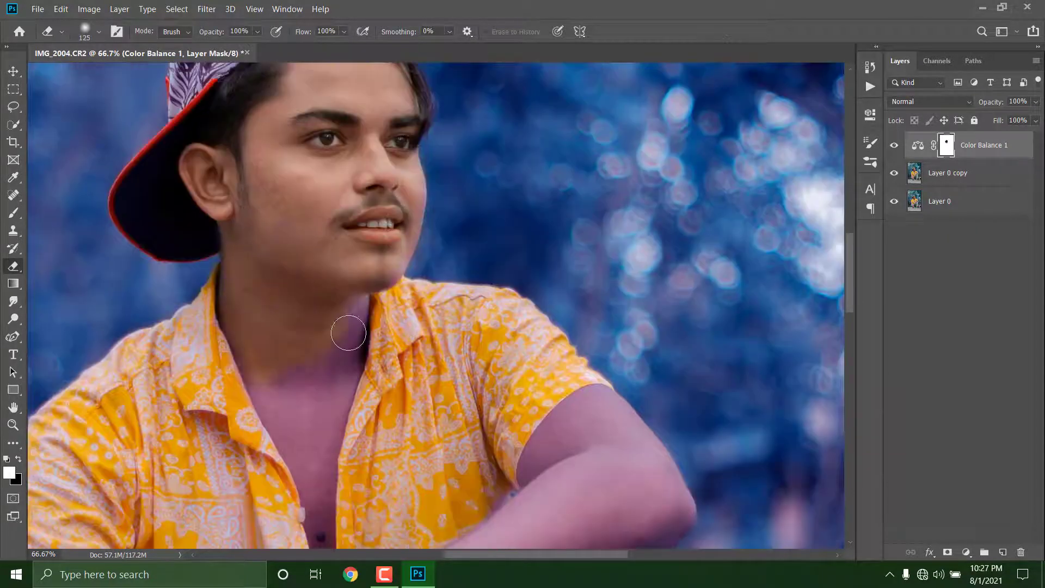
pyautogui.scroll(-1, 349, 294)
pyautogui.moveTo(348, 280); pyautogui.dragTo(246, 281)
pyautogui.scroll(-2, 327, 348)
pyautogui.moveTo(317, 305); pyautogui.dragTo(329, 400)
# Erase the Color Balance effect from the hand and forearm resting on the knee, using a smaller eraser
pyautogui.scroll(-4, 362, 401)
pyautogui.press('[')
pyautogui.press('[')
pyautogui.press('[')
pyautogui.moveTo(345, 463); pyautogui.dragTo(324, 381)
pyautogui.moveTo(317, 338)
pyautogui.mouseDown()
pyautogui.moveTo(341, 392)
pyautogui.moveTo(375, 289)
pyautogui.mouseUp()
pyautogui.scroll(2, 354, 384)
pyautogui.moveTo(354, 384)
pyautogui.mouseDown()
pyautogui.moveTo(371, 324)
pyautogui.moveTo(473, 275)
pyautogui.moveTo(611, 252)
pyautogui.moveTo(759, 268)
pyautogui.moveTo(800, 403)
pyautogui.moveTo(746, 401)
pyautogui.moveTo(713, 370)
pyautogui.mouseUp()
# Erase the Color Balance effect along the other arm, from below the sleeve to the wrist
pyautogui.press(']')
pyautogui.press(']')
pyautogui.hotkey('ctrl', '+')
pyautogui.hotkey('ctrl', '-')
pyautogui.press('[')
pyautogui.press('[')
pyautogui.scroll(-3, 669, 390)
pyautogui.hscroll(-7, 669, 390)
pyautogui.press(']')
pyautogui.press(']')
pyautogui.press(']')
pyautogui.moveTo(403, 290)
pyautogui.mouseDown()
pyautogui.moveTo(483, 304)
pyautogui.moveTo(425, 381)
pyautogui.mouseUp()
pyautogui.scroll(-1, 424, 382)
pyautogui.moveTo(403, 347)
pyautogui.mouseDown()
pyautogui.moveTo(418, 427)
pyautogui.moveTo(464, 345)
pyautogui.moveTo(471, 423)
pyautogui.mouseUp()
pyautogui.scroll(-2, 471, 424)
pyautogui.moveTo(462, 333); pyautogui.dragTo(521, 374)
pyautogui.scroll(-1, 521, 374)
pyautogui.moveTo(525, 338)
pyautogui.mouseDown()
pyautogui.moveTo(569, 313)
pyautogui.moveTo(585, 379)
pyautogui.mouseUp()
# Erase the Color Balance effect from the hand holding the phone and from the foot below it
pyautogui.scroll(-1, 577, 370)
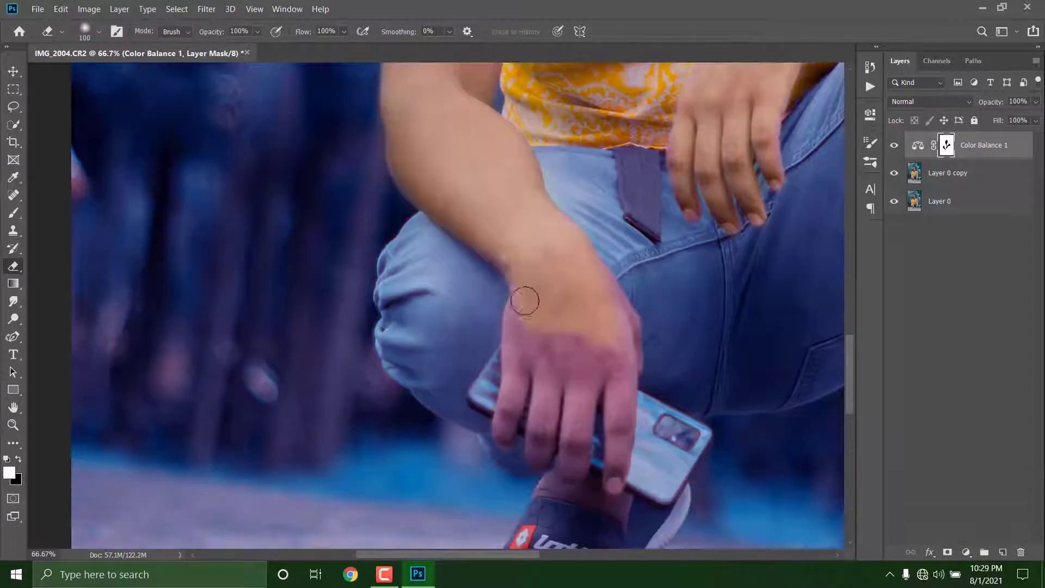
pyautogui.moveTo(525, 301)
pyautogui.mouseDown()
pyautogui.moveTo(576, 439)
pyautogui.moveTo(620, 362)
pyautogui.mouseUp()
pyautogui.scroll(-2, 574, 361)
pyautogui.moveTo(616, 400); pyautogui.dragTo(562, 380)
pyautogui.scroll(-1, 563, 380)
pyautogui.moveTo(569, 429); pyautogui.dragTo(496, 425)
pyautogui.press('b')
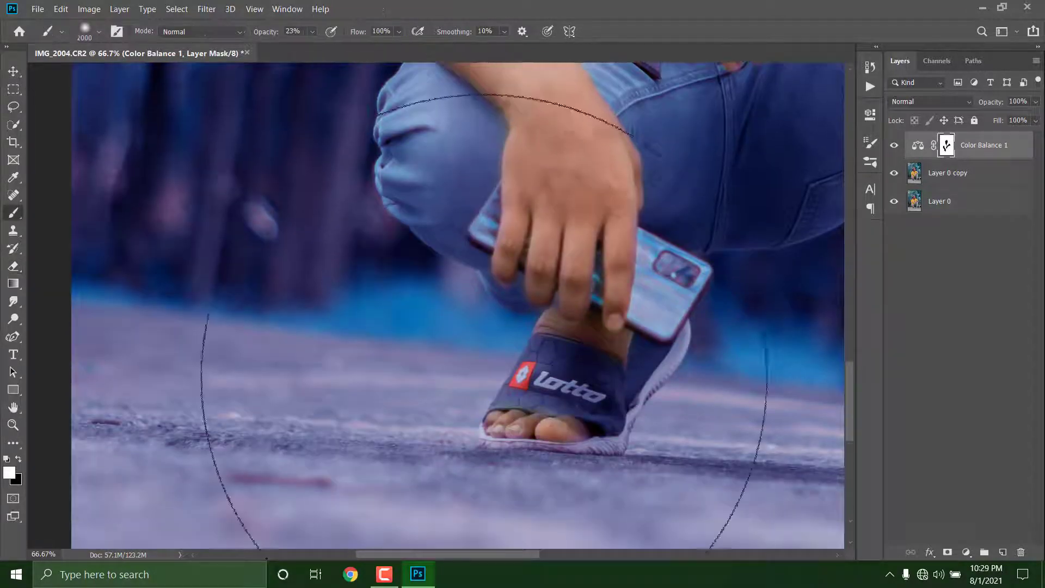
pyautogui.press('[')
pyautogui.press('[')
pyautogui.press('[')
pyautogui.press('[')
pyautogui.press('[')
pyautogui.press('[')
pyautogui.press('[')
pyautogui.press('[')
pyautogui.press('[')
pyautogui.press('[')
pyautogui.press('[')
pyautogui.press('[')
pyautogui.press('[')
pyautogui.press('e')
# Erase the Color Balance effect from the other foot and merge the adjustment into the photo layers
pyautogui.hscroll(8, 548, 368)
pyautogui.moveTo(518, 256)
pyautogui.mouseDown()
pyautogui.moveTo(453, 426)
pyautogui.moveTo(594, 463)
pyautogui.moveTo(545, 479)
pyautogui.mouseUp()
pyautogui.hotkey('ctrl', '0')
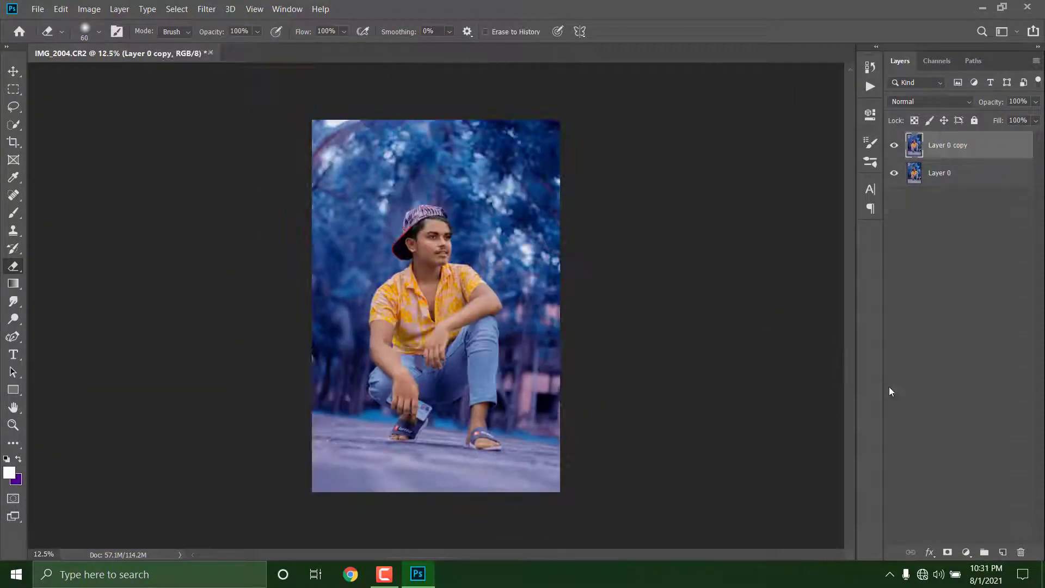
# Add a Selective Color adjustment and set the Blues to Cyan +100% and Magenta +35% with increased Black
pyautogui.click(966, 552)
pyautogui.click(954, 532)
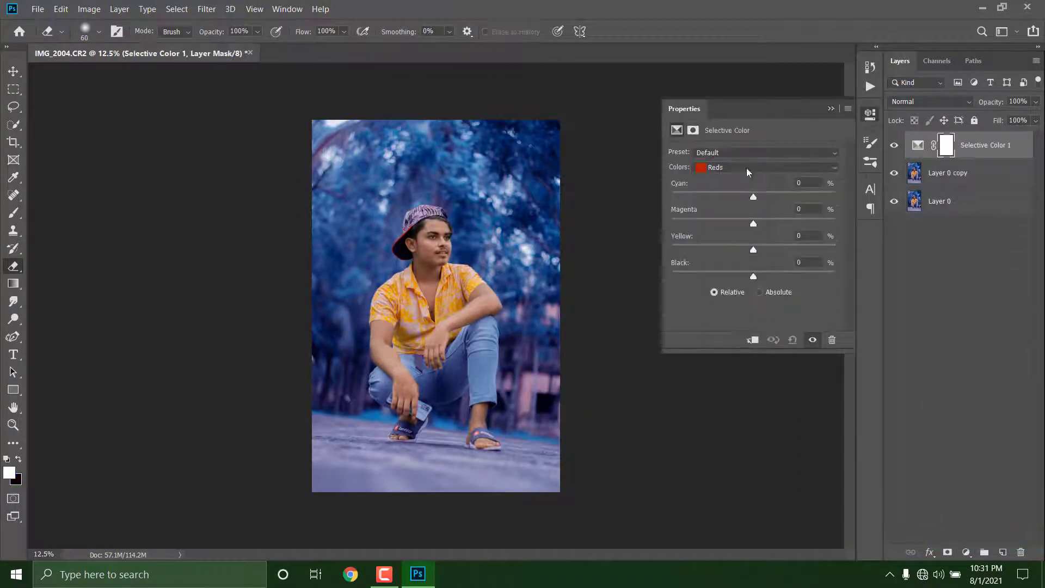
pyautogui.click(747, 168)
pyautogui.click(737, 222)
pyautogui.moveTo(753, 197); pyautogui.dragTo(836, 198)
pyautogui.moveTo(753, 224); pyautogui.dragTo(782, 216)
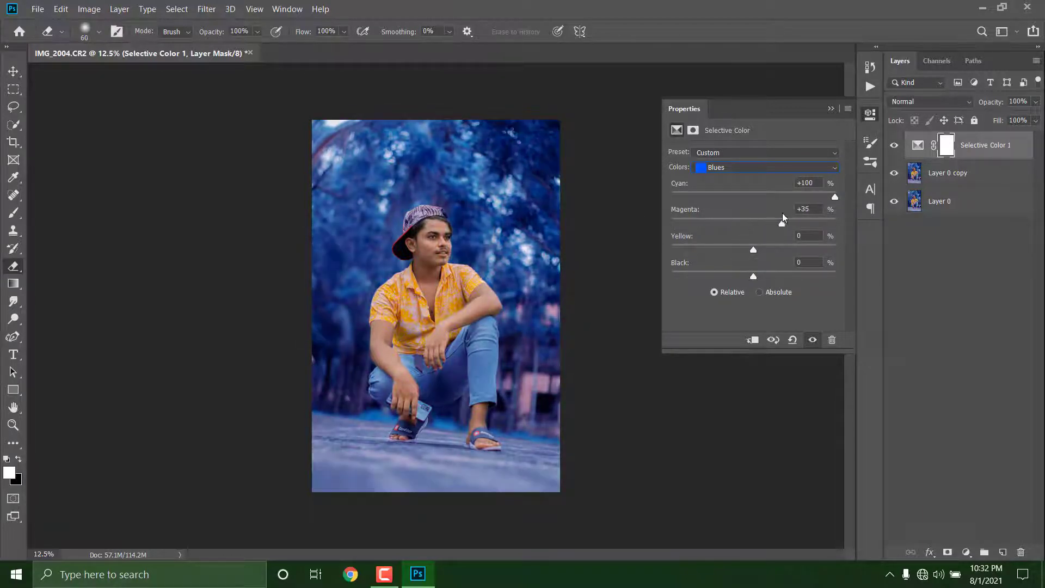
pyautogui.moveTo(753, 276); pyautogui.dragTo(779, 277)
# Set the Cyans to Cyan +100%, Magenta +27%, Yellow +25% and Black +9%, and merge the adjustment into the photo layers
pyautogui.click(756, 164)
pyautogui.click(730, 207)
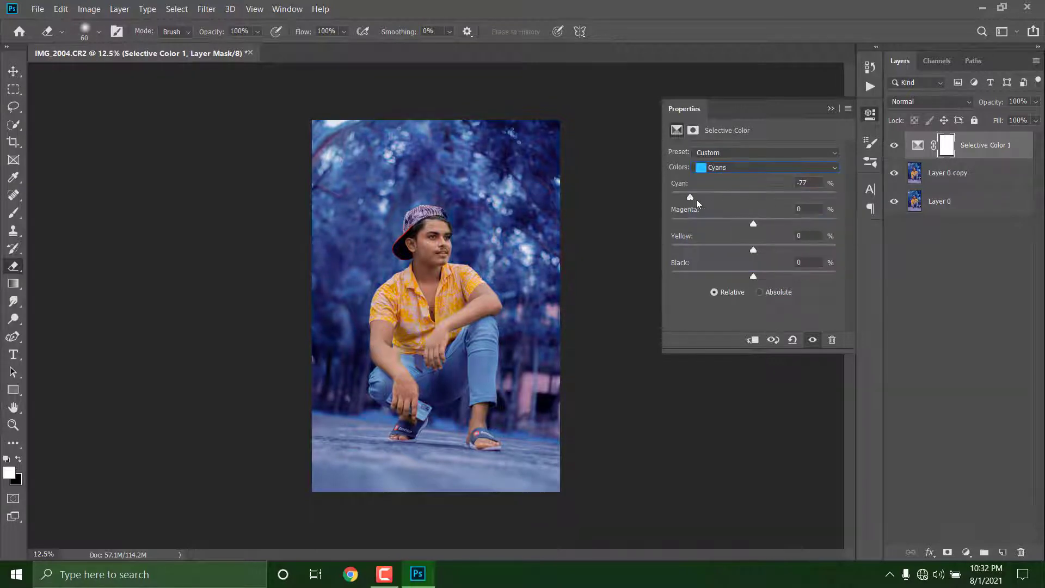
pyautogui.moveTo(753, 197); pyautogui.dragTo(836, 198)
pyautogui.moveTo(746, 276); pyautogui.dragTo(787, 275)
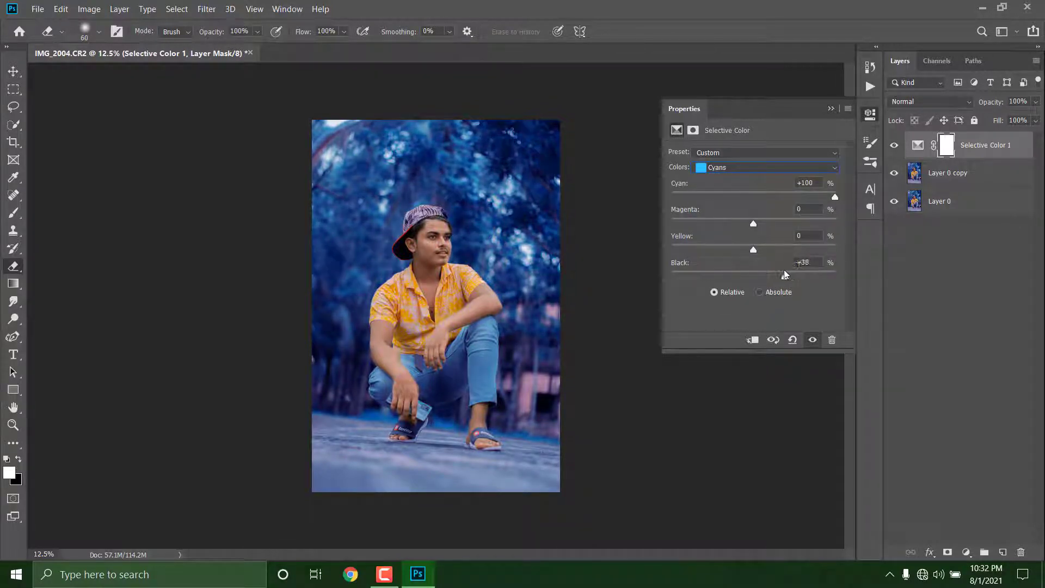
pyautogui.click(831, 109)
pyautogui.press('Delete')
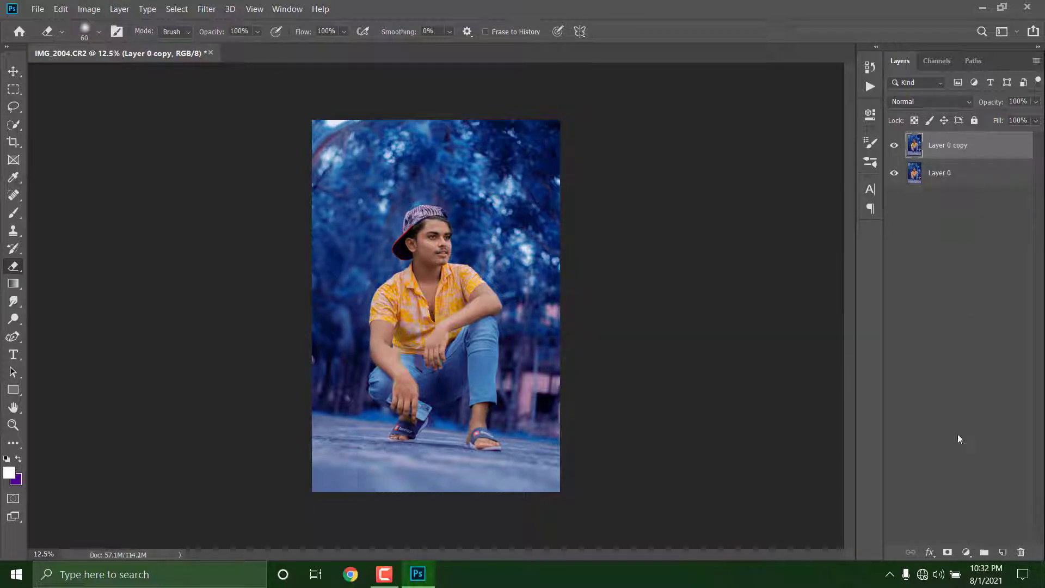
# Add a Curves adjustment, raising the black point of the RGB curve and anchoring it in the darker tones
pyautogui.click(966, 552)
pyautogui.click(954, 385)
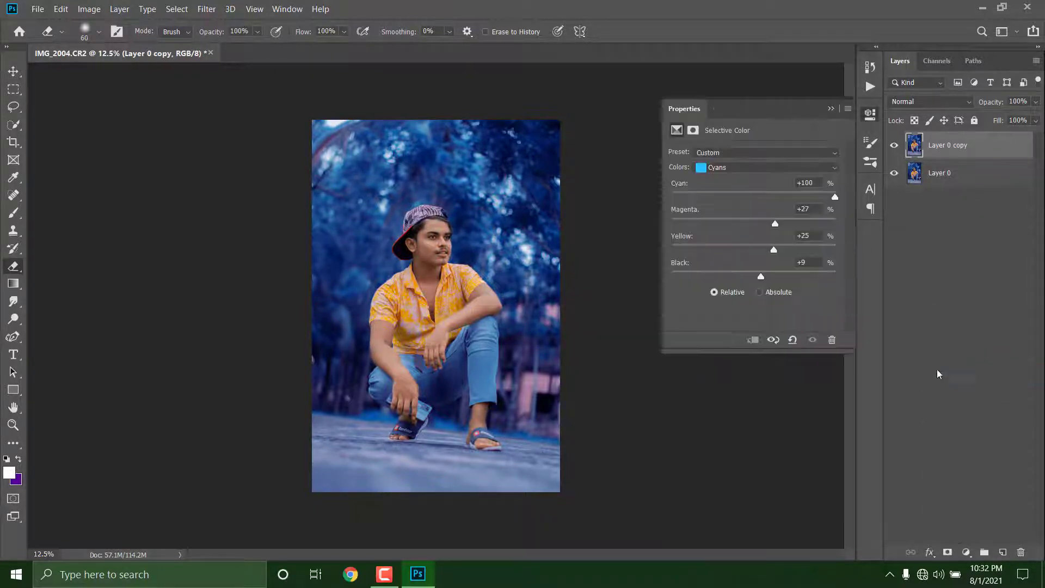
pyautogui.moveTo(699, 319); pyautogui.dragTo(734, 286)
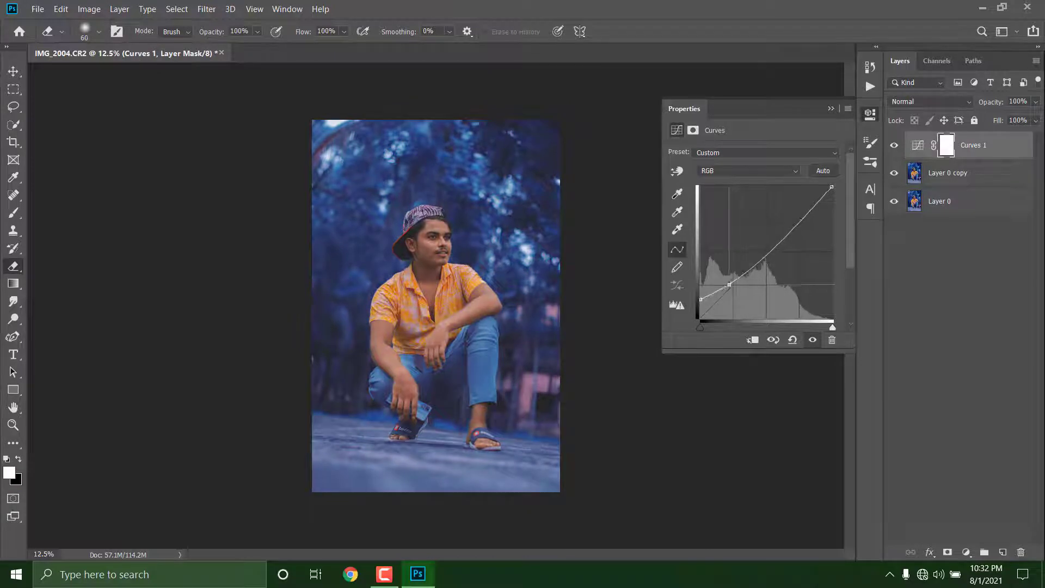
# Raise the shadow end and lower the highlight end of the Blue curve, and set the Curves layer's opacity to 74%
pyautogui.click(747, 170)
pyautogui.click(724, 213)
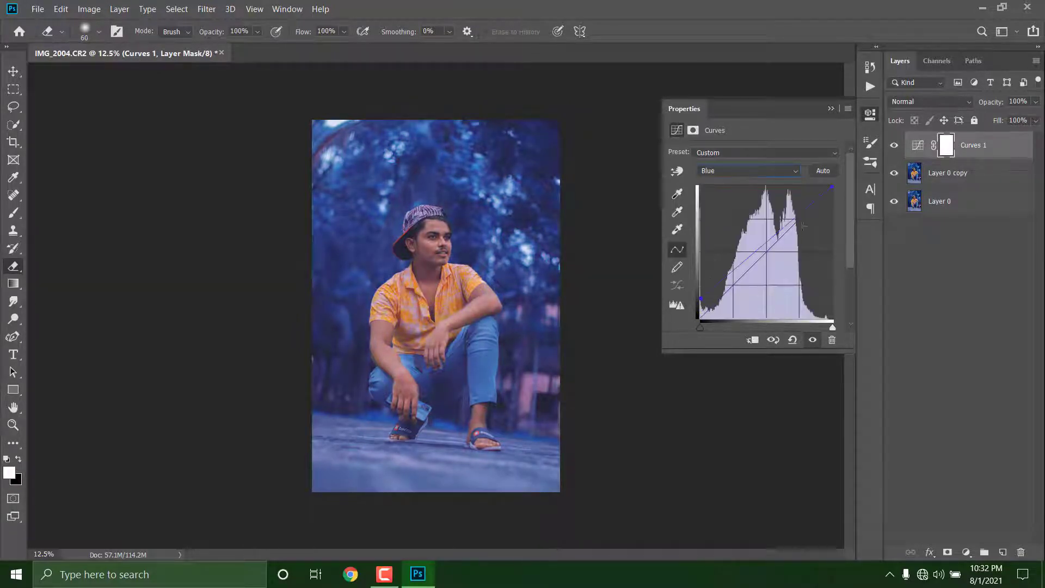
pyautogui.moveTo(832, 187); pyautogui.dragTo(838, 220)
pyautogui.click(832, 108)
pyautogui.moveTo(989, 107); pyautogui.dragTo(974, 105)
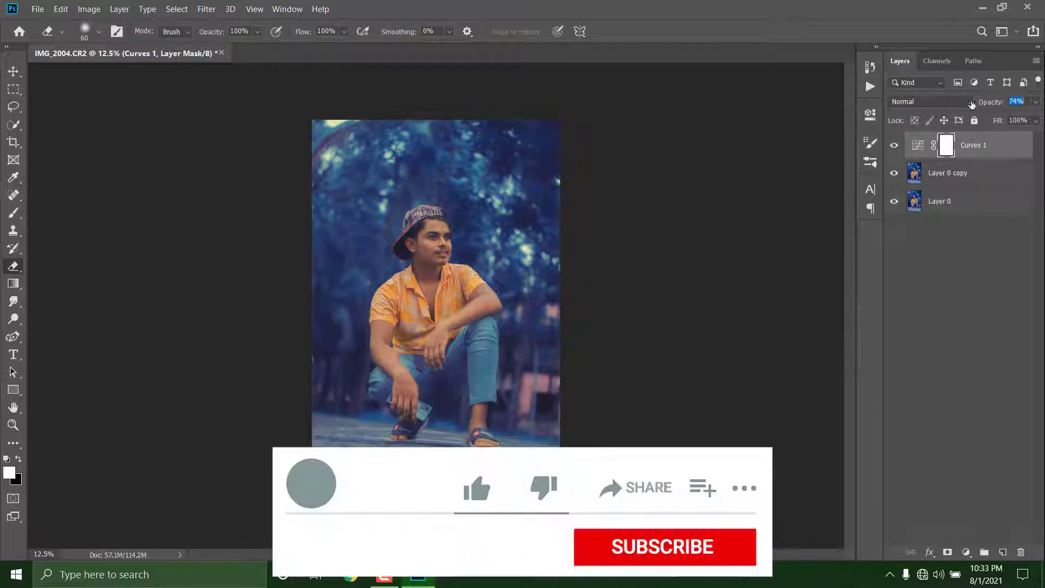
# Erase the Curves effect from the face, neck and cap on the layer mask with an enlarged eraser
pyautogui.scroll(4, 428, 218)
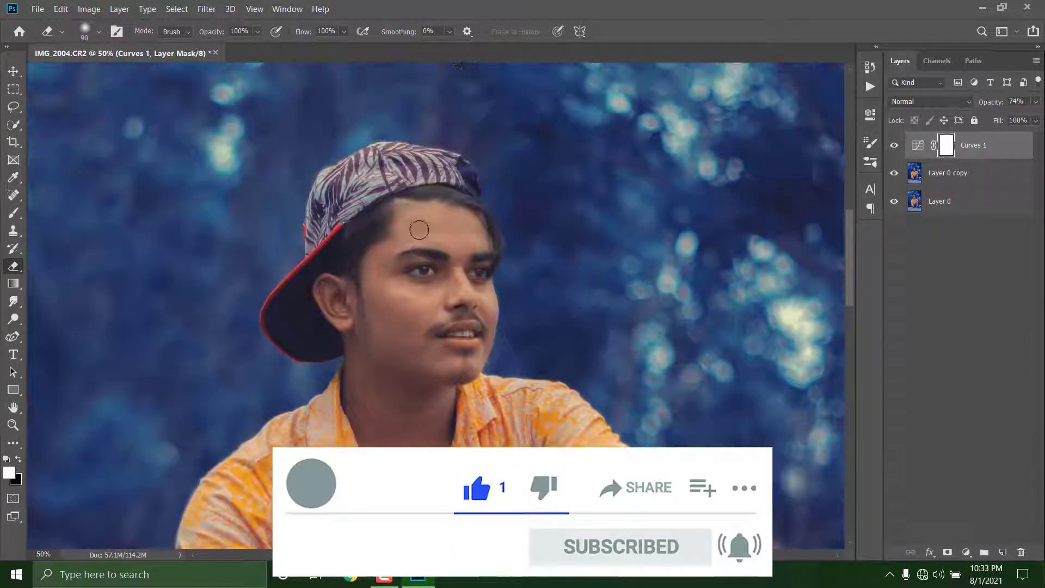
pyautogui.press(']')
pyautogui.press(']')
pyautogui.press(']')
pyautogui.press(']')
pyautogui.moveTo(424, 231)
pyautogui.mouseDown()
pyautogui.moveTo(445, 237)
pyautogui.moveTo(365, 305)
pyautogui.moveTo(470, 304)
pyautogui.mouseUp()
pyautogui.scroll(-6, 437, 409)
pyautogui.scroll(5, 392, 305)
pyautogui.moveTo(338, 240)
pyautogui.mouseDown()
pyautogui.moveTo(282, 292)
pyautogui.moveTo(457, 155)
pyautogui.mouseUp()
# Erase the Curves effect from the shirt, arms and jeans on the layer mask with an eraser of about 300 px
pyautogui.scroll(-4, 381, 272)
pyautogui.press(']')
pyautogui.press(']')
pyautogui.press(']')
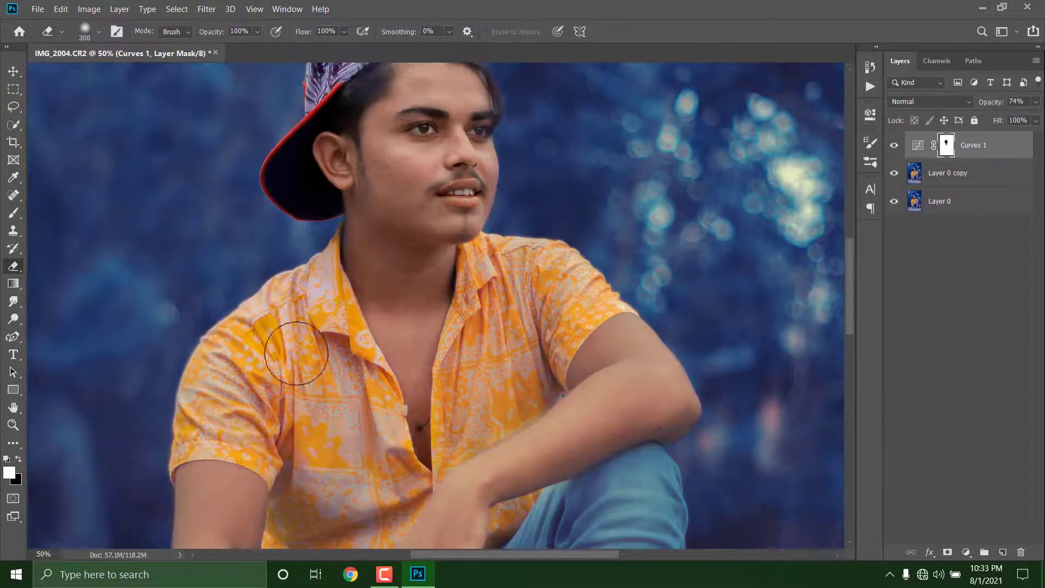
pyautogui.moveTo(296, 350); pyautogui.dragTo(490, 327)
pyautogui.scroll(-2, 434, 305)
pyautogui.moveTo(362, 447); pyautogui.dragTo(462, 468)
pyautogui.scroll(-3, 436, 381)
pyautogui.moveTo(389, 471); pyautogui.dragTo(536, 501)
# Erase the Curves effect from the lower shirt, hands and legs on the layer mask
pyautogui.scroll(6, 374, 266)
pyautogui.press('b')
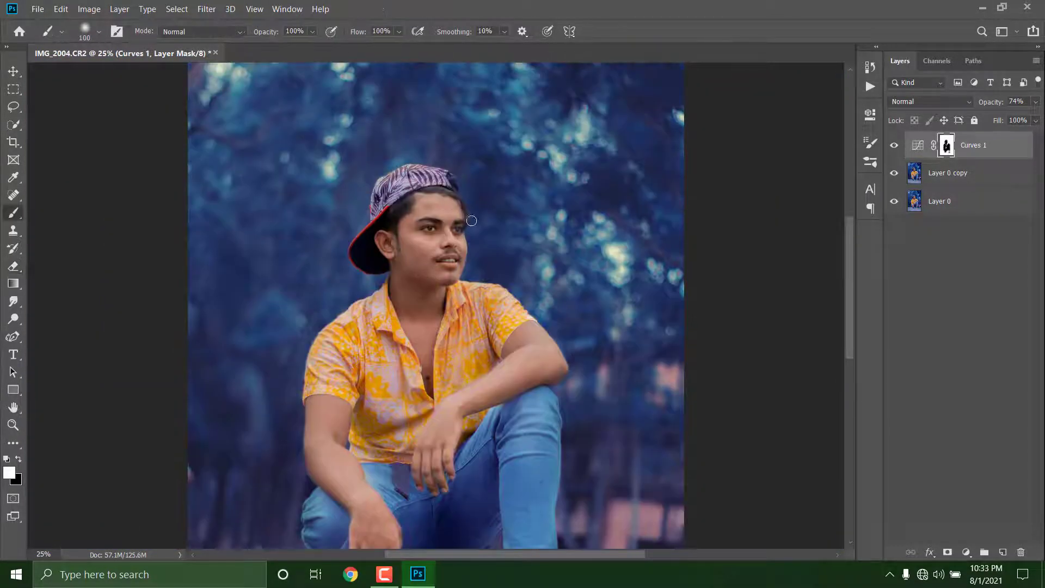
pyautogui.press('e')
pyautogui.moveTo(415, 346); pyautogui.dragTo(380, 506)
pyautogui.scroll(-5, 414, 435)
pyautogui.moveTo(534, 404); pyautogui.dragTo(520, 484)
# Examine the mask edges around the subject from the cap and face to the hands and sandals
pyautogui.press('b')
pyautogui.hotkey('ctrl', '+')
pyautogui.hotkey('ctrl', '+')
pyautogui.hotkey('ctrl', '+')
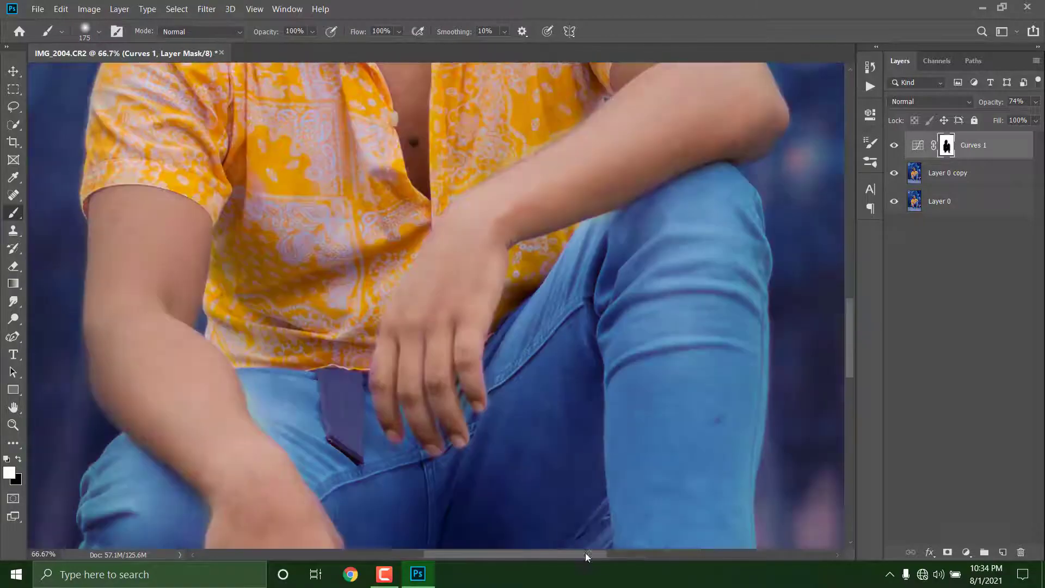
pyautogui.moveTo(586, 555); pyautogui.dragTo(633, 555)
pyautogui.scroll(-1, 566, 218)
pyautogui.scroll(8, 588, 228)
pyautogui.scroll(2, 317, 292)
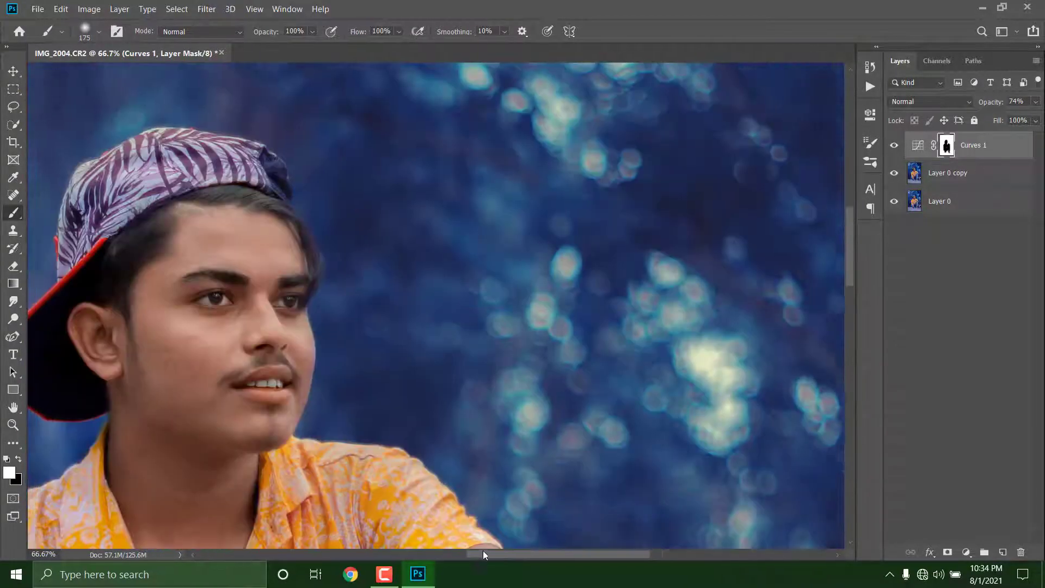
pyautogui.hscroll(-3, 175, 401)
pyautogui.scroll(-10, 224, 368)
pyautogui.scroll(-8, 265, 363)
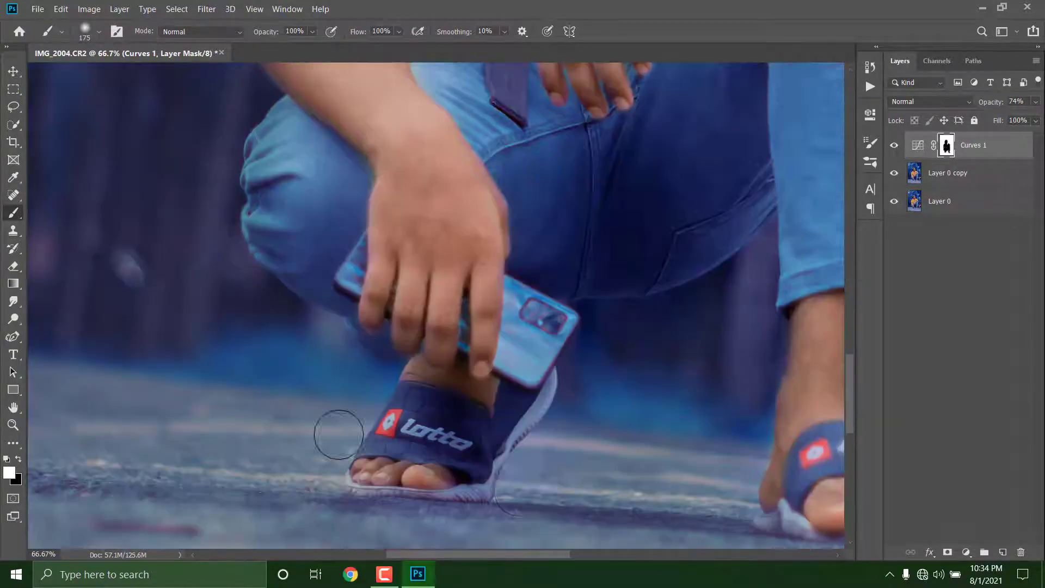
pyautogui.hscroll(3, 723, 420)
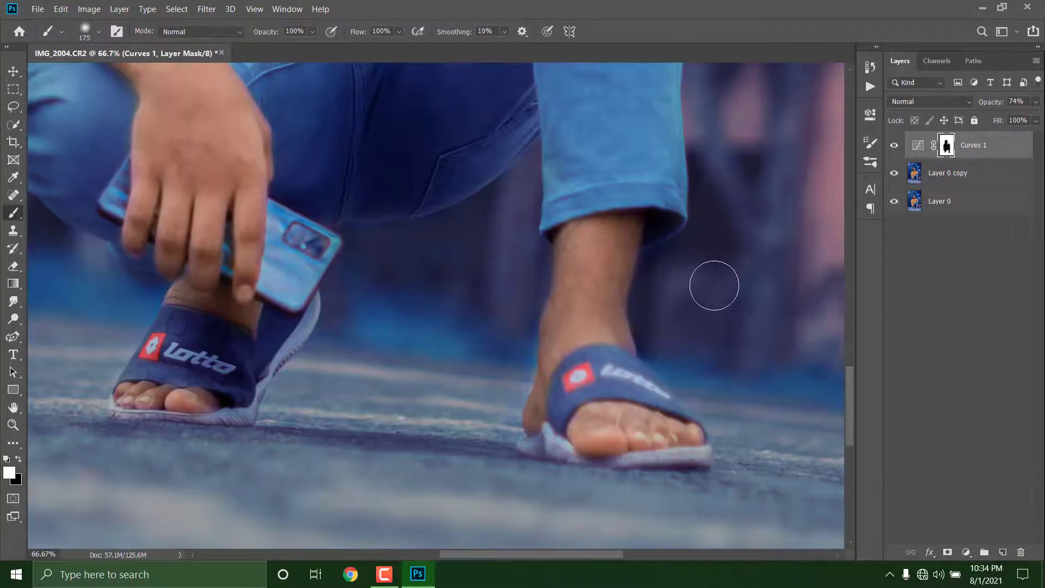
# Set the Curves layer's opacity to 100%
pyautogui.hotkey('ctrl', '-')
pyautogui.hotkey('ctrl', '-')
pyautogui.hotkey('ctrl', '-')
pyautogui.hotkey('ctrl', '-')
pyautogui.hotkey('ctrl', '-')
pyautogui.moveTo(994, 103); pyautogui.dragTo(1036, 114)
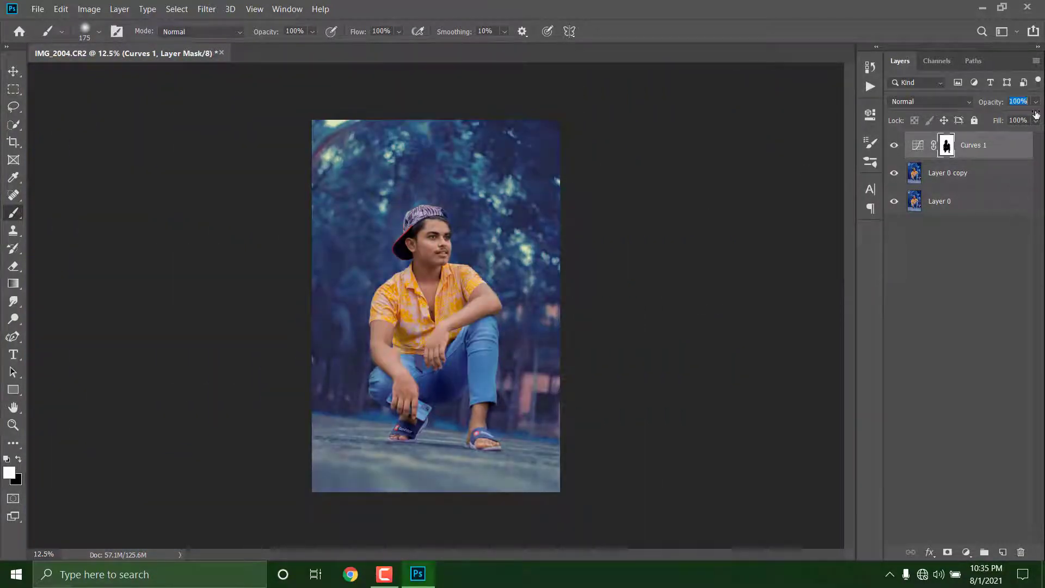
pyautogui.click(966, 552)
pyautogui.click(958, 541)
pyautogui.click(837, 123)
pyautogui.hotkey('ctrl', 'z')
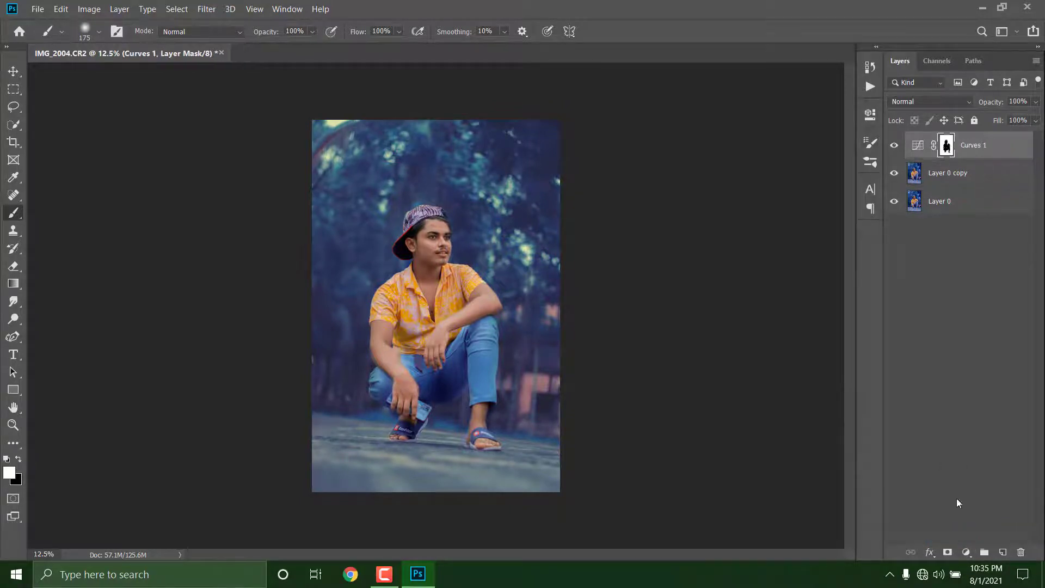
# Add a Color Lookup adjustment layer using the Soft_Warming.look 3DLUT file
pyautogui.click(967, 552)
pyautogui.click(957, 534)
pyautogui.click(777, 154)
pyautogui.click(779, 506)
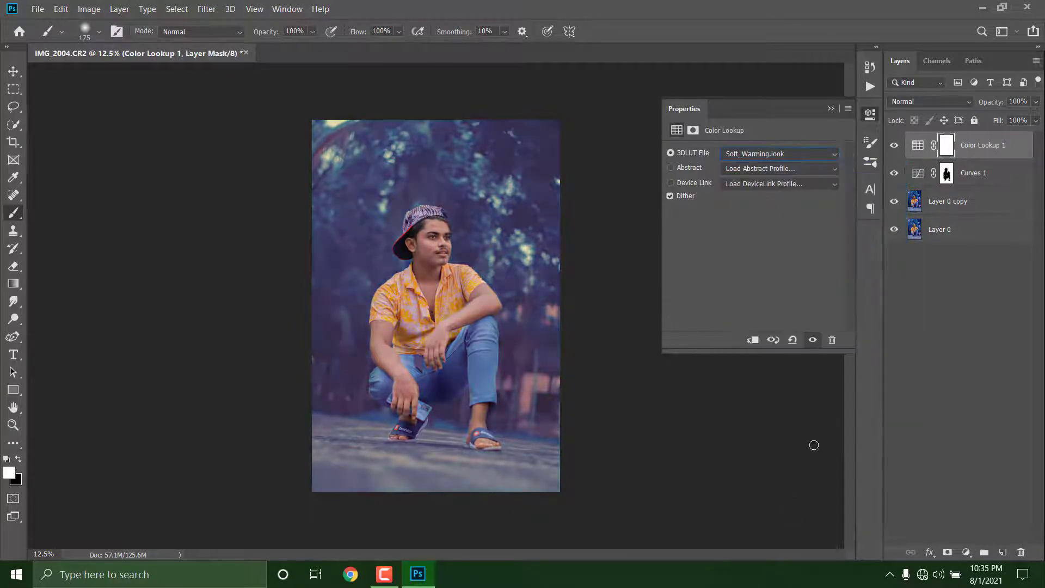
# Duplicate the Color Lookup layer and set the copy's opacity to 50%
pyautogui.moveTo(969, 144); pyautogui.dragTo(1003, 547)
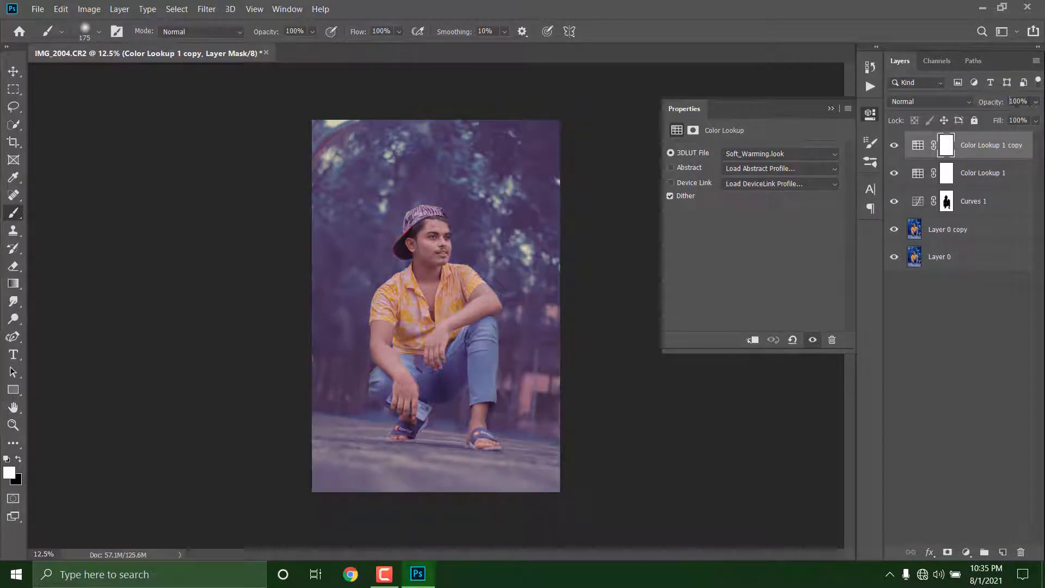
pyautogui.click(1017, 101)
pyautogui.write('50')
pyautogui.click(926, 154)
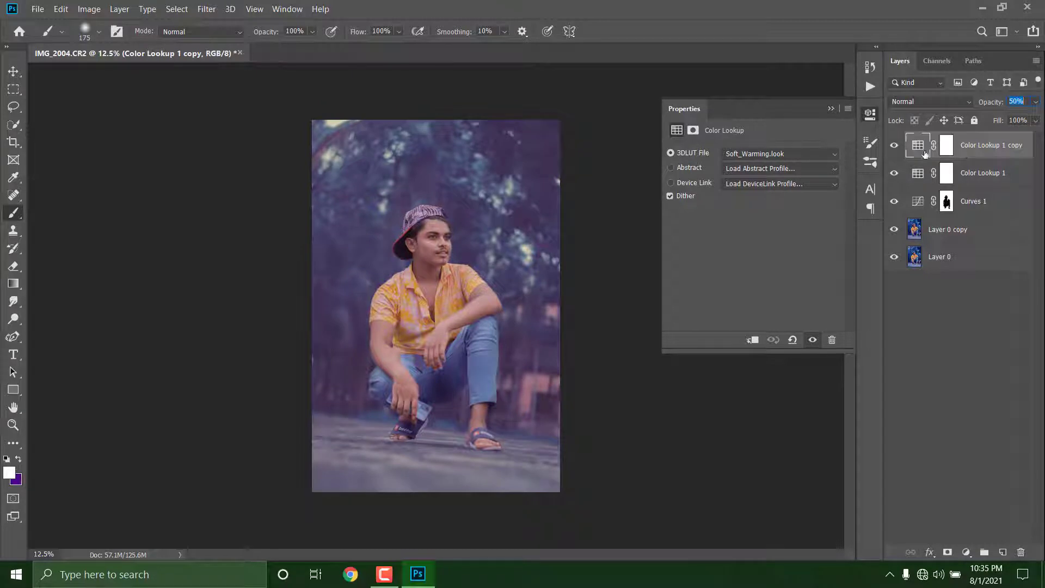
# Merge all five layers into one and duplicate the merged layer
pyautogui.click(892, 147)
pyautogui.keyDown('ctrl'); pyautogui.click(985, 174); pyautogui.keyUp('ctrl')
pyautogui.keyDown('ctrl'); pyautogui.click(985, 202); pyautogui.keyUp('ctrl')
pyautogui.keyDown('ctrl'); pyautogui.click(983, 230); pyautogui.keyUp('ctrl')
pyautogui.keyDown('ctrl'); pyautogui.click(972, 258); pyautogui.keyUp('ctrl')
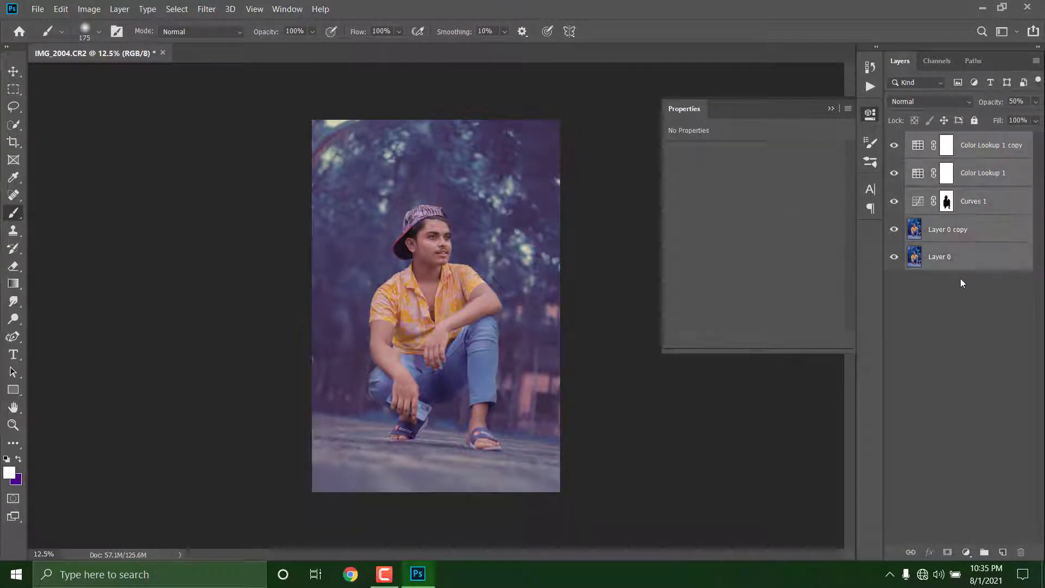
pyautogui.hotkey('ctrl', 'e')
pyautogui.hotkey('ctrl', 'j')
pyautogui.click(784, 167)
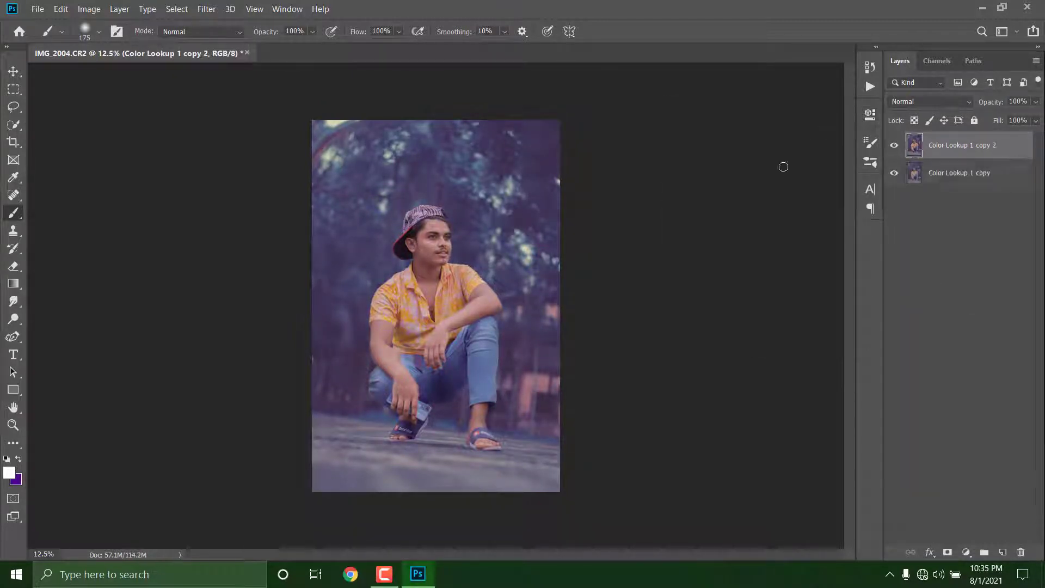
# Switch to the Mixer Brush tool and set the duplicated layer's opacity to 80%
pyautogui.rightClick(13, 213)
pyautogui.click(57, 250)
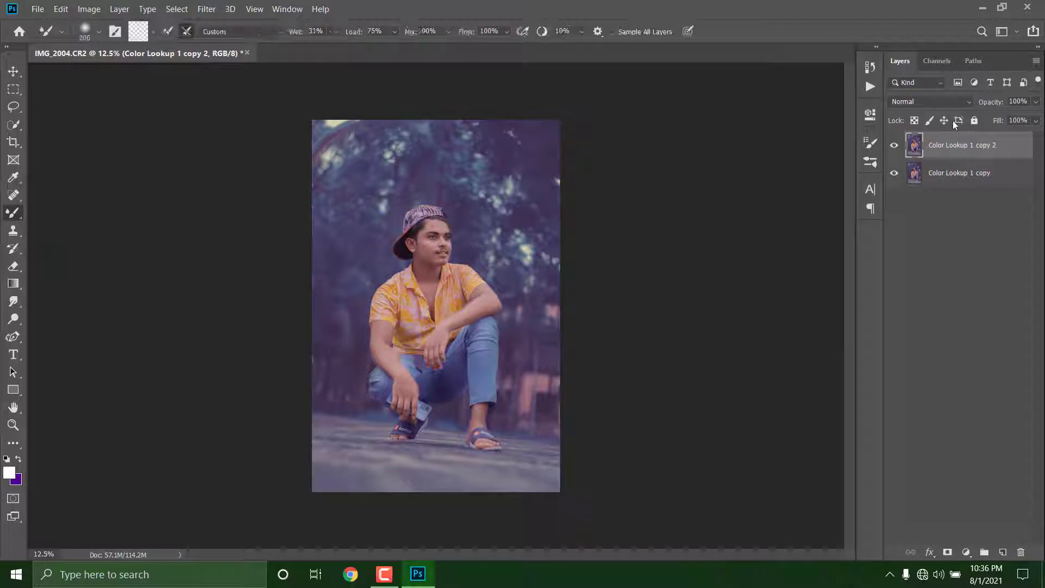
pyautogui.write('80')
# Smooth the forehead skin around the hairline and eyebrows with the Mixer Brush, reducing its size to about 80 px
pyautogui.hotkey('ctrl', '+')
pyautogui.hotkey('ctrl', '+')
pyautogui.hotkey('ctrl', '+')
pyautogui.hotkey('ctrl', '+')
pyautogui.hotkey('ctrl', '+')
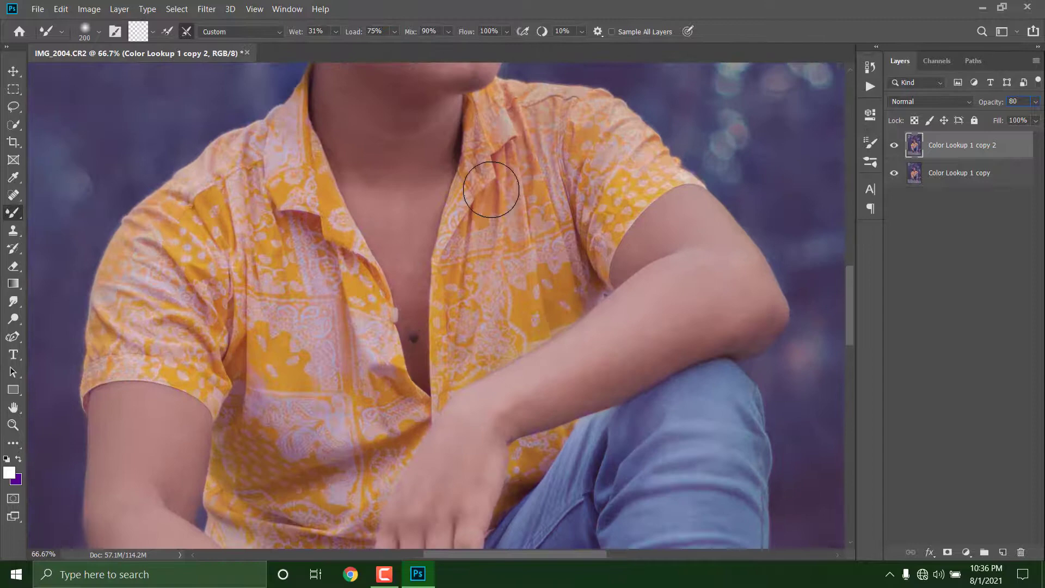
pyautogui.moveTo(850, 317); pyautogui.dragTo(849, 250)
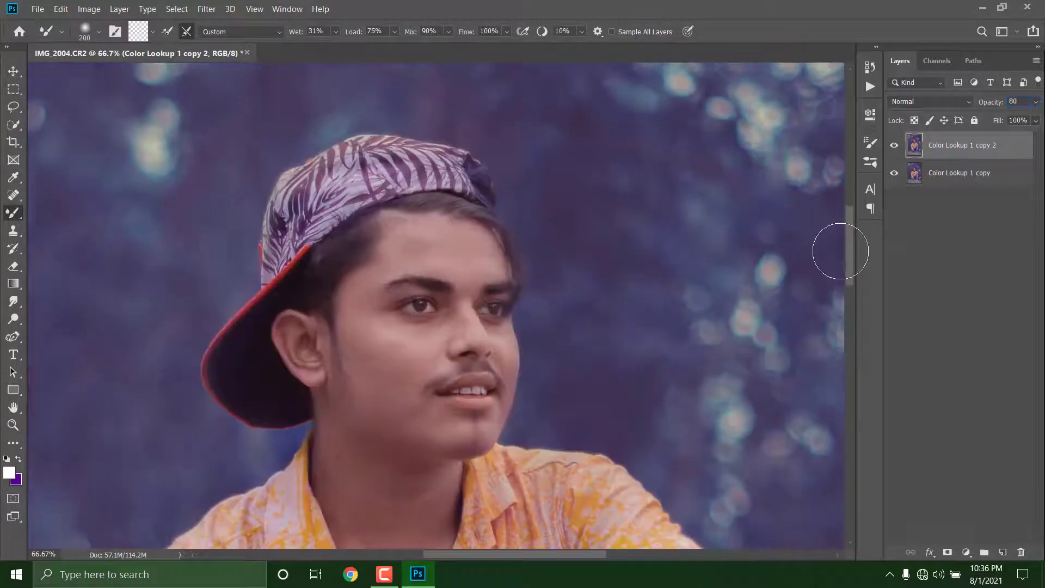
pyautogui.hotkey('ctrl', '+')
pyautogui.press('[')
pyautogui.press('[')
pyautogui.press('[')
pyautogui.press('[')
pyautogui.hotkey('ctrl', '+')
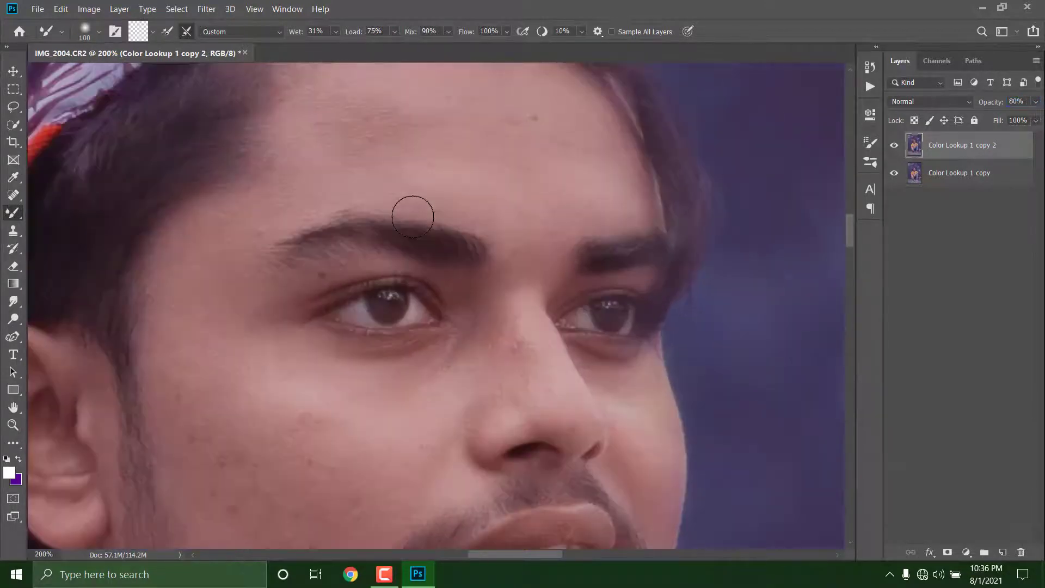
pyautogui.press('[')
pyautogui.press('[')
pyautogui.moveTo(436, 234)
pyautogui.mouseDown()
pyautogui.moveTo(528, 222)
pyautogui.moveTo(588, 286)
pyautogui.moveTo(401, 251)
pyautogui.moveTo(369, 253)
pyautogui.moveTo(289, 301)
pyautogui.mouseUp()
pyautogui.press('[')
pyautogui.scroll(-5, 289, 301)
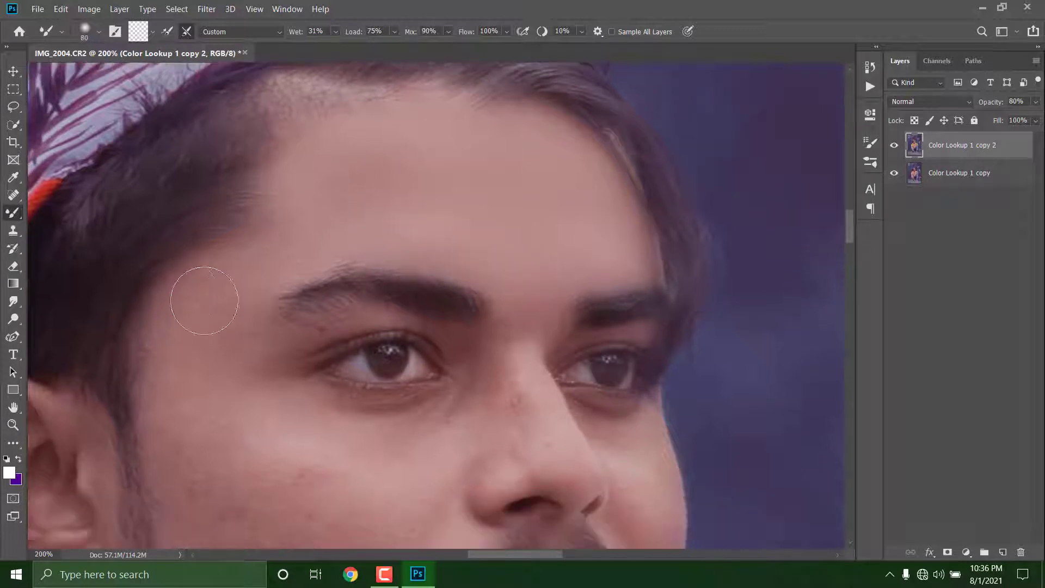
# Blend the blemishes on the near cheek with the Mixer Brush at about 125 px, refining near the nose at 50 px
pyautogui.press(']')
pyautogui.press(']')
pyautogui.press(']')
pyautogui.press(']')
pyautogui.scroll(1, 361, 280)
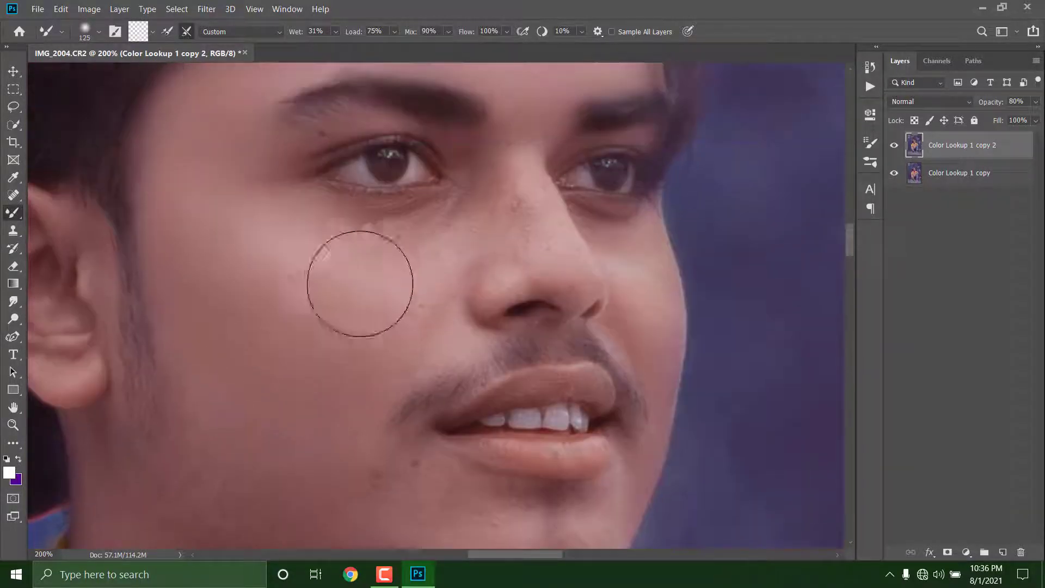
pyautogui.press('[')
pyautogui.press('[')
pyautogui.press('[')
pyautogui.press('[')
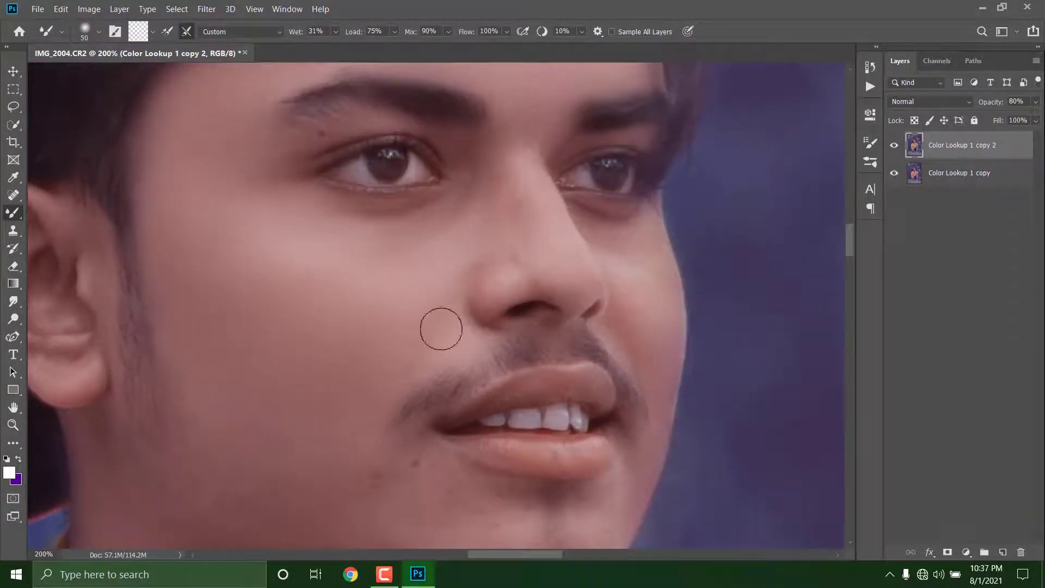
# Smooth the skin around the eyes, on the nose and on the far cheek with the Mixer Brush
pyautogui.scroll(3, 388, 376)
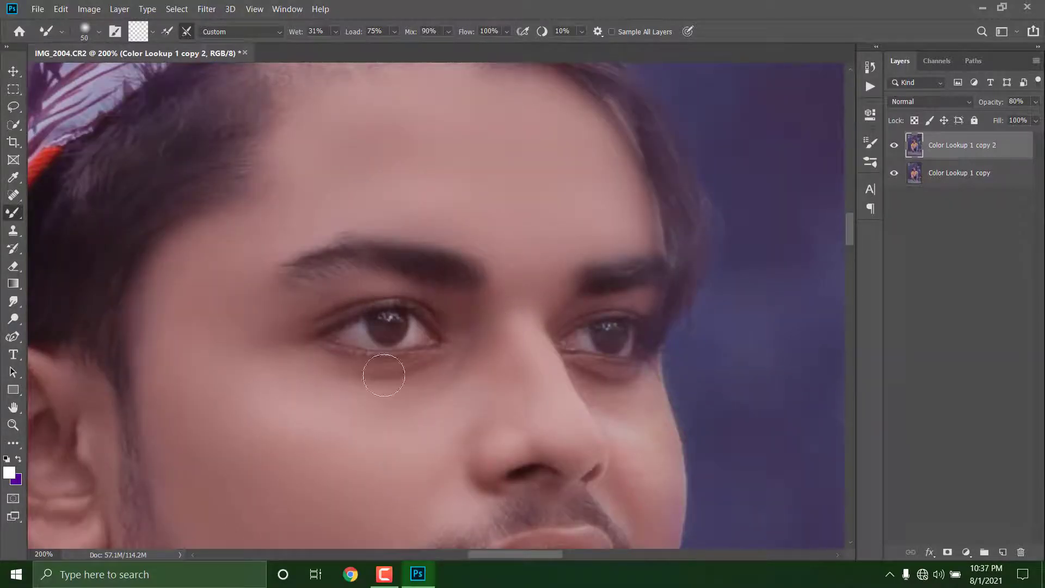
pyautogui.scroll(-2, 523, 271)
pyautogui.scroll(2, 299, 341)
pyautogui.scroll(-3, 422, 147)
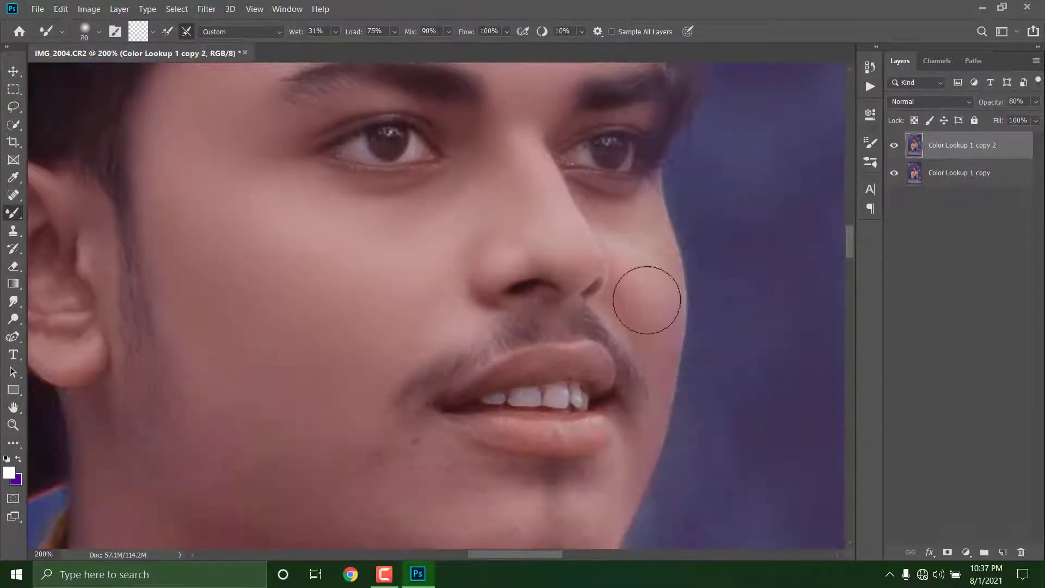
pyautogui.scroll(-2, 556, 180)
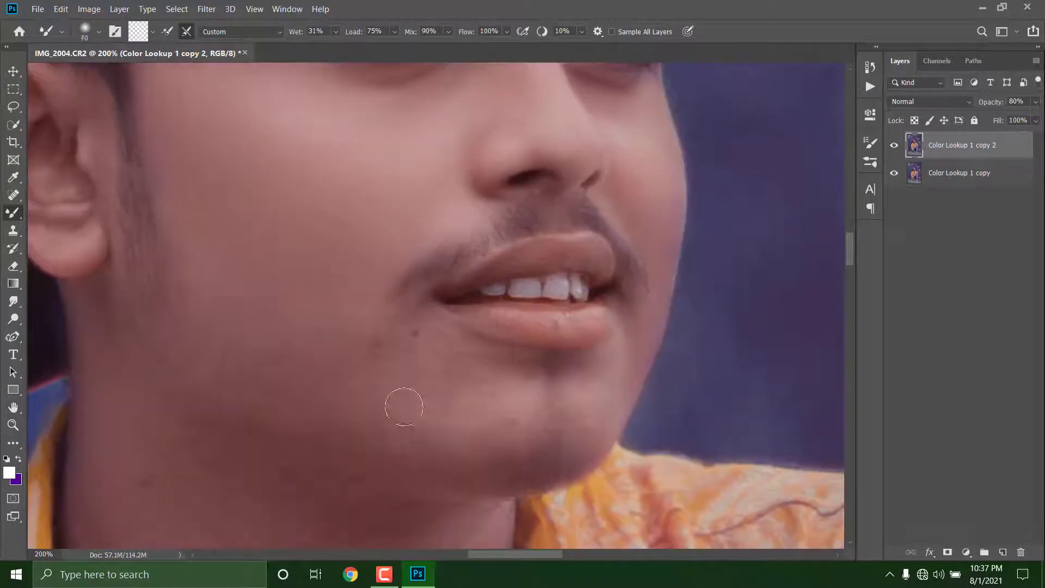
# Blend away the spots on the chin and jaw with the Mixer Brush enlarged to about 150 px
pyautogui.press(']')
pyautogui.press(']')
pyautogui.press(']')
pyautogui.press(']')
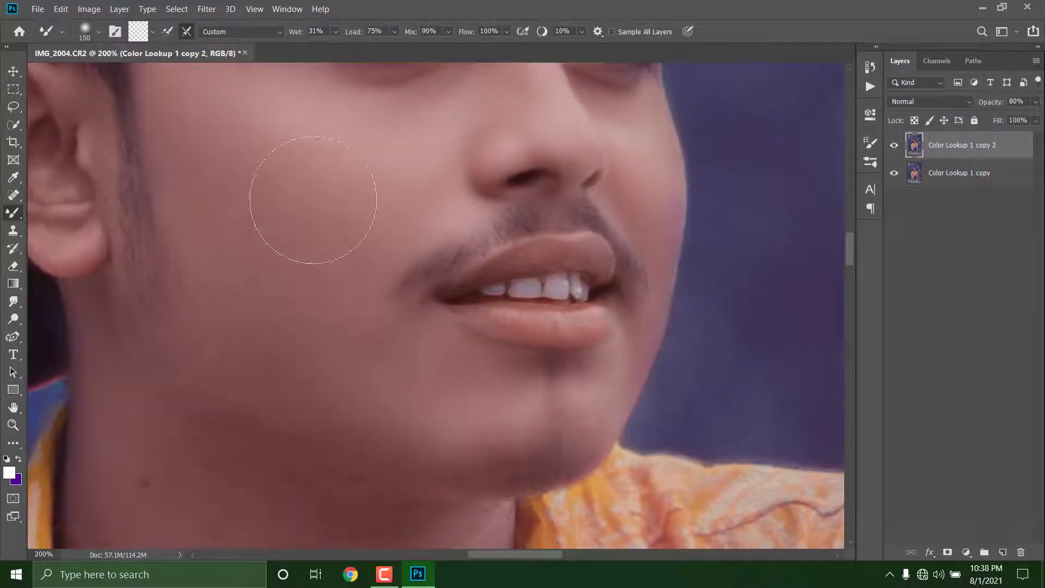
pyautogui.hotkey('ctrl', '-')
pyautogui.hotkey('ctrl', '-')
pyautogui.hotkey('ctrl', '-')
pyautogui.hotkey('ctrl', '+')
pyautogui.hotkey('ctrl', '+')
pyautogui.hotkey('ctrl', '+')
pyautogui.scroll(2, 324, 299)
pyautogui.scroll(-2, 590, 355)
# Refine the skin around the mouth and moustache with the Mixer Brush at about 40 px
pyautogui.press('[')
pyautogui.press('[')
pyautogui.press('[')
pyautogui.press('[')
pyautogui.press('[')
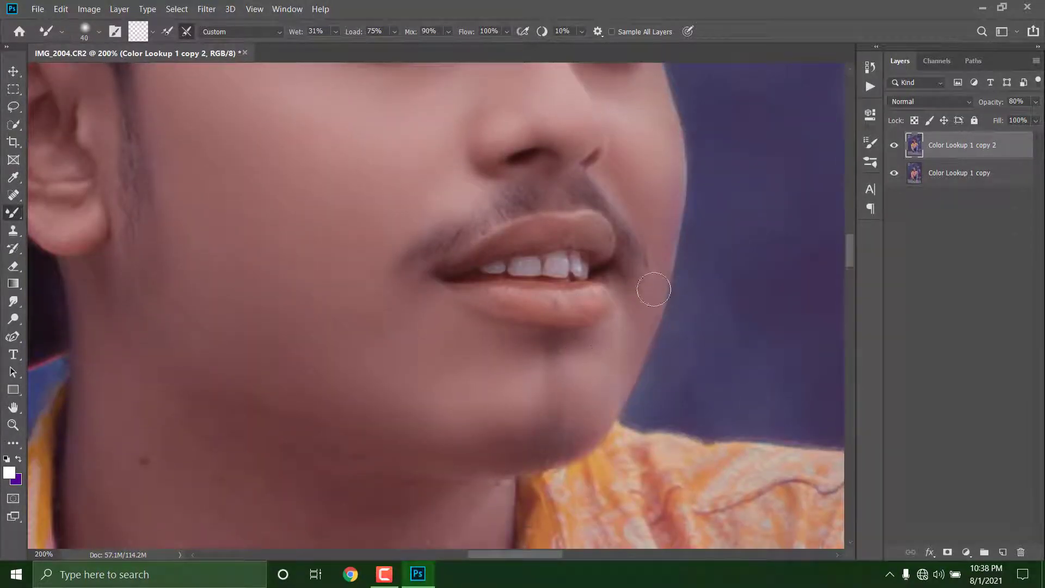
# Smooth the skin of the neck and upper chest with the Mixer Brush at 150 px or larger
pyautogui.scroll(-5, 439, 332)
pyautogui.press(']')
pyautogui.press(']')
pyautogui.press(']')
pyautogui.press(']')
pyautogui.press(']')
pyautogui.press(']')
pyautogui.scroll(-1, 315, 227)
pyautogui.press(']')
pyautogui.press(']')
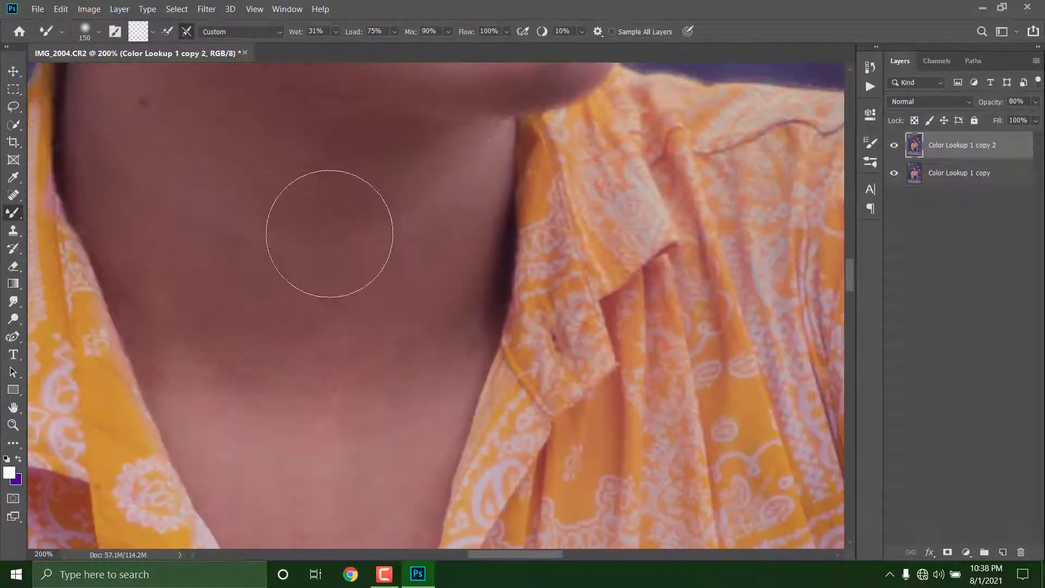
pyautogui.scroll(-2, 436, 243)
pyautogui.press(']')
pyautogui.scroll(-3, 348, 261)
# Blend the chest skin and dark mole inside the shirt opening with the Mixer Brush, reduced to about 70 px
pyautogui.press('[')
pyautogui.press('[')
pyautogui.scroll(-5, 261, 226)
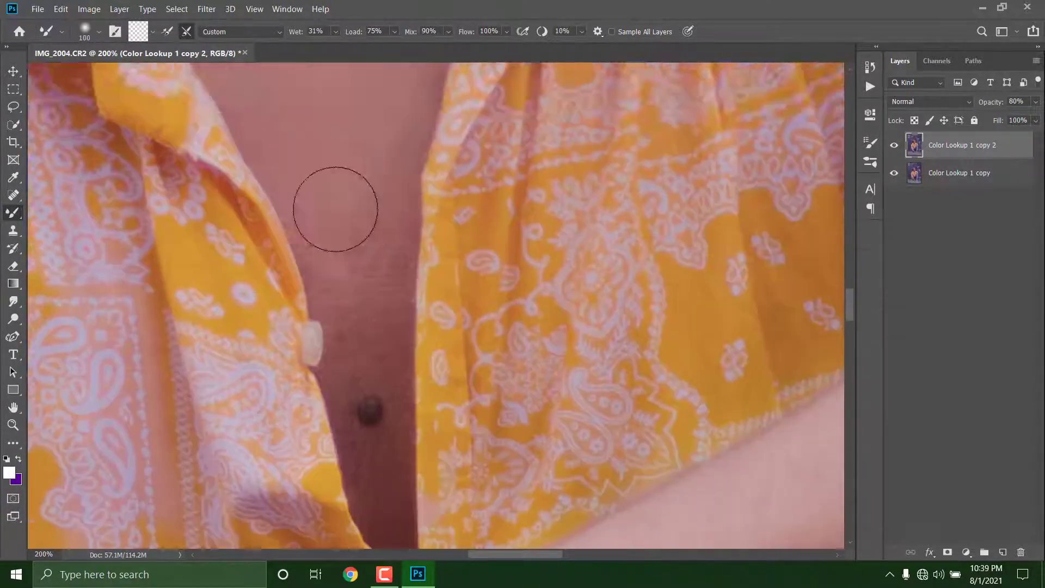
pyautogui.press('[')
pyautogui.press('[')
pyautogui.moveTo(372, 260)
pyautogui.mouseDown()
pyautogui.moveTo(365, 350)
pyautogui.moveTo(378, 371)
pyautogui.moveTo(361, 325)
pyautogui.moveTo(375, 277)
pyautogui.moveTo(352, 245)
pyautogui.mouseUp()
pyautogui.scroll(-1, 370, 360)
pyautogui.press('[')
pyautogui.press('[')
pyautogui.press('[')
pyautogui.press(']')
pyautogui.press(']')
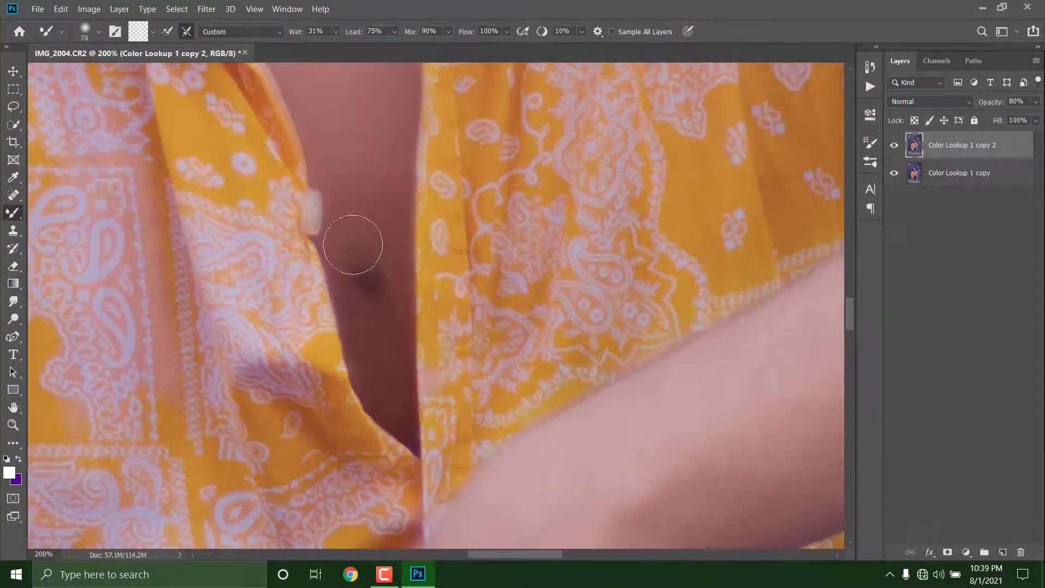
# Blend out the mole and uneven tones on the neck below the jaw with the Mixer Brush at about 125 to 150 px
pyautogui.scroll(3, 354, 240)
pyautogui.press(']')
pyautogui.press(']')
pyautogui.press(']')
pyautogui.press(']')
pyautogui.scroll(6, 358, 230)
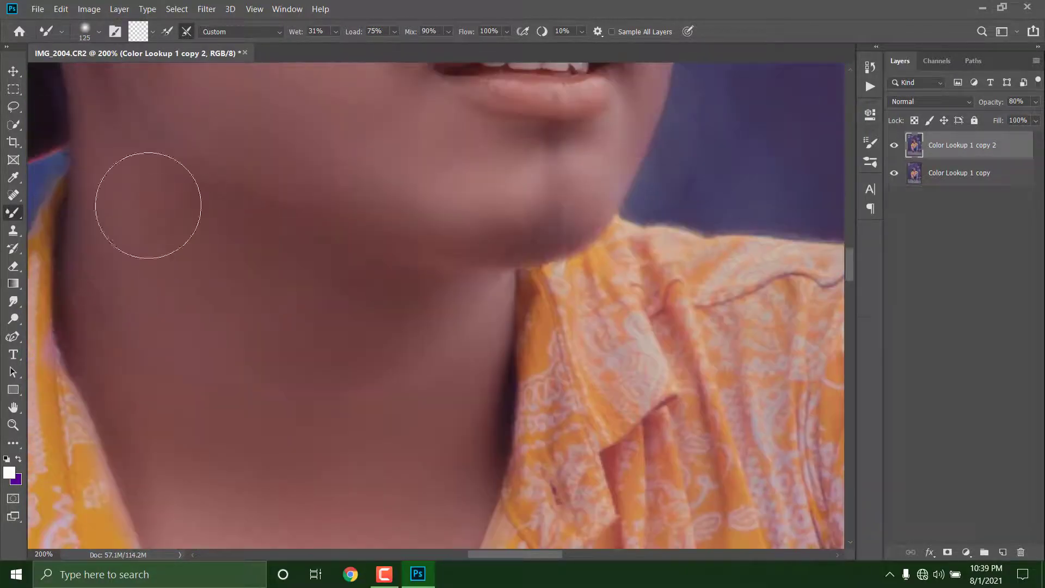
pyautogui.press('[')
pyautogui.press('[')
pyautogui.press('[')
pyautogui.press('[')
pyautogui.press('[')
pyautogui.press(']')
pyautogui.press(']')
pyautogui.press(']')
pyautogui.press(']')
pyautogui.press(']')
pyautogui.scroll(-4, 272, 262)
pyautogui.press(']')
# Smooth the remaining neck skin with the Mixer Brush at 150 px and the ear area at about 50 px
pyautogui.hotkey('ctrl', '-')
pyautogui.hotkey('ctrl', '-')
pyautogui.hotkey('ctrl', '-')
pyautogui.hotkey('ctrl', '-')
pyautogui.hotkey('ctrl', '-')
pyautogui.hotkey('ctrl', '+')
pyautogui.hotkey('ctrl', '+')
pyautogui.hotkey('ctrl', '+')
pyautogui.hotkey('ctrl', '+')
pyautogui.hotkey('ctrl', '+')
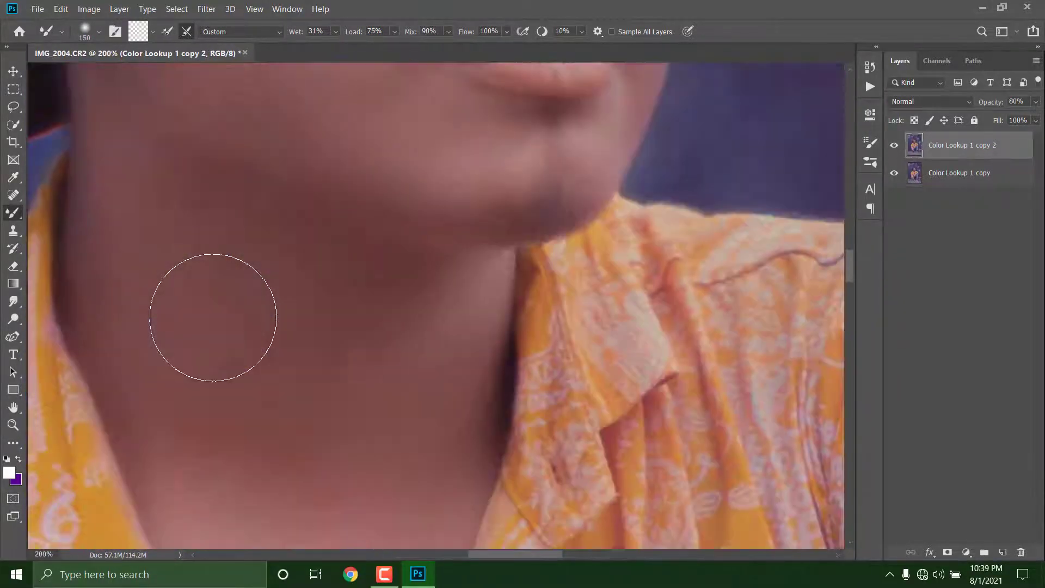
pyautogui.scroll(5, 213, 317)
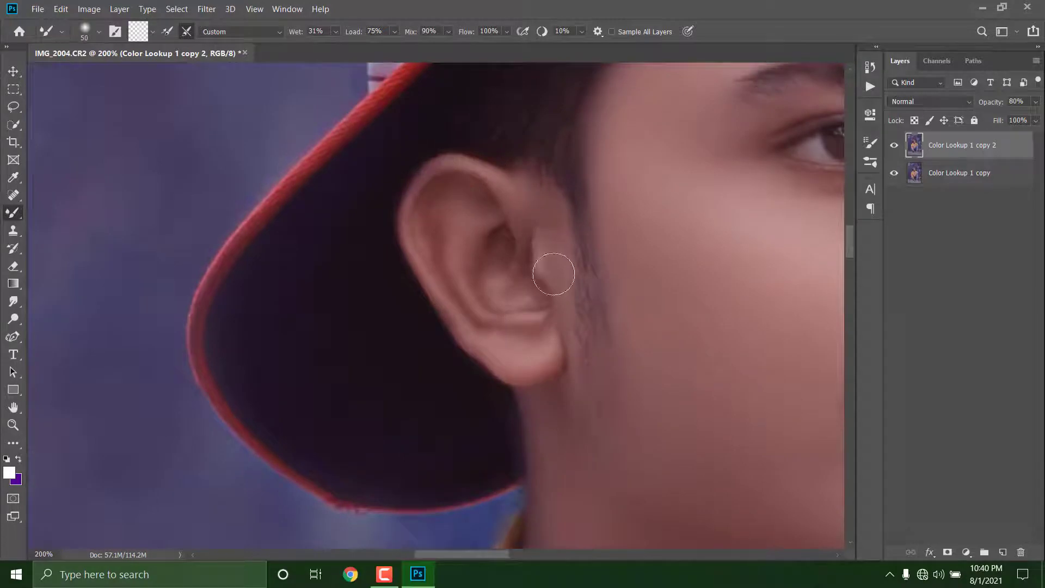
# Smooth the skin of the upper arm below the shirt sleeve with the Mixer Brush enlarged to about 250 px
pyautogui.scroll(-2, 491, 225)
pyautogui.hotkey('ctrl', '-')
pyautogui.hotkey('ctrl', '-')
pyautogui.hotkey('ctrl', '-')
pyautogui.hotkey('ctrl', '-')
pyautogui.hotkey('ctrl', '-')
pyautogui.hotkey('ctrl', '-')
pyautogui.hotkey('ctrl', '+')
pyautogui.hotkey('ctrl', '+')
pyautogui.hotkey('ctrl', '+')
pyautogui.scroll(-2, 235, 215)
pyautogui.press(']')
pyautogui.press(']')
pyautogui.press(']')
pyautogui.press(']')
pyautogui.press(']')
pyautogui.scroll(-5, 506, 195)
pyautogui.press(']')
pyautogui.press(']')
pyautogui.press(']')
pyautogui.press(']')
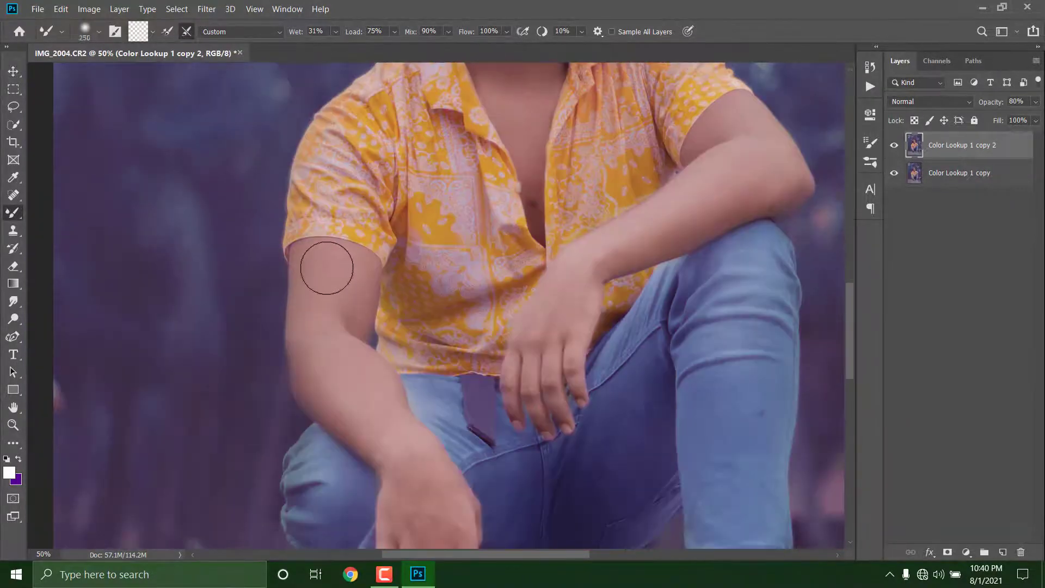
# Blend the skin of the forearm and the hand holding the phone with the Mixer Brush at about 175 px
pyautogui.press('[')
pyautogui.press('[')
pyautogui.press('[')
pyautogui.scroll(-3, 311, 322)
pyautogui.hotkey('ctrl', '+')
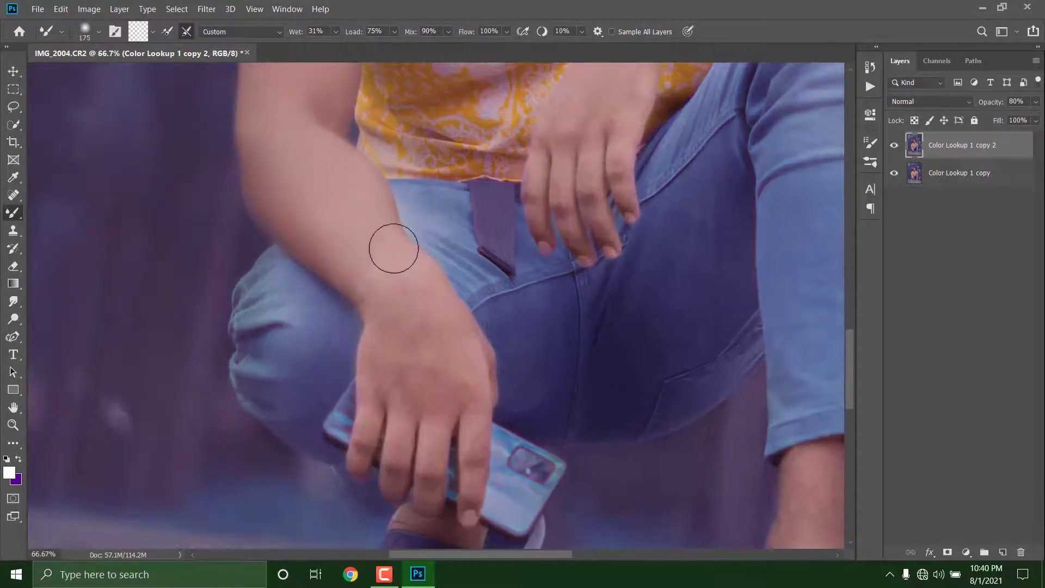
# Smooth the toes and ankles around both sandals with the Mixer Brush at about 90 to 125 px
pyautogui.scroll(-2, 392, 245)
pyautogui.press(']')
pyautogui.scroll(-2, 404, 468)
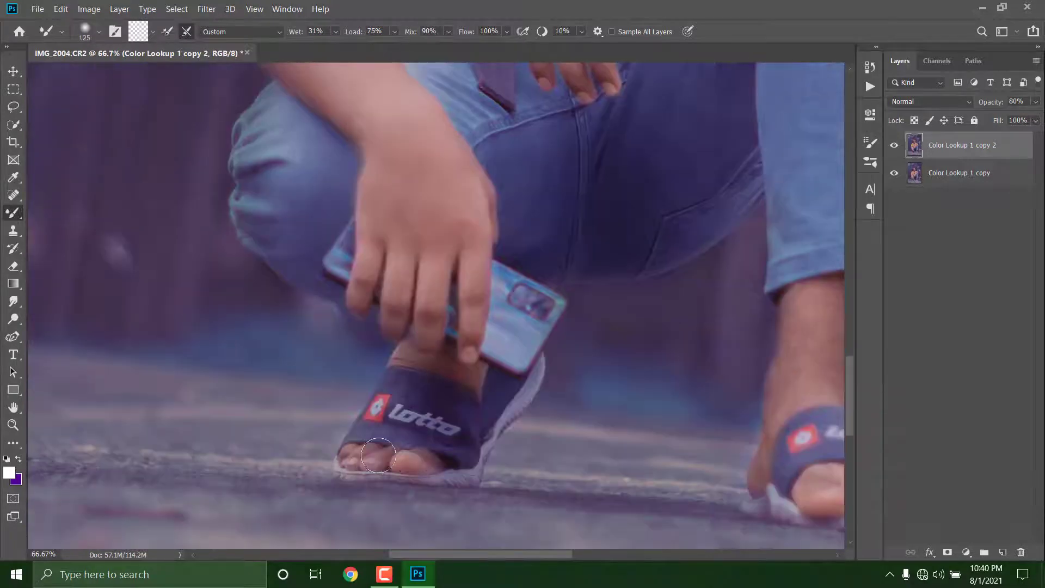
pyautogui.hscroll(4, 544, 354)
pyautogui.press(']')
pyautogui.scroll(-1, 592, 330)
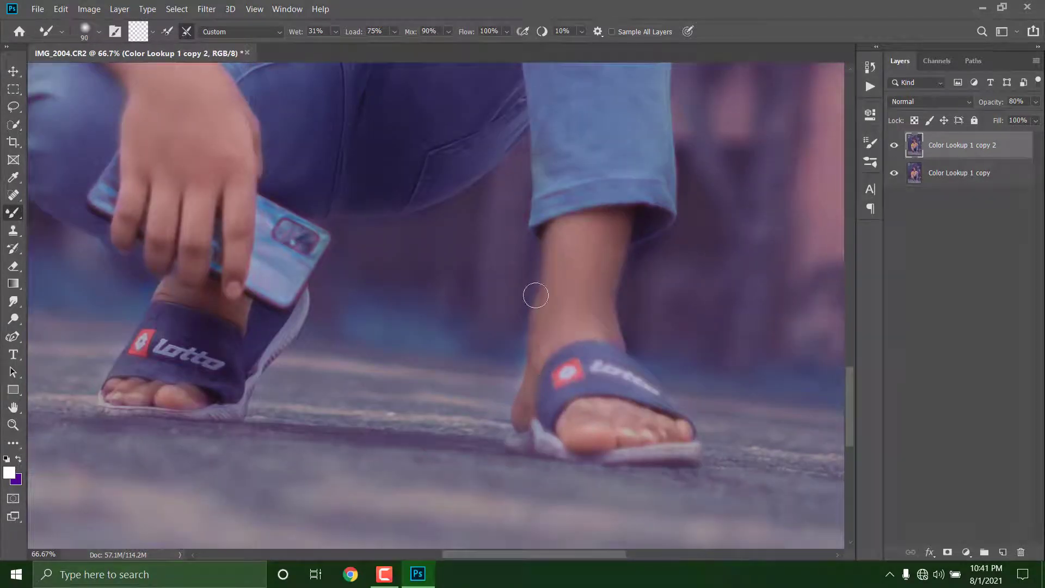
# Smooth the forearm and elbow resting on the raised knee with the Mixer Brush at about 175 to 200 px
pyautogui.scroll(6, 535, 296)
pyautogui.scroll(1, 394, 270)
pyautogui.press(']')
pyautogui.press(']')
pyautogui.press(']')
pyautogui.press(']')
pyautogui.press(']')
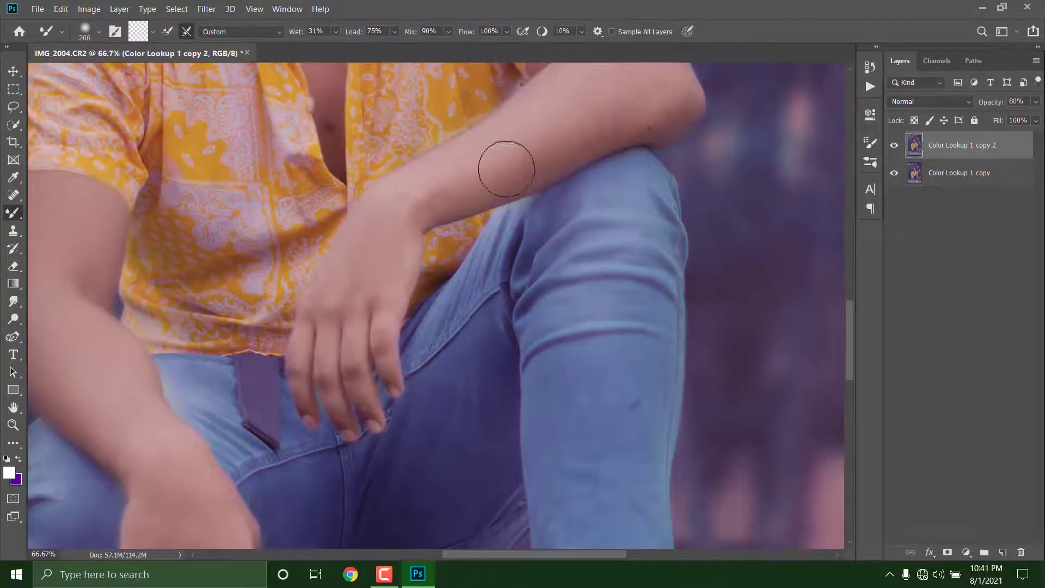
pyautogui.scroll(3, 506, 169)
pyautogui.press('[')
pyautogui.press('[')
pyautogui.press('[')
pyautogui.press('[')
pyautogui.hotkey('ctrl', '-')
pyautogui.hotkey('ctrl', '-')
pyautogui.hotkey('ctrl', '-')
pyautogui.hotkey('ctrl', '-')
pyautogui.hotkey('ctrl', '-')
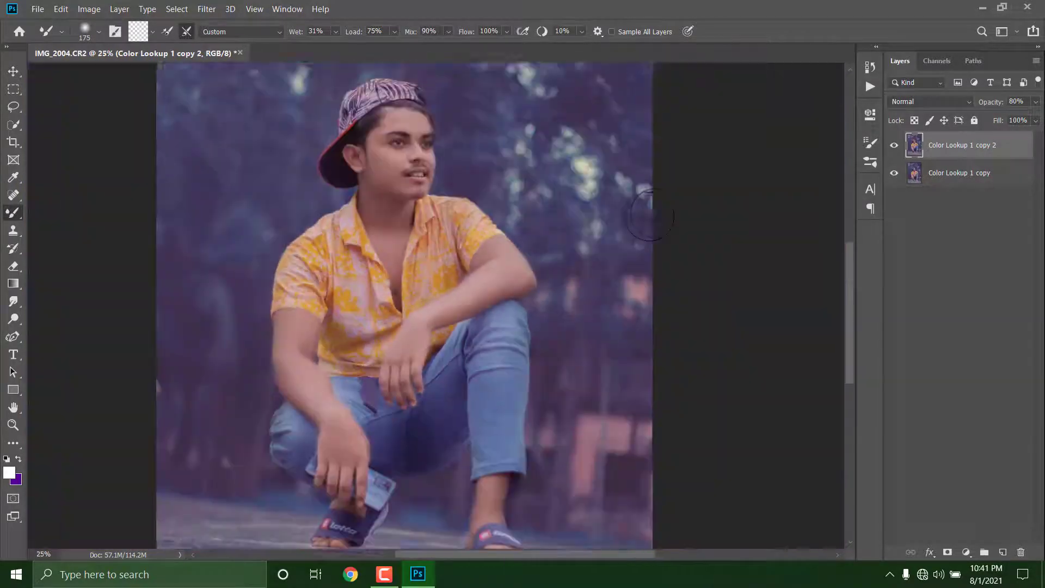
pyautogui.hotkey('ctrl', '+')
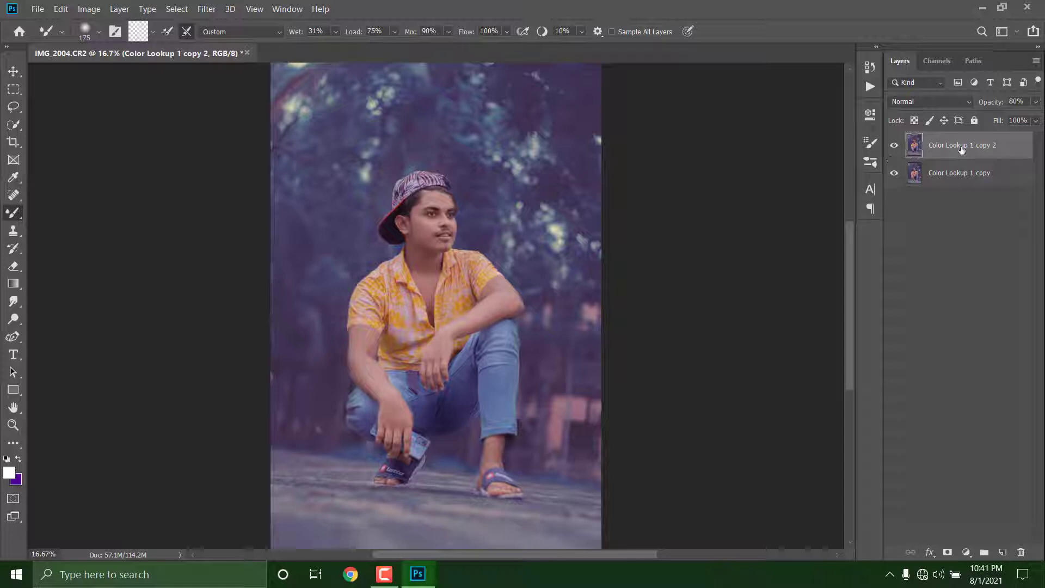
# Merge the skin-smoothing layer into the layer below and duplicate the merged layer
pyautogui.hotkey('ctrl', 'e')
pyautogui.hotkey('ctrl', 'j')
# In the Camera Raw Filter calibration, set the Green Primary hue to +9 and the Blue Primary hue to -19
pyautogui.click(206, 9)
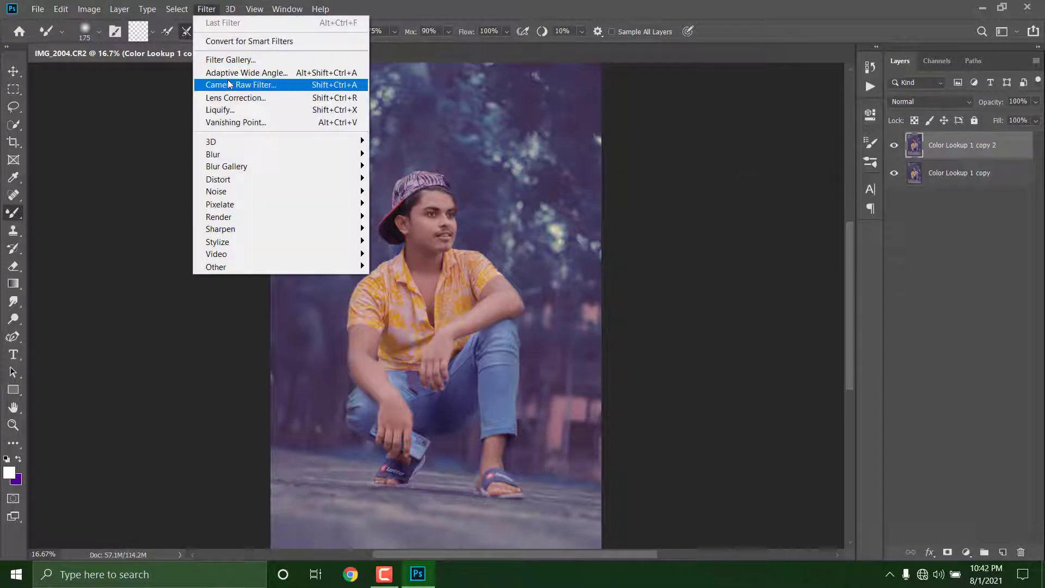
pyautogui.click(228, 85)
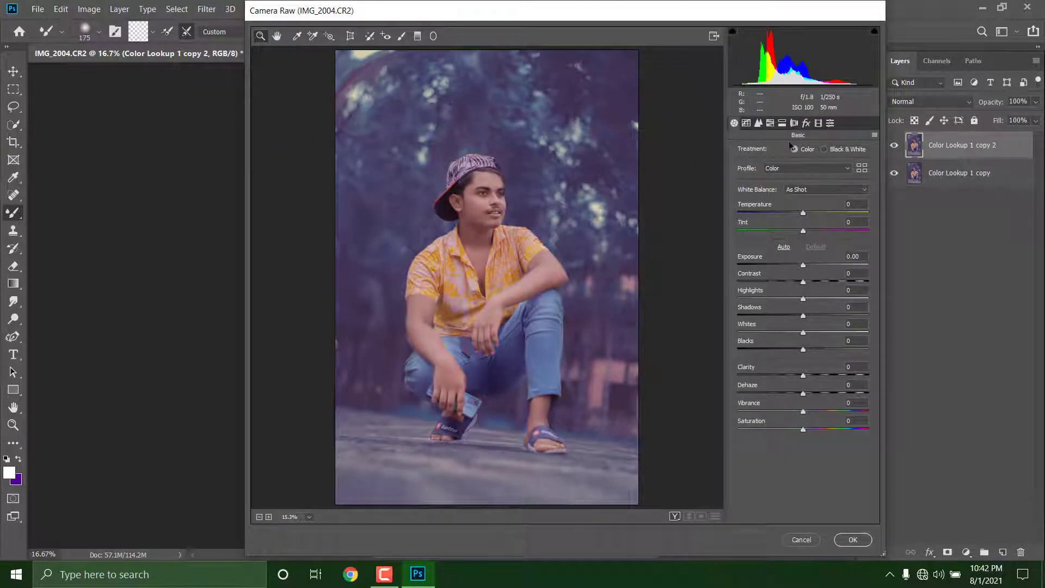
pyautogui.click(818, 123)
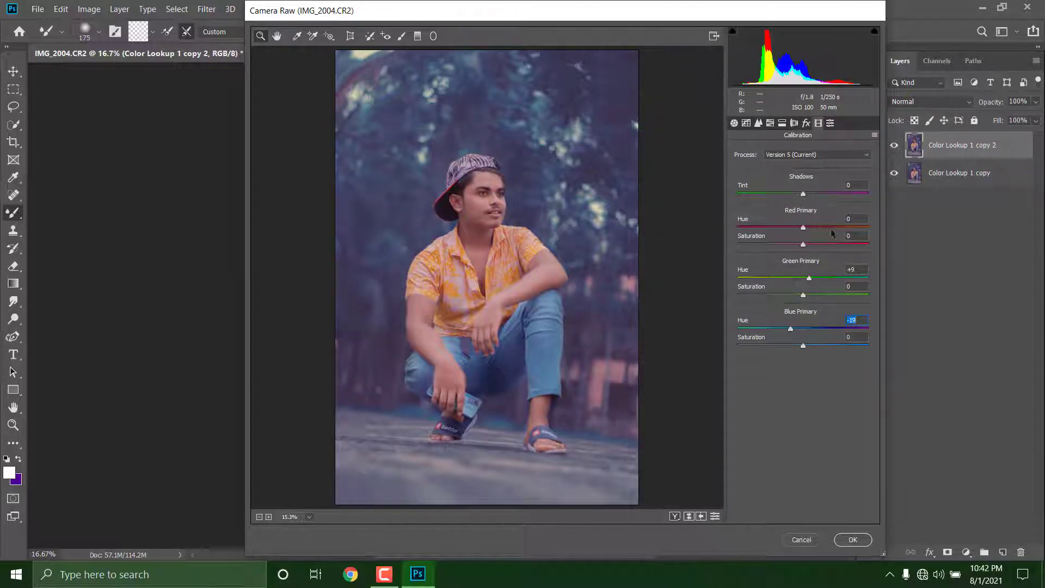
# Add a post-crop vignette with amount -33, midpoint 0 and feather 100, and apply the Camera Raw Filter
pyautogui.click(806, 124)
pyautogui.moveTo(804, 265); pyautogui.dragTo(758, 266)
pyautogui.moveTo(803, 319); pyautogui.dragTo(870, 320)
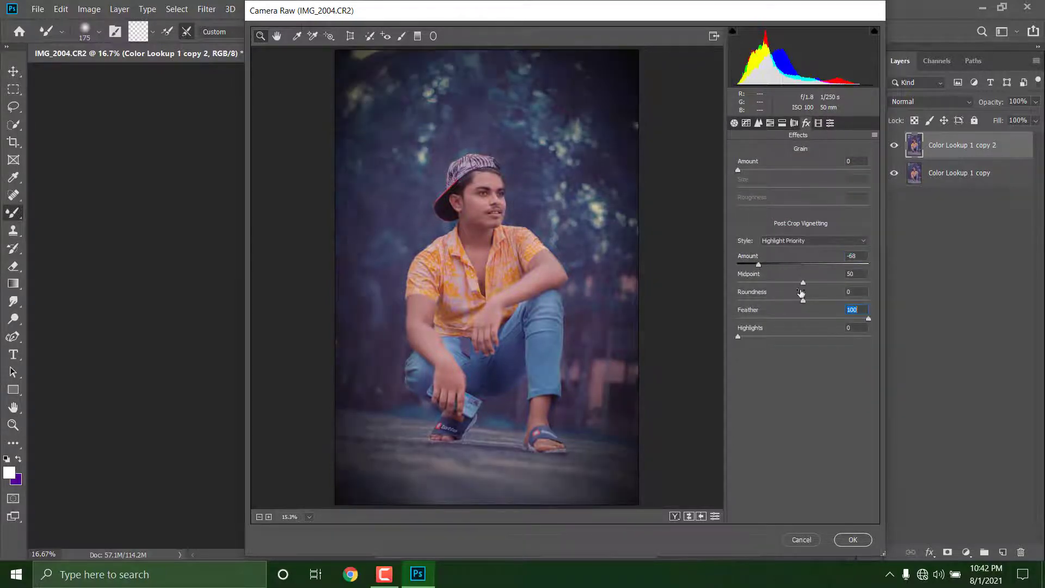
pyautogui.moveTo(803, 283); pyautogui.dragTo(783, 263)
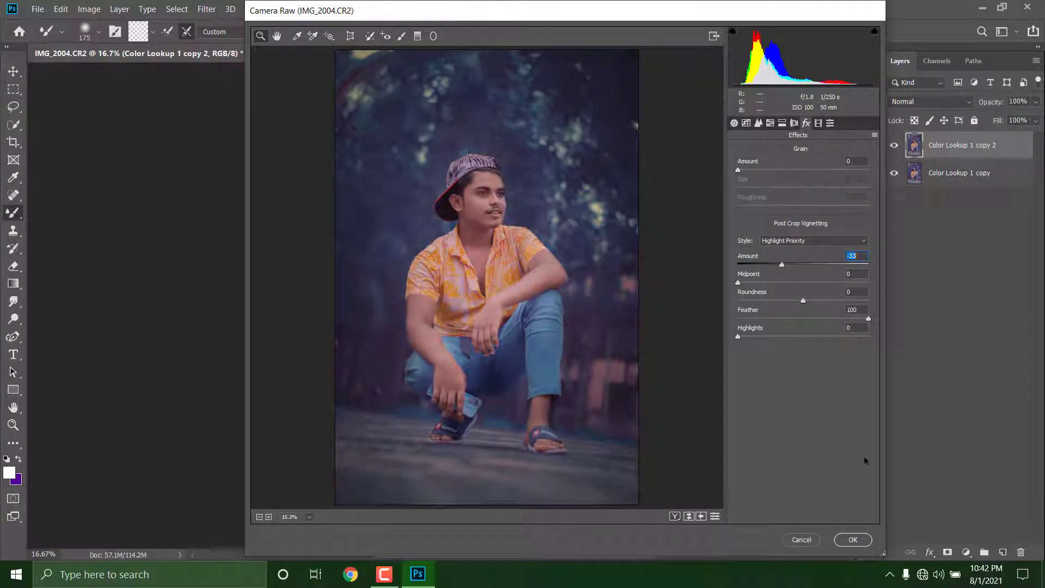
pyautogui.click(853, 541)
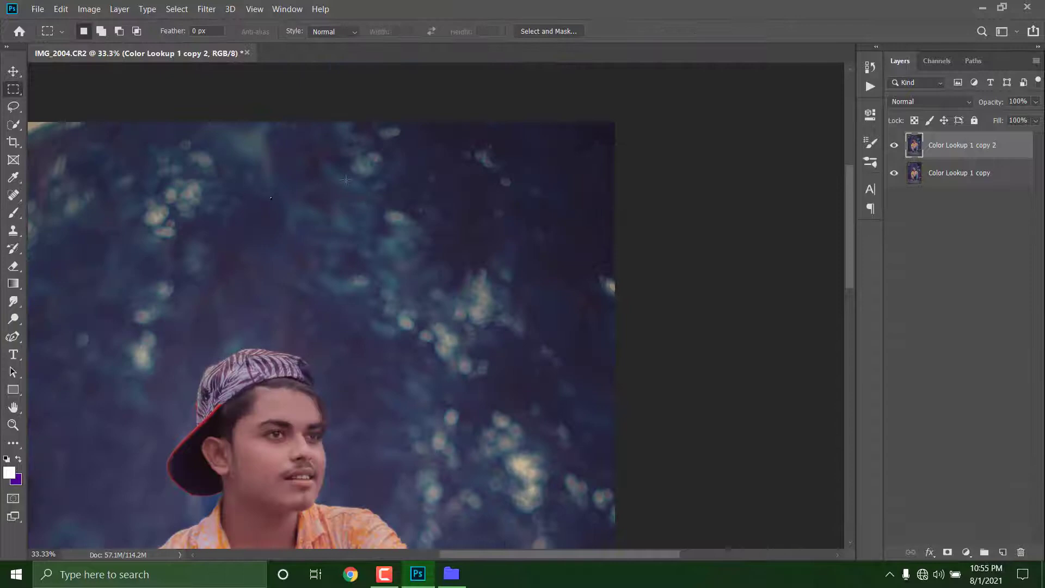
# Select a nearly square area of background above the man's head and set up a larger brush at maximum hardness
pyautogui.moveTo(343, 173); pyautogui.dragTo(483, 303)
pyautogui.click(13, 212)
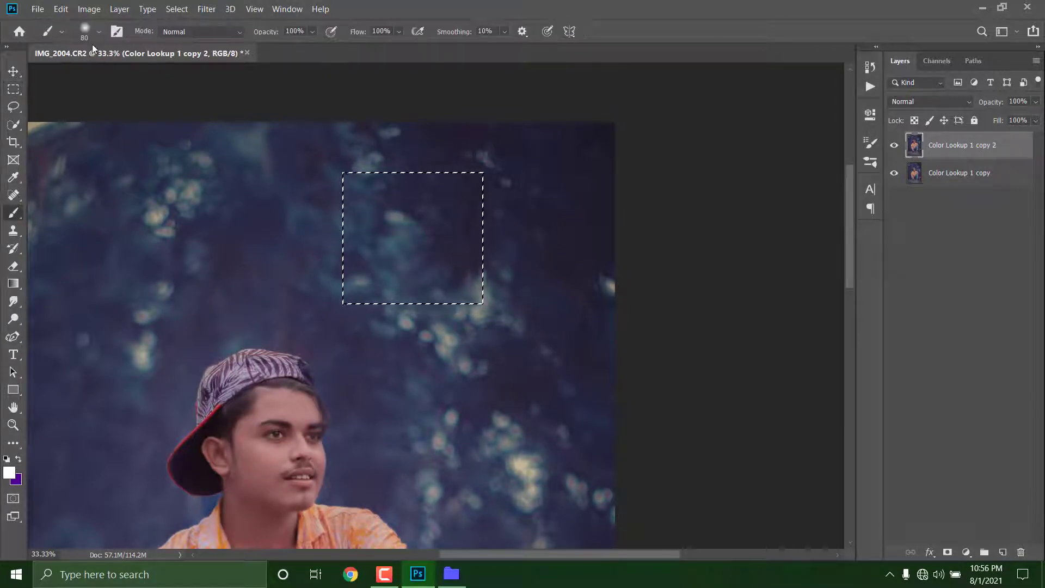
pyautogui.click(98, 32)
pyautogui.moveTo(111, 107); pyautogui.dragTo(164, 108)
pyautogui.click(133, 75)
pyautogui.moveTo(348, 184)
pyautogui.mouseDown()
pyautogui.moveTo(298, 207)
pyautogui.moveTo(455, 276)
pyautogui.moveTo(338, 303)
pyautogui.mouseUp()
pyautogui.press('m')
pyautogui.hotkey('ctrl', 'd')
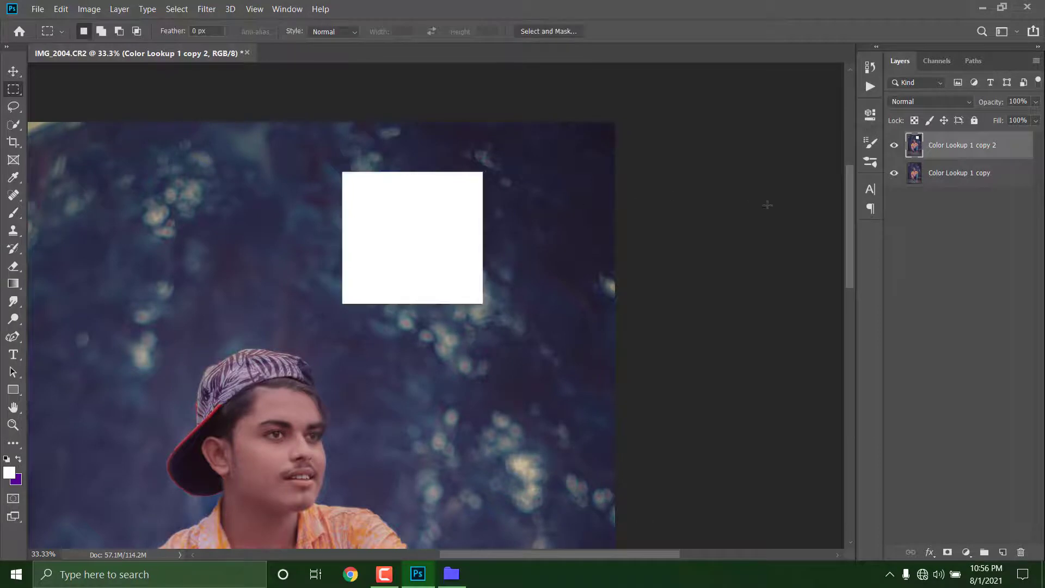
pyautogui.hotkey('ctrl', 'z')
# Create a new layer and fill the square selection with white using a much larger brush
pyautogui.click(1003, 553)
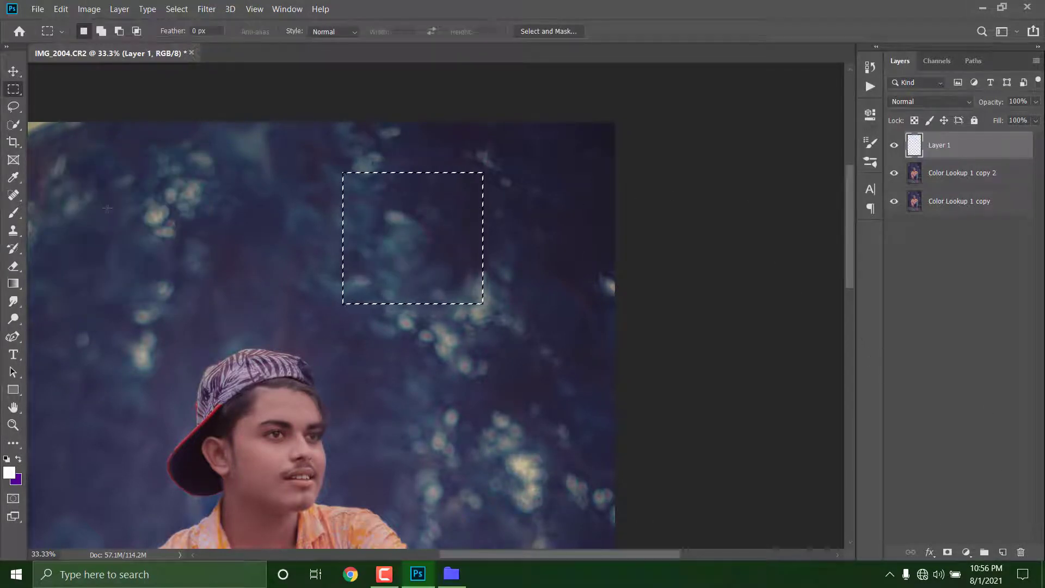
pyautogui.click(13, 213)
pyautogui.press(']')
pyautogui.press(']')
pyautogui.press(']')
pyautogui.press(']')
pyautogui.press(']')
pyautogui.press(']')
pyautogui.press(']')
pyautogui.press(']')
pyautogui.moveTo(381, 218); pyautogui.dragTo(480, 296)
# Delete the inside of the white square, leaving only a thin white outline, and clear the selection
pyautogui.click(13, 89)
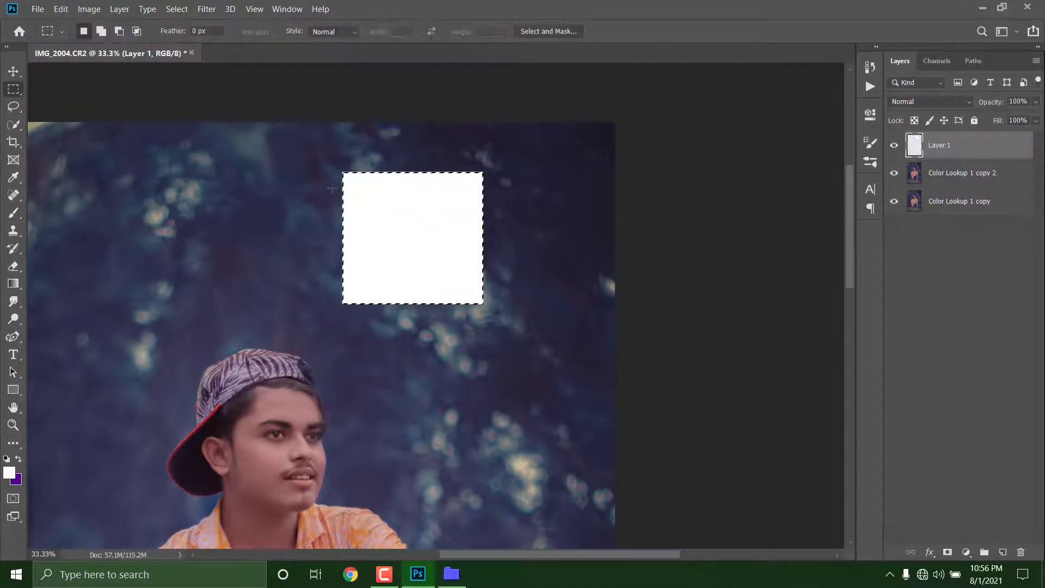
pyautogui.click(410, 181)
pyautogui.hotkey('ctrl', '+')
pyautogui.hotkey('ctrl', '+')
pyautogui.scroll(3, 424, 177)
pyautogui.moveTo(252, 184); pyautogui.dragTo(527, 441)
pyautogui.press('Delete')
pyautogui.hotkey('ctrl', 'd')
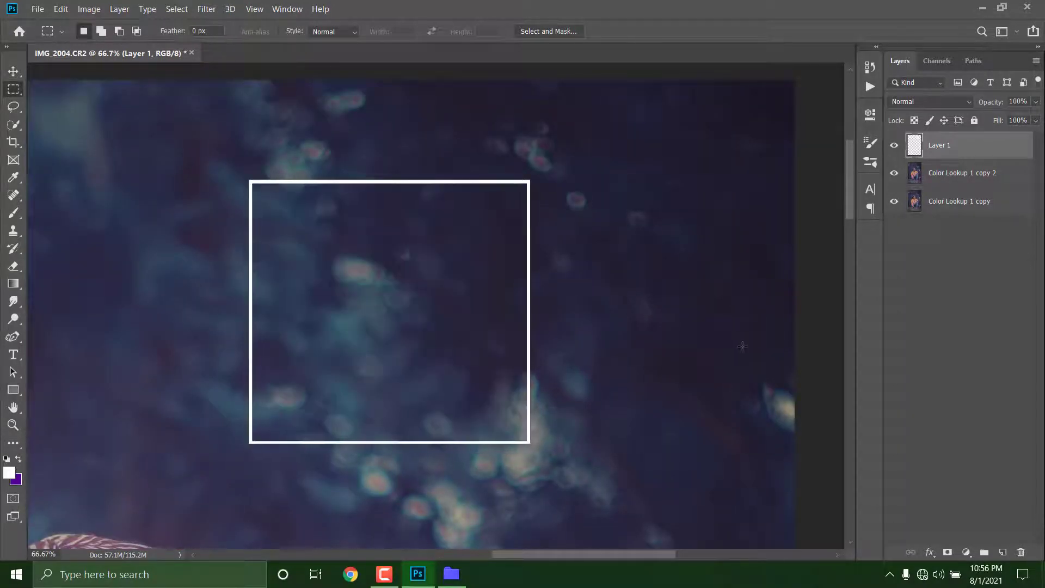
# Duplicate the square outline, flip the copy horizontally and offset it diagonally down and to the right of the original
pyautogui.hotkey('ctrl', 'j')
pyautogui.hotkey('ctrl', 't')
pyautogui.moveTo(425, 344); pyautogui.dragTo(498, 380)
pyautogui.rightClick(496, 397)
pyautogui.click(551, 376)
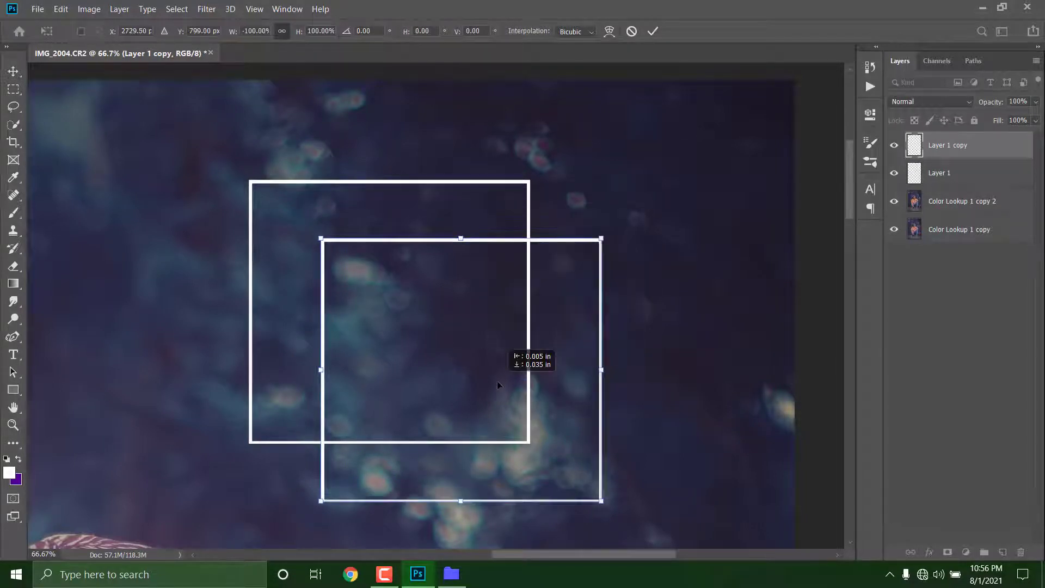
pyautogui.click(652, 31)
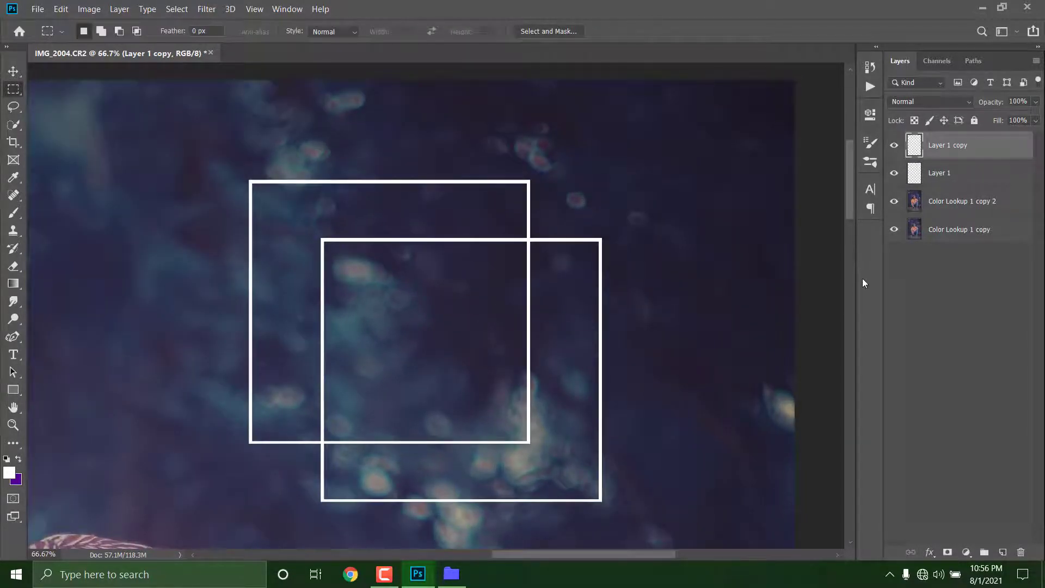
# Duplicate the square outline and rotate the copy about 39° so one edge connects the lower-left corners of both squares
pyautogui.hotkey('ctrl', 'j')
pyautogui.hotkey('ctrl', 't')
pyautogui.moveTo(527, 376); pyautogui.dragTo(498, 318)
pyautogui.moveTo(564, 172); pyautogui.dragTo(562, 297)
pyautogui.moveTo(489, 323); pyautogui.dragTo(431, 386)
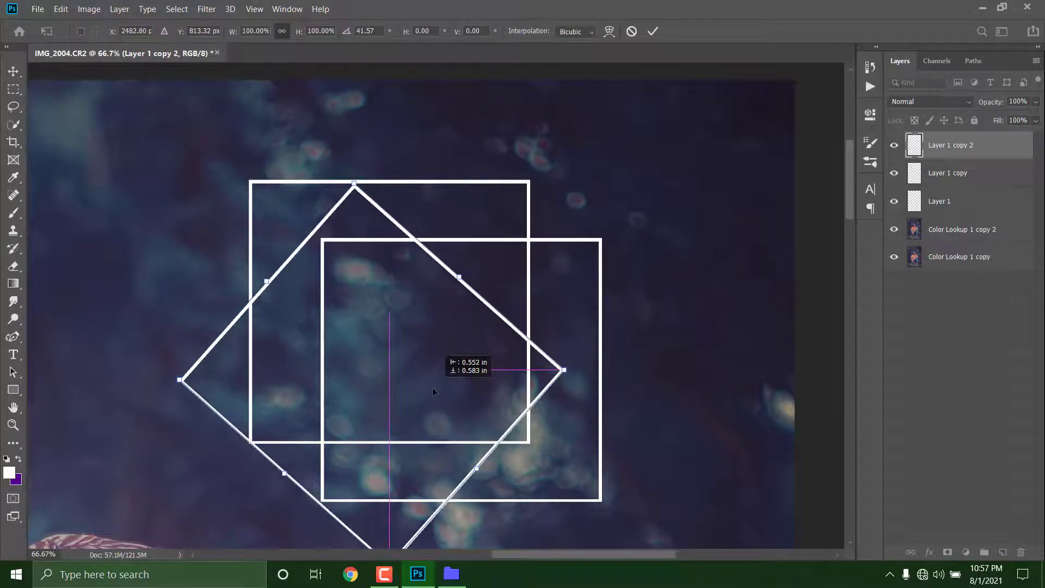
pyautogui.moveTo(580, 326); pyautogui.dragTo(576, 309)
pyautogui.moveTo(469, 373); pyautogui.dragTo(466, 368)
pyautogui.hotkey('ctrl', '+')
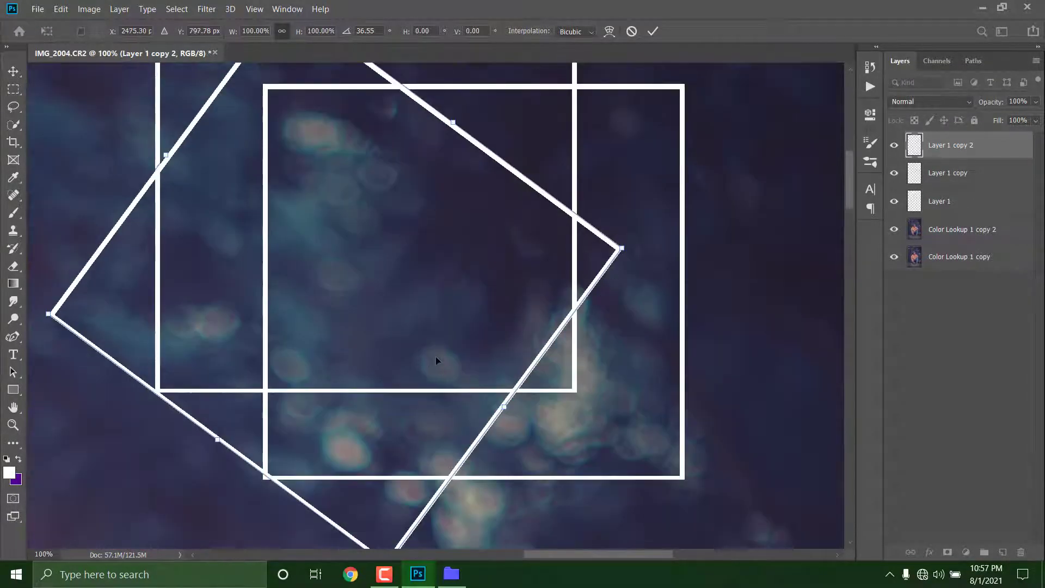
pyautogui.moveTo(647, 238); pyautogui.dragTo(650, 253)
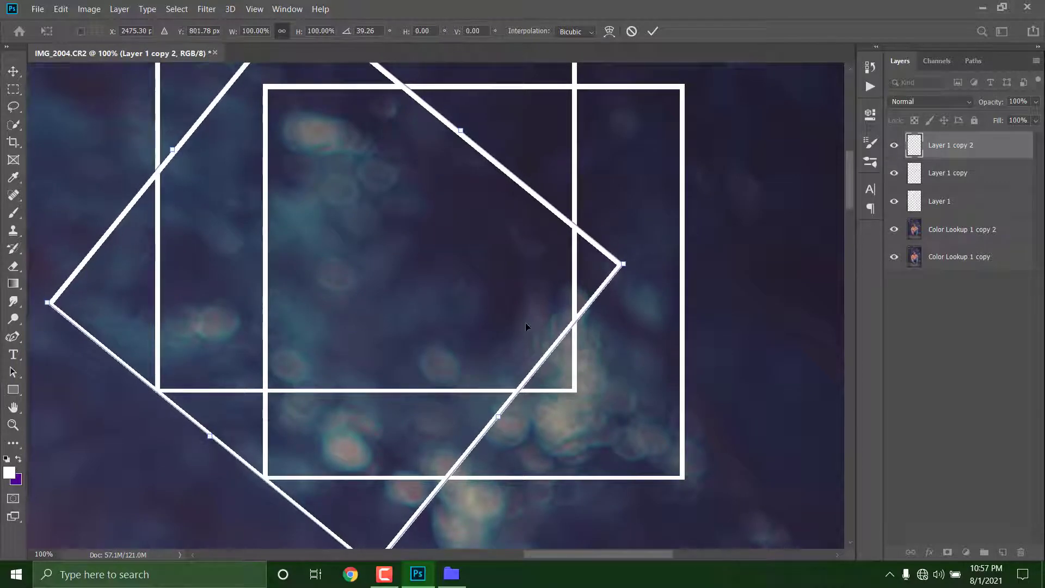
pyautogui.press('Return')
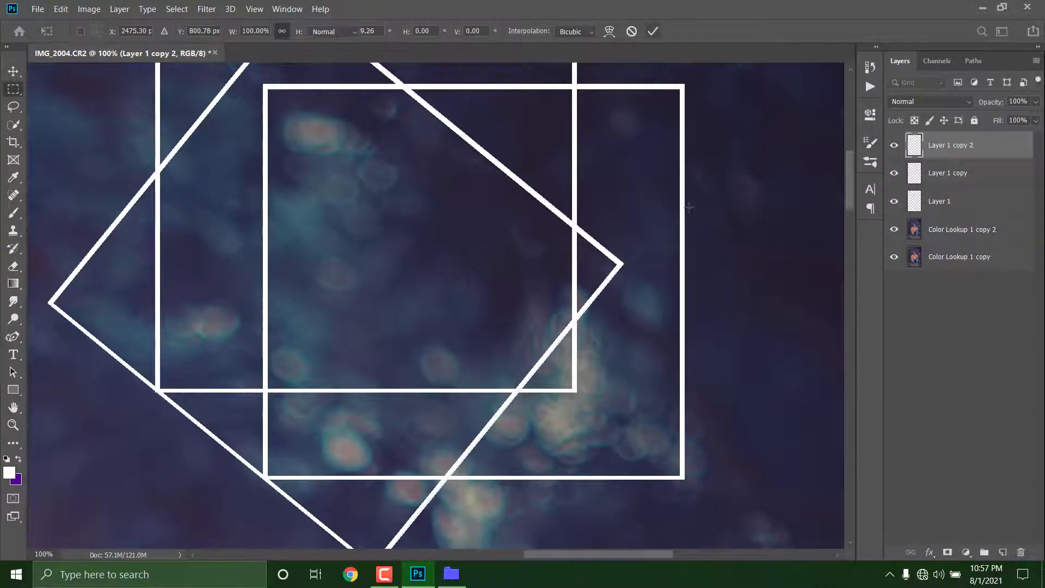
# Erase the rotated square except its segment joining the lower-left corners, using a 45 px eraser with 100% hardness
pyautogui.press('m')
pyautogui.hotkey('ctrl', '-')
pyautogui.press('e')
pyautogui.hotkey('ctrl', '+')
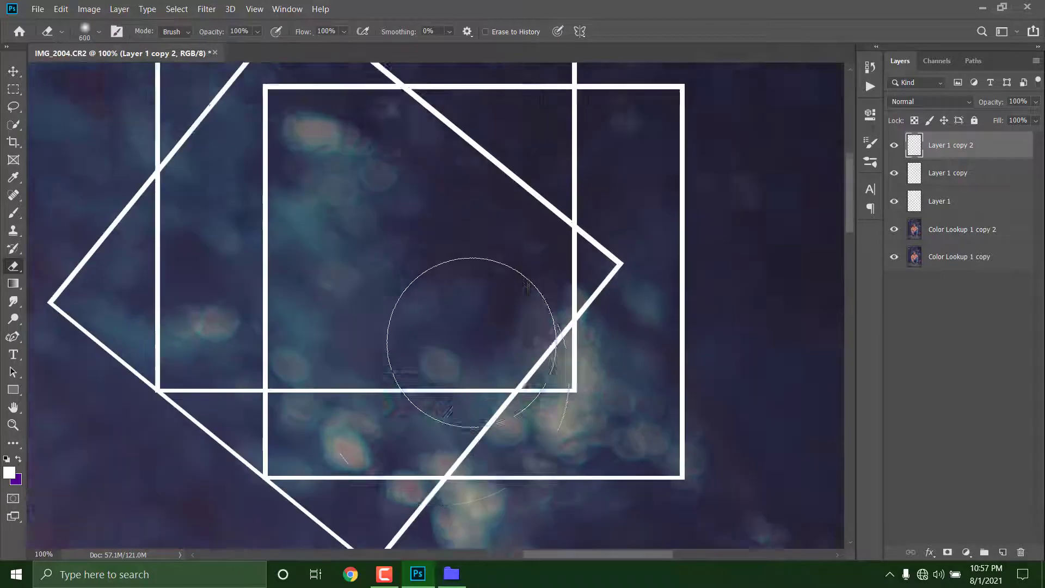
pyautogui.click(99, 31)
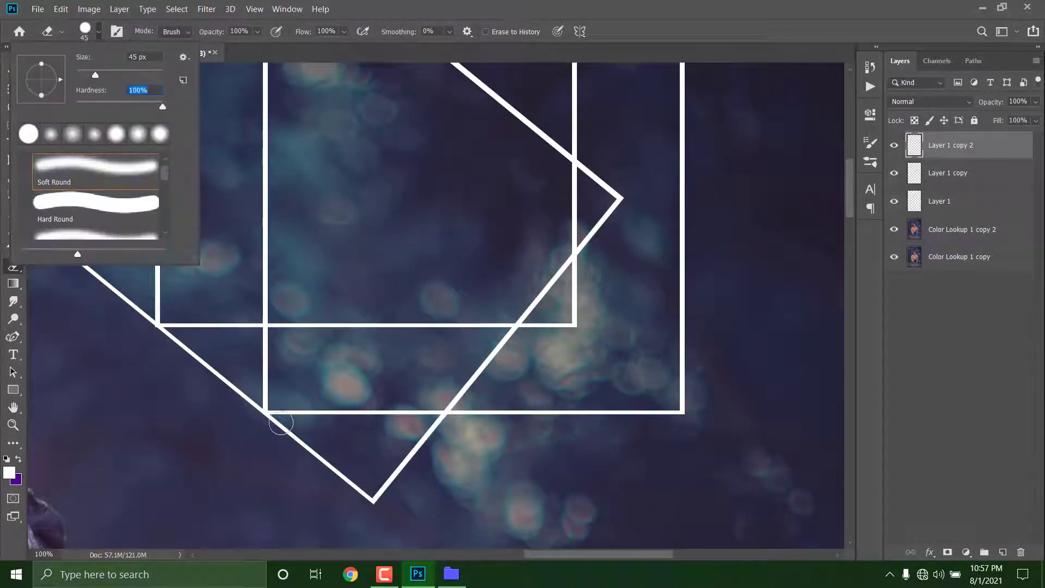
pyautogui.press('Return')
pyautogui.moveTo(378, 462)
pyautogui.mouseDown()
pyautogui.moveTo(376, 493)
pyautogui.moveTo(432, 437)
pyautogui.moveTo(605, 182)
pyautogui.mouseUp()
pyautogui.moveTo(136, 338)
pyautogui.mouseDown()
pyautogui.moveTo(98, 187)
pyautogui.moveTo(128, 139)
pyautogui.mouseUp()
pyautogui.hotkey('ctrl', '-')
pyautogui.hotkey('ctrl', '-')
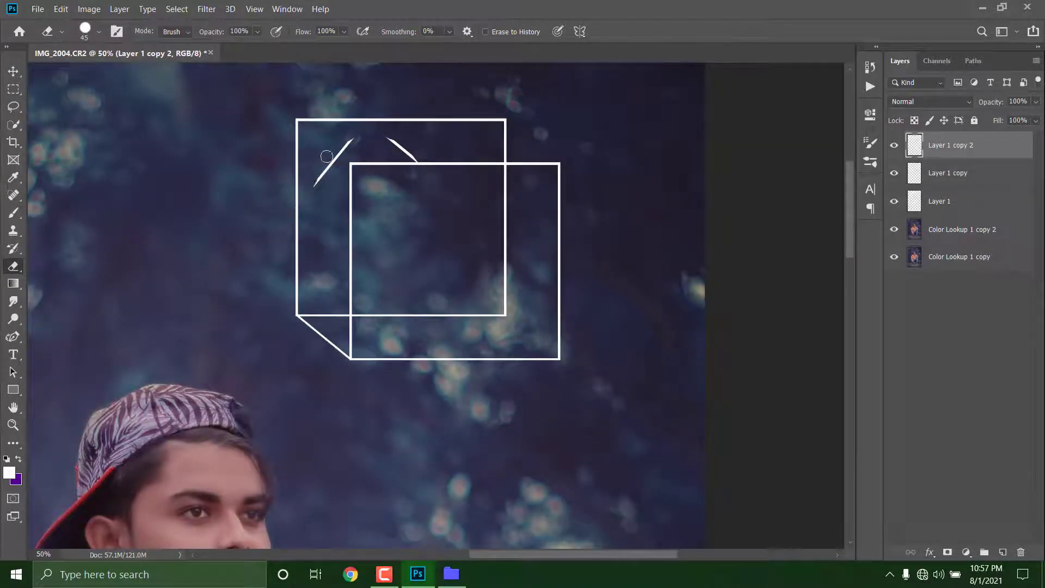
# Duplicate the diagonal connecting edge and move the copy to join the lower-right corners of the two squares
pyautogui.hotkey('ctrl', 'j')
pyautogui.hotkey('ctrl', 't')
pyautogui.moveTo(376, 296); pyautogui.dragTo(583, 298)
pyautogui.hotkey('ctrl', '+')
pyautogui.press('Return')
# Duplicate the lower-right connecting edge and move the copy straight up to join the upper-right corners of the squares
pyautogui.hotkey('ctrl', 'j')
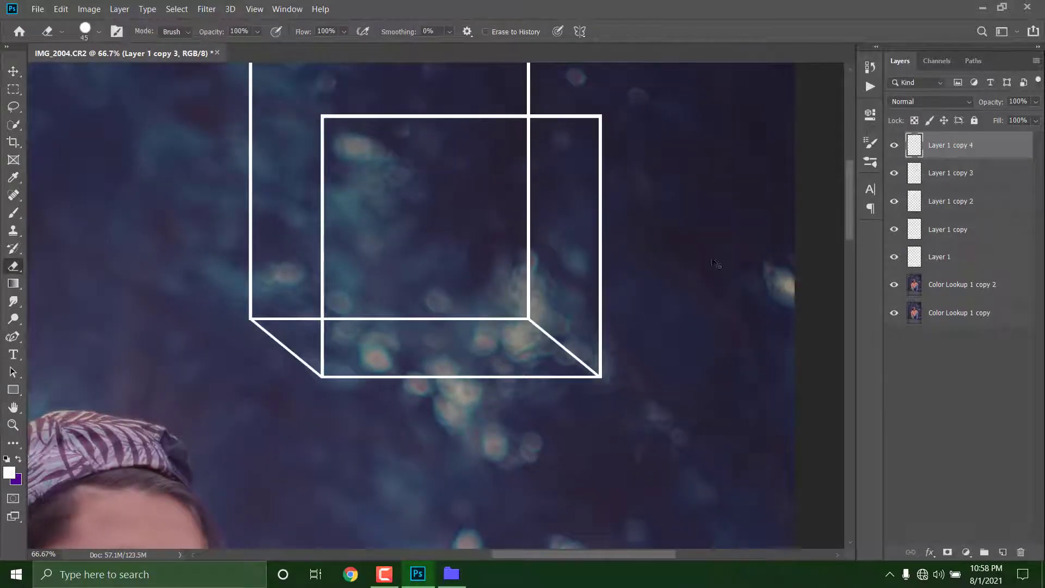
pyautogui.hotkey('ctrl', '-')
pyautogui.hotkey('ctrl', 't')
pyautogui.moveTo(540, 286); pyautogui.dragTo(539, 92)
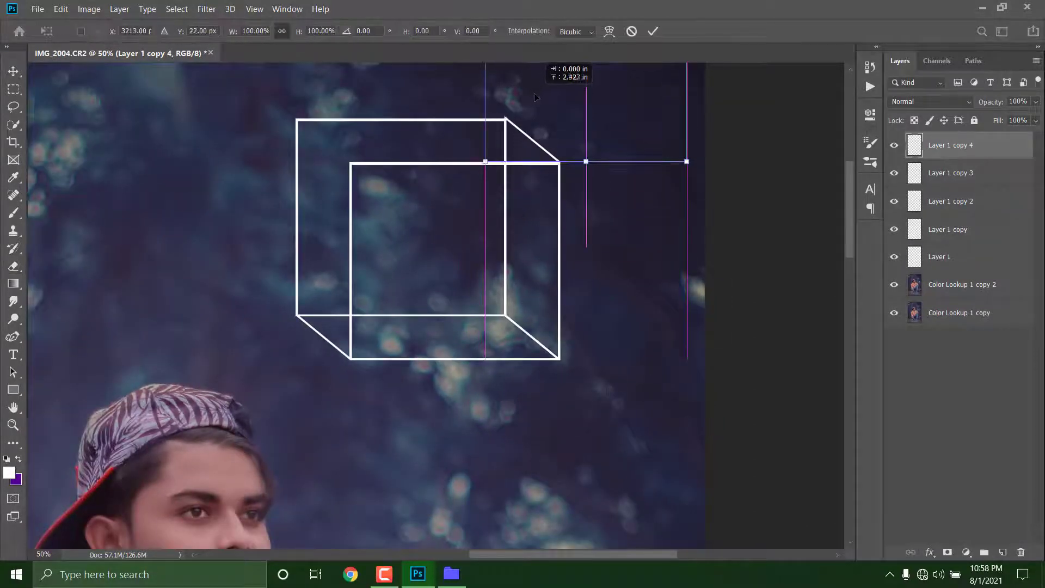
pyautogui.hotkey('ctrl', '+')
pyautogui.scroll(1, 687, 315)
pyautogui.press('Down')
pyautogui.press('Down')
pyautogui.press('Down')
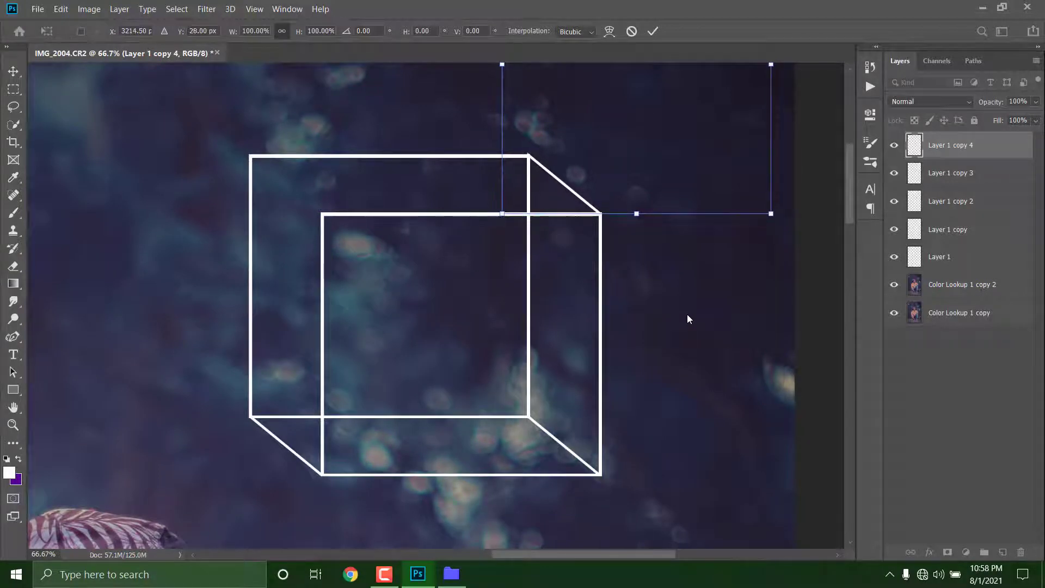
pyautogui.press('Return')
# Duplicate the upper-right connecting edge and place the copy between the upper-left corners to complete the wireframe cube
pyautogui.hotkey('ctrl', 'j')
pyautogui.hotkey('ctrl', 't')
pyautogui.moveTo(584, 146); pyautogui.dragTo(348, 150)
pyautogui.rightClick(452, 195)
pyautogui.click(381, 209)
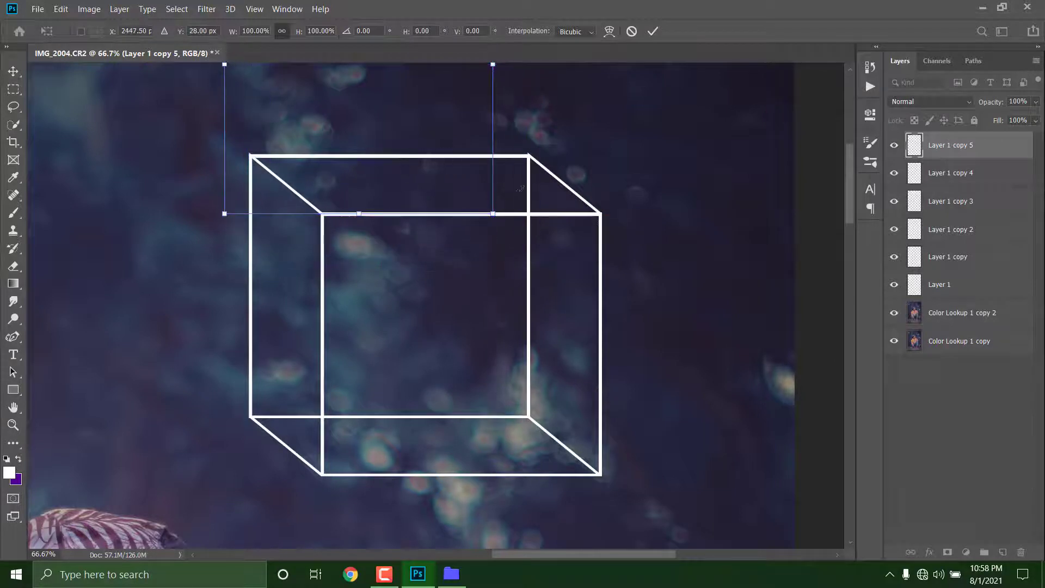
pyautogui.press('Return')
pyautogui.press('e')
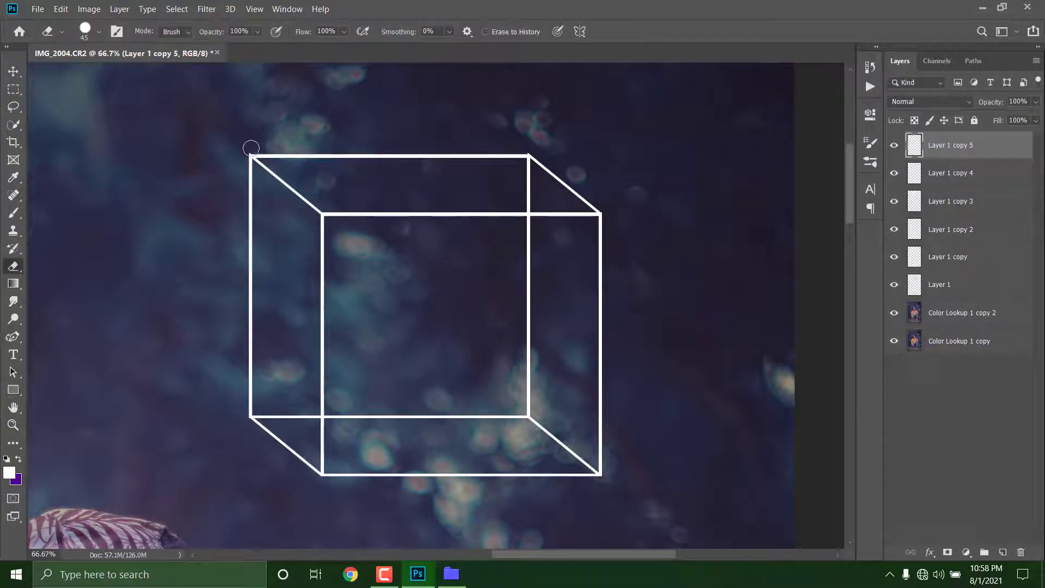
# Merge all six wireframe cube line layers into a single layer
pyautogui.click(886, 173)
pyautogui.hotkey('ctrl', '-')
pyautogui.hotkey('ctrl', '-')
pyautogui.hotkey('ctrl', '-')
pyautogui.hotkey('ctrl', '-')
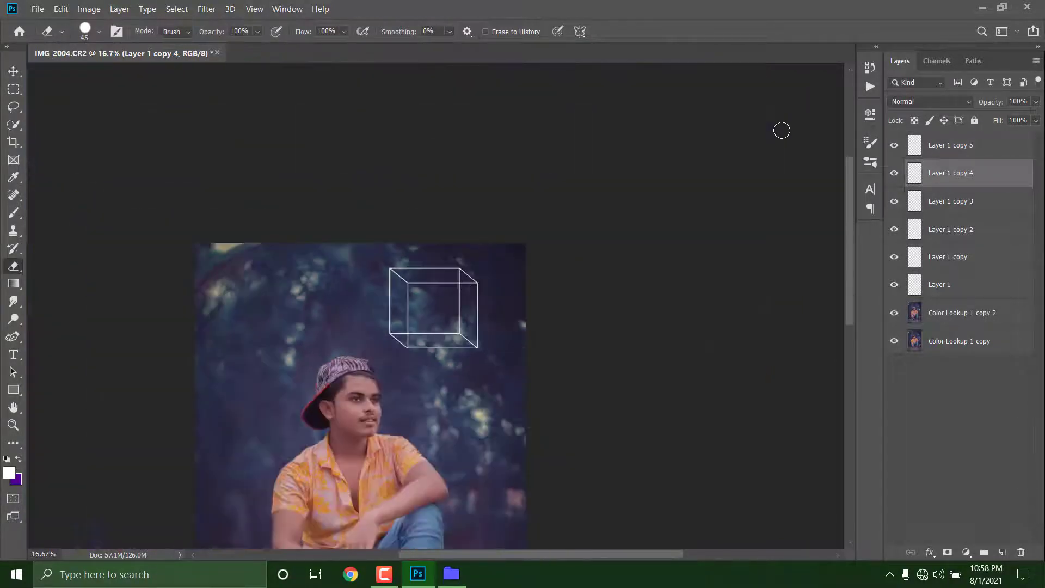
pyautogui.keyDown('ctrl'); pyautogui.click(983, 284); pyautogui.keyUp('ctrl')
pyautogui.keyDown('ctrl'); pyautogui.click(979, 257); pyautogui.keyUp('ctrl')
pyautogui.keyDown('ctrl'); pyautogui.click(970, 229); pyautogui.keyUp('ctrl')
pyautogui.keyDown('ctrl'); pyautogui.click(962, 199); pyautogui.keyUp('ctrl')
pyautogui.keyDown('ctrl'); pyautogui.click(961, 147); pyautogui.keyUp('ctrl')
pyautogui.hotkey('ctrl', 'e')
# Scale the merged cube down and place it in the background beside the man's head
pyautogui.hotkey('ctrl', '-')
pyautogui.hotkey('ctrl', '-')
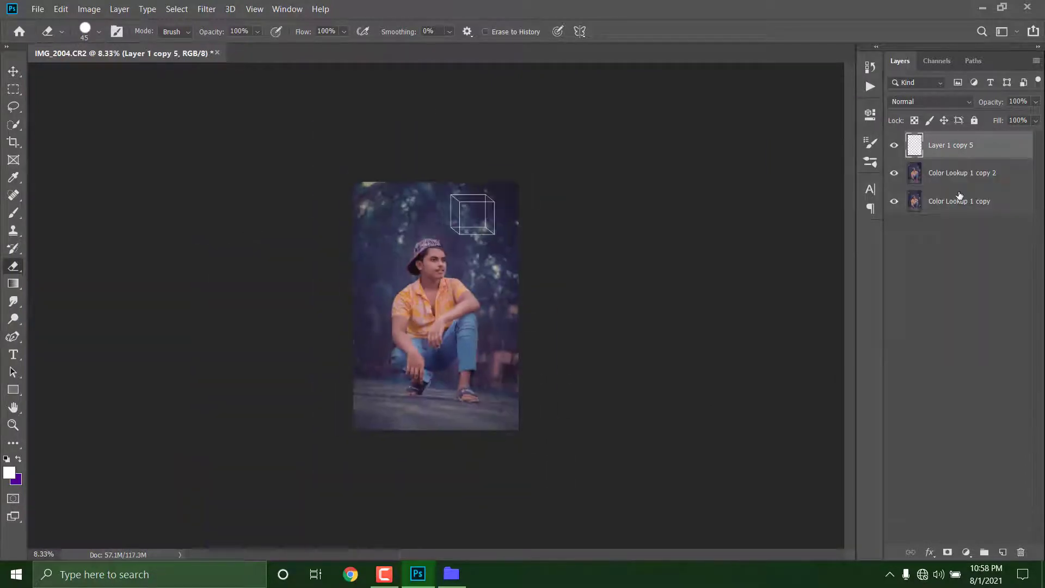
pyautogui.hotkey('ctrl', '+')
pyautogui.hotkey('ctrl', 't')
pyautogui.moveTo(505, 94); pyautogui.dragTo(524, 204)
pyautogui.click(656, 33)
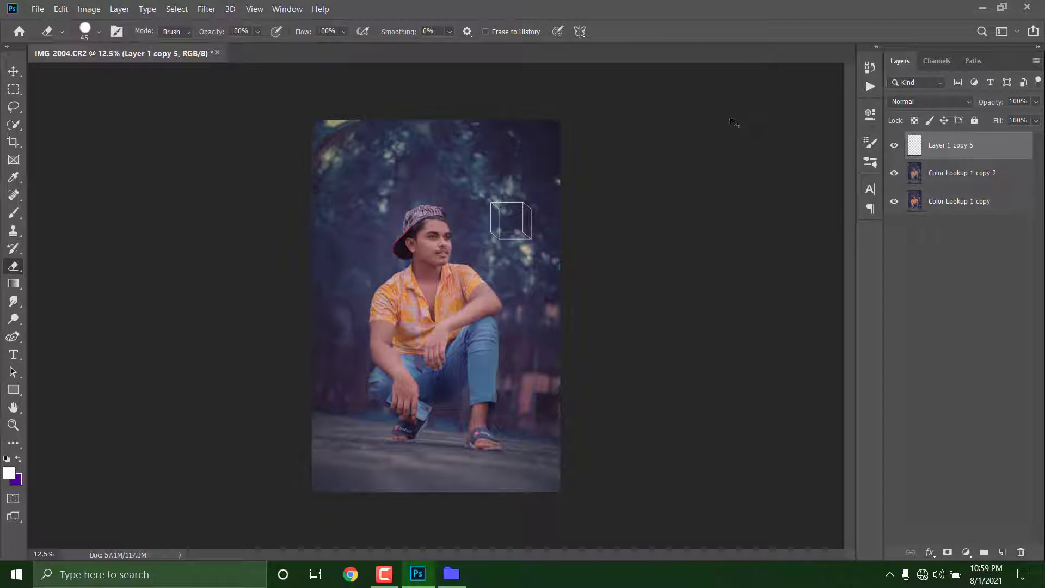
# Rotate the cube about 39° and nudge it slightly into position beside the head
pyautogui.hotkey('ctrl', 't')
pyautogui.moveTo(565, 163); pyautogui.dragTo(585, 200)
pyautogui.moveTo(536, 203); pyautogui.dragTo(550, 214)
pyautogui.click(653, 32)
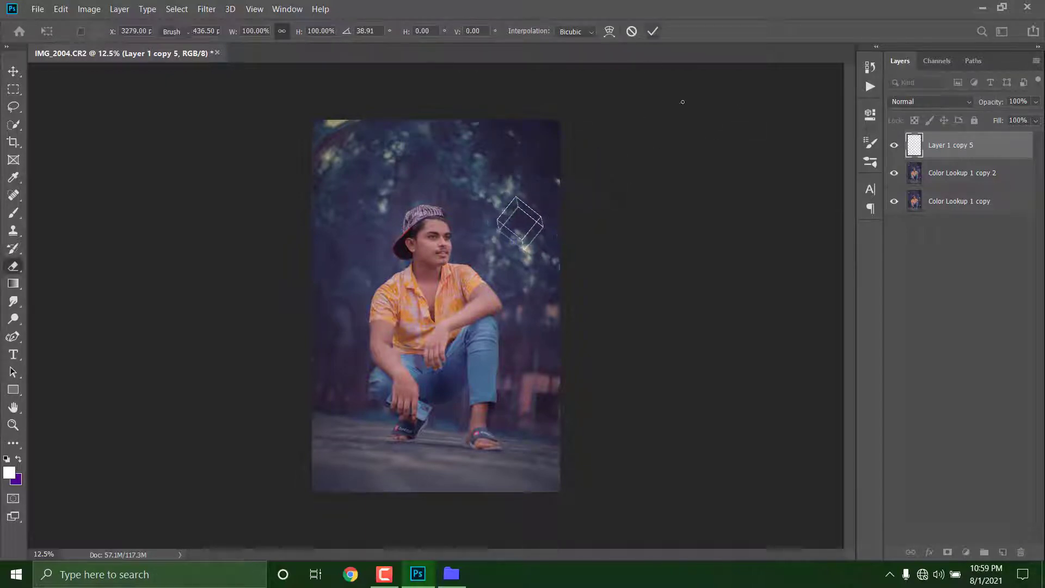
# Duplicate the cube layer and add an Outer Glow to the copy in bright green 1eff00
pyautogui.hotkey('ctrl', 'j')
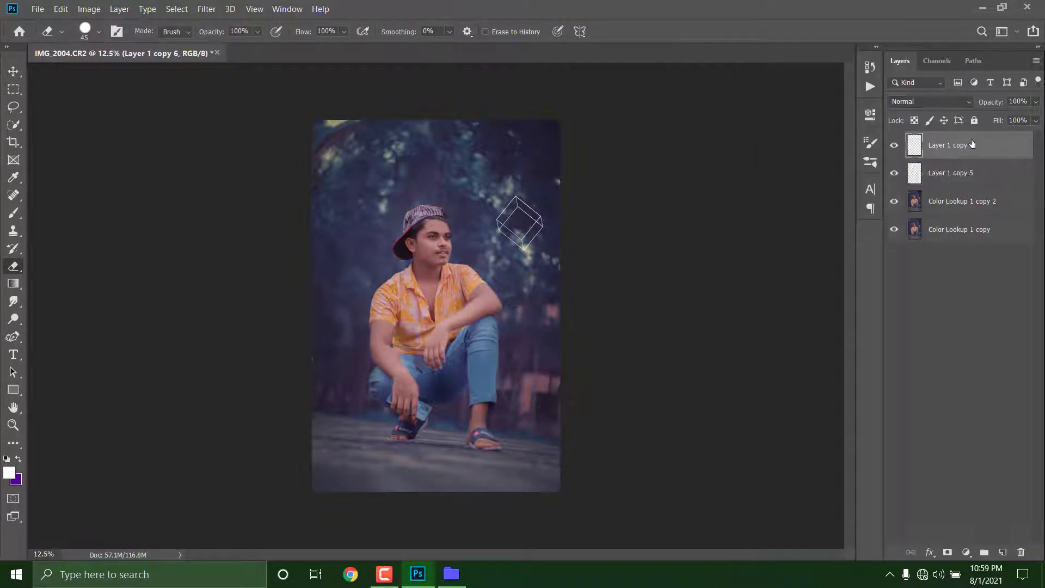
pyautogui.doubleClick(932, 128)
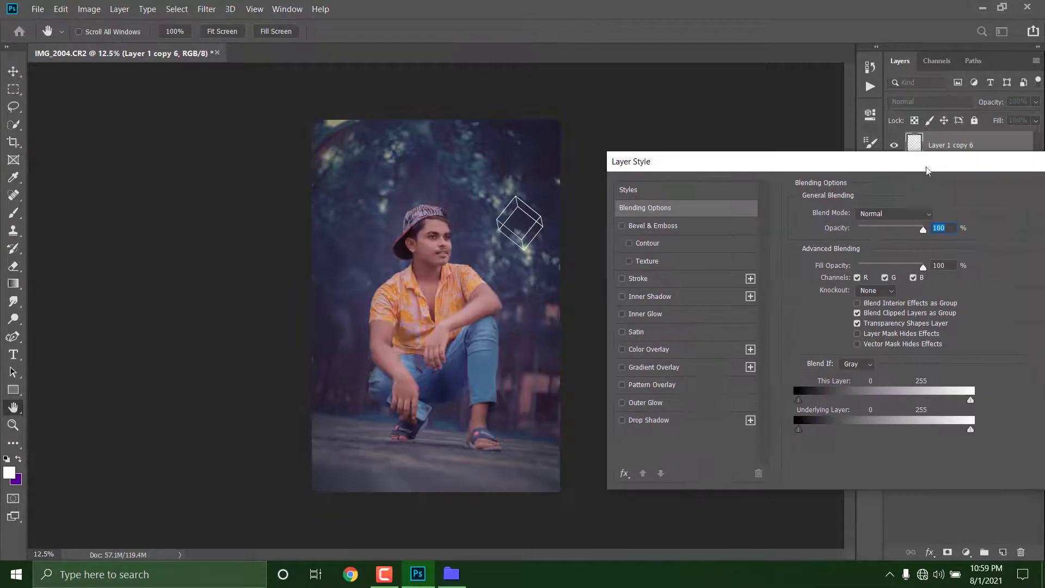
pyautogui.click(646, 400)
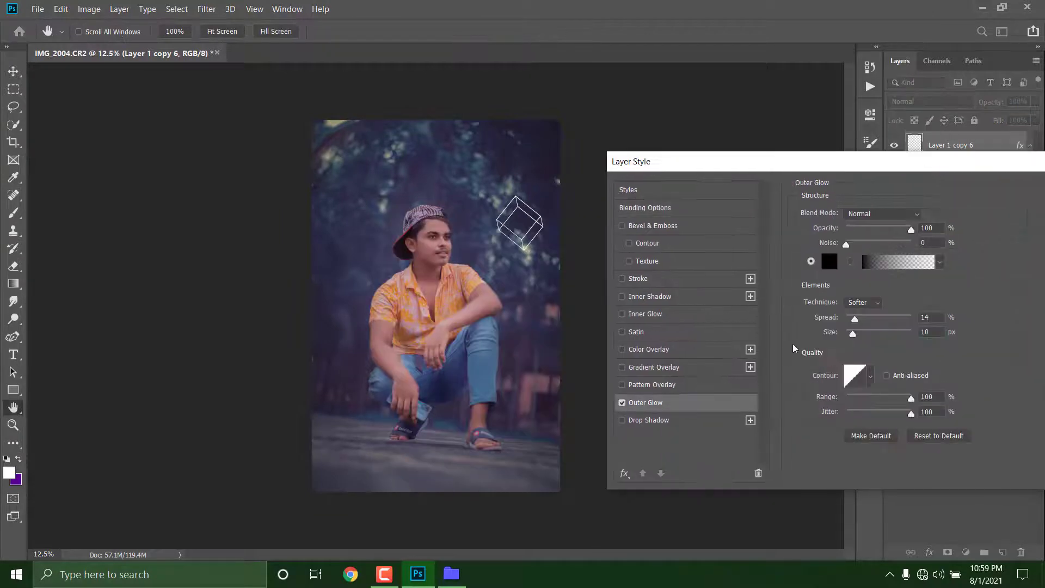
pyautogui.click(815, 260)
pyautogui.moveTo(759, 300); pyautogui.dragTo(789, 304)
pyautogui.click(781, 415)
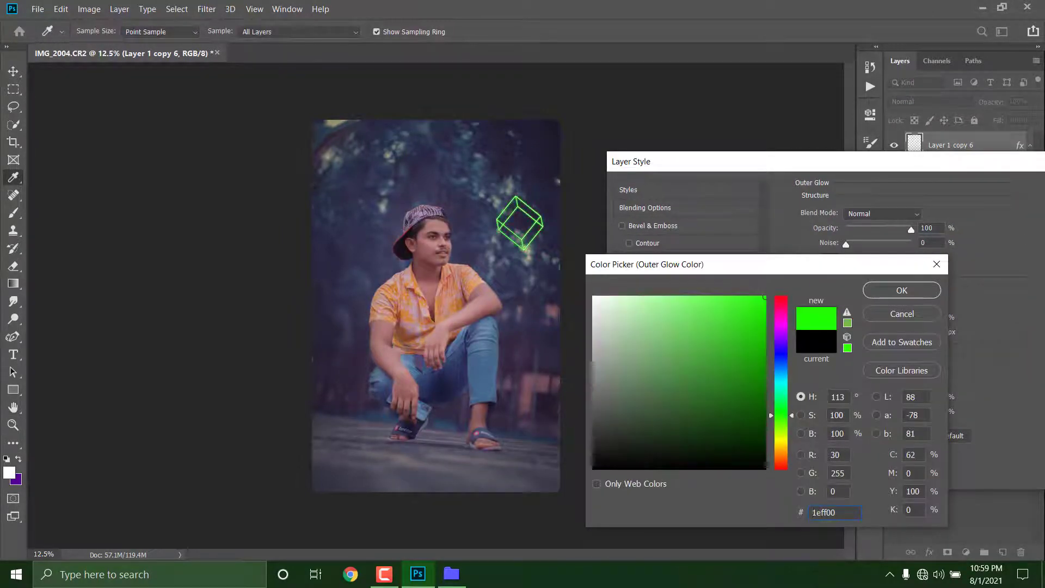
pyautogui.click(901, 291)
# Set the Outer Glow's size to 250 px, spread to 13% and range to 80%, and apply the layer style
pyautogui.moveTo(852, 318)
pyautogui.mouseDown()
pyautogui.moveTo(887, 321)
pyautogui.moveTo(855, 325)
pyautogui.mouseUp()
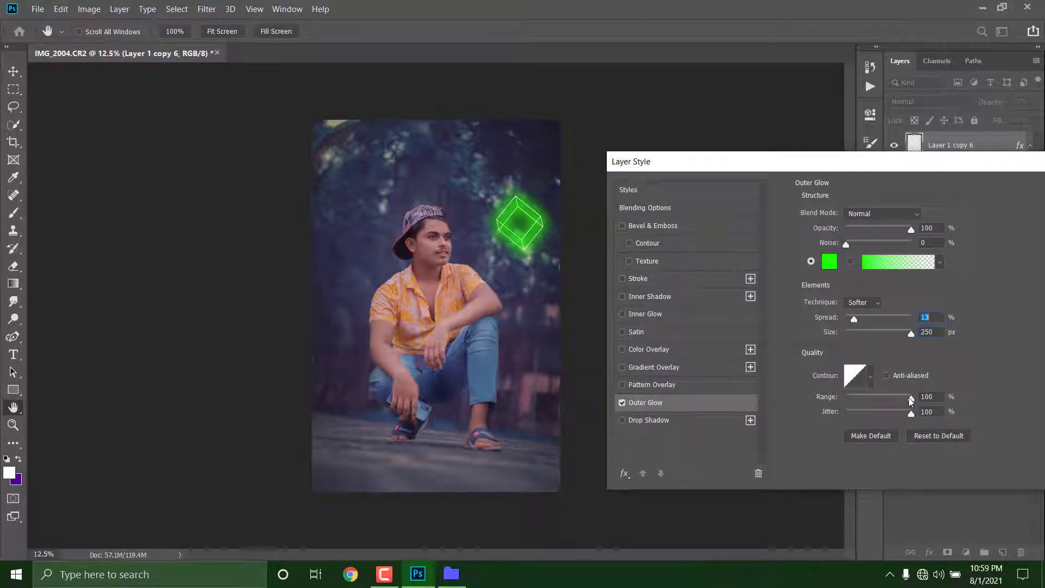
pyautogui.moveTo(911, 399); pyautogui.dragTo(900, 397)
pyautogui.moveTo(854, 320)
pyautogui.mouseDown()
pyautogui.moveTo(886, 326)
pyautogui.moveTo(855, 328)
pyautogui.moveTo(855, 319)
pyautogui.mouseUp()
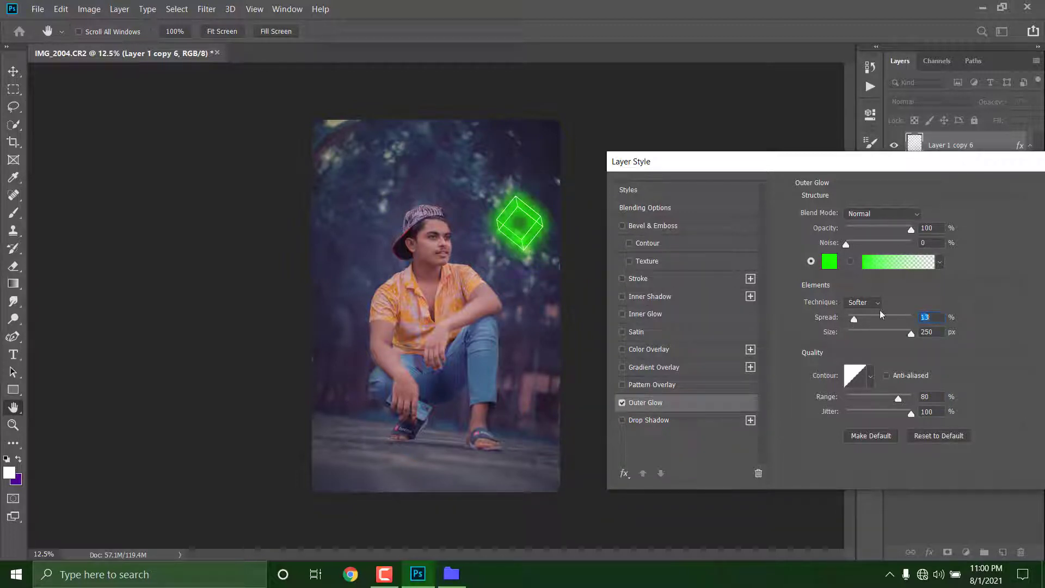
pyautogui.moveTo(836, 163); pyautogui.dragTo(562, 208)
pyautogui.click(888, 235)
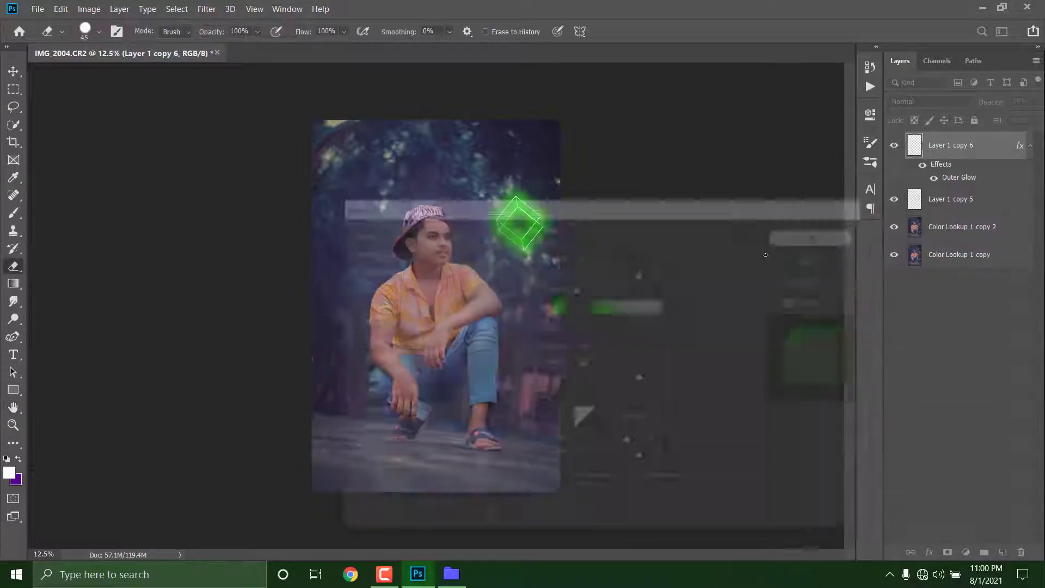
# Delete the cube layer without the glow, and convert the glowing cube to a smart object and rasterize it
pyautogui.click(964, 200)
pyautogui.press('Delete')
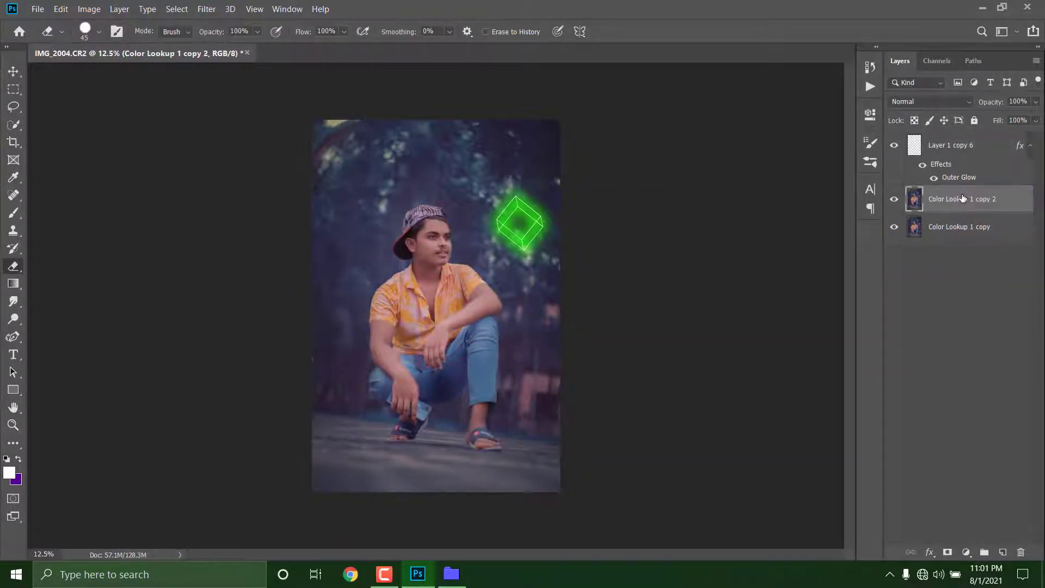
pyautogui.click(949, 148)
pyautogui.rightClick(944, 148)
pyautogui.click(832, 176)
pyautogui.rightClick(946, 149)
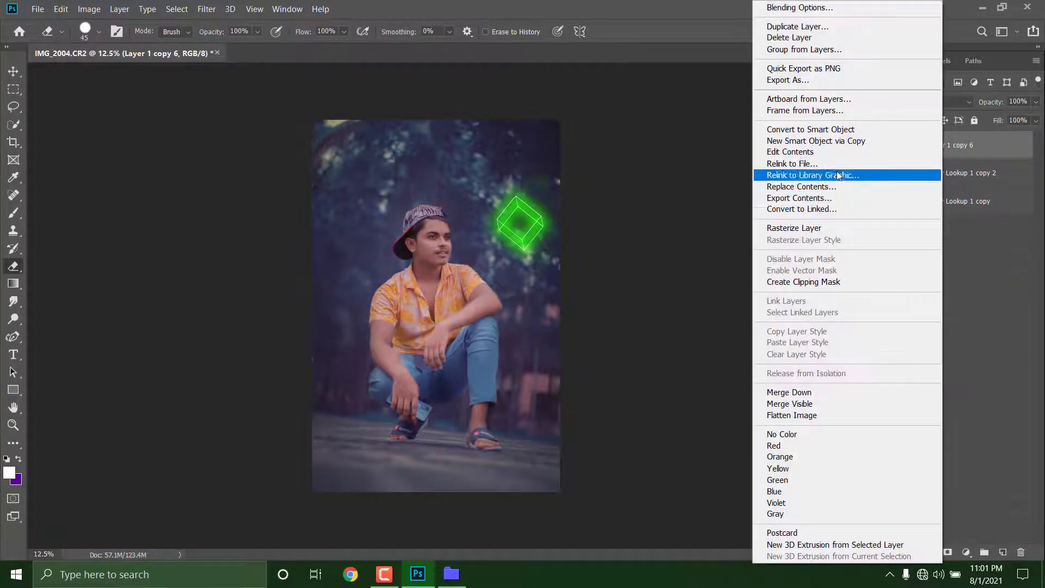
pyautogui.click(828, 228)
# Try a clipped Curves adjustment that lowers the glowing cube's blue channel, and remove the adjustment layer
pyautogui.click(967, 553)
pyautogui.click(950, 382)
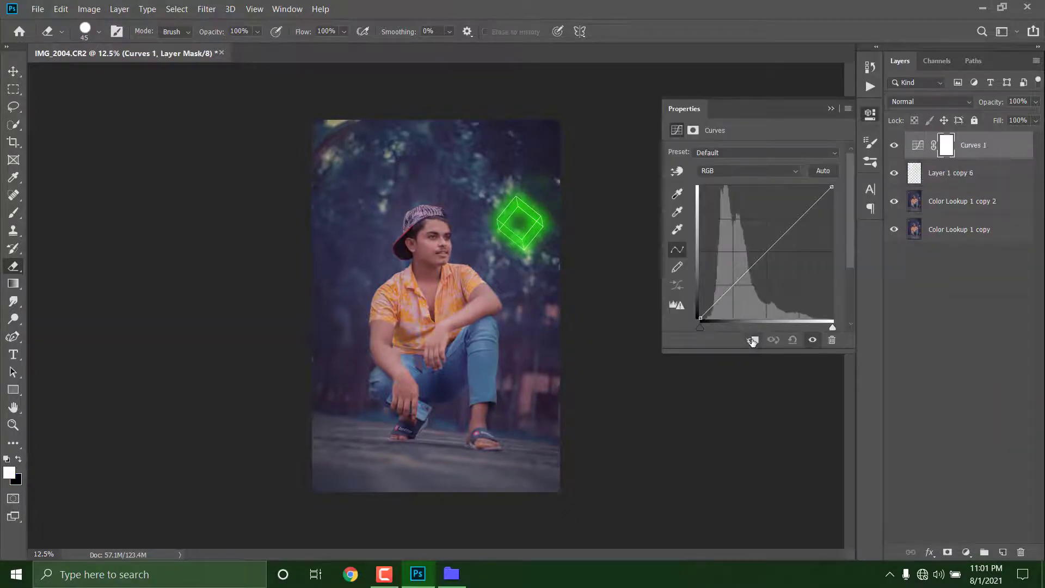
pyautogui.click(706, 178)
pyautogui.click(789, 218)
pyautogui.moveTo(831, 187); pyautogui.dragTo(839, 228)
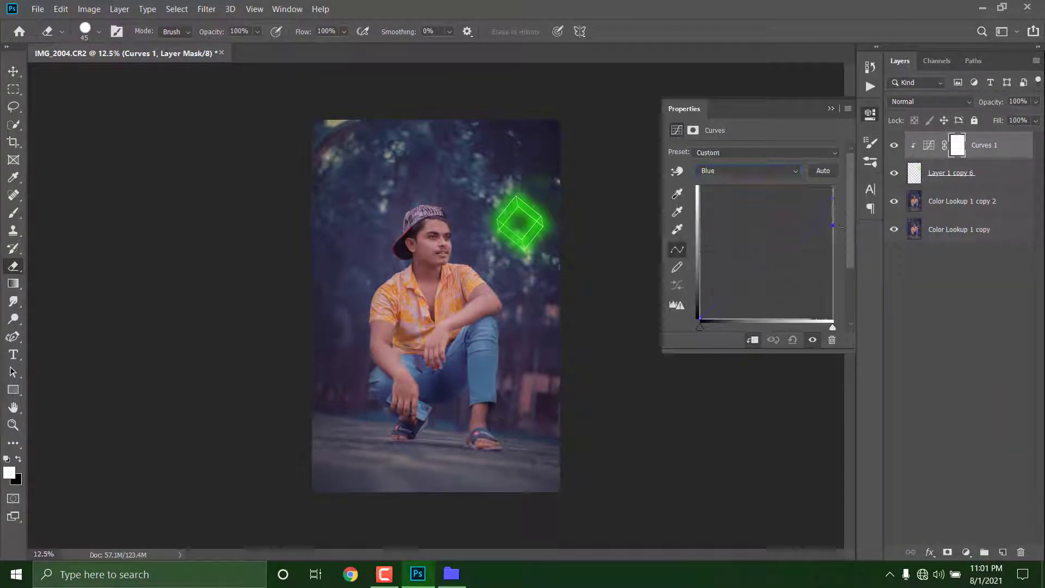
pyautogui.moveTo(824, 299); pyautogui.dragTo(826, 256)
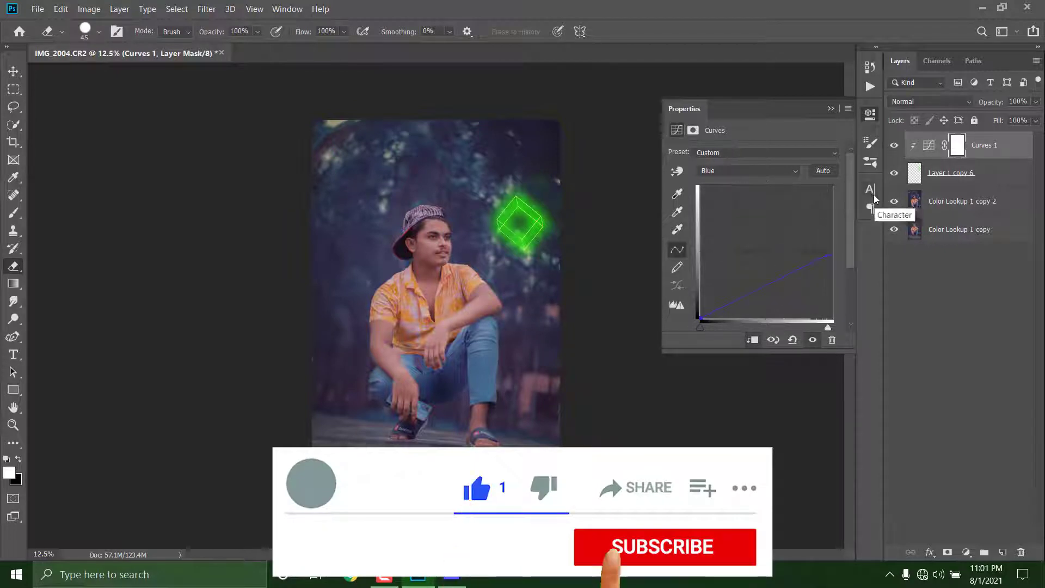
pyautogui.press('Delete')
pyautogui.click(832, 108)
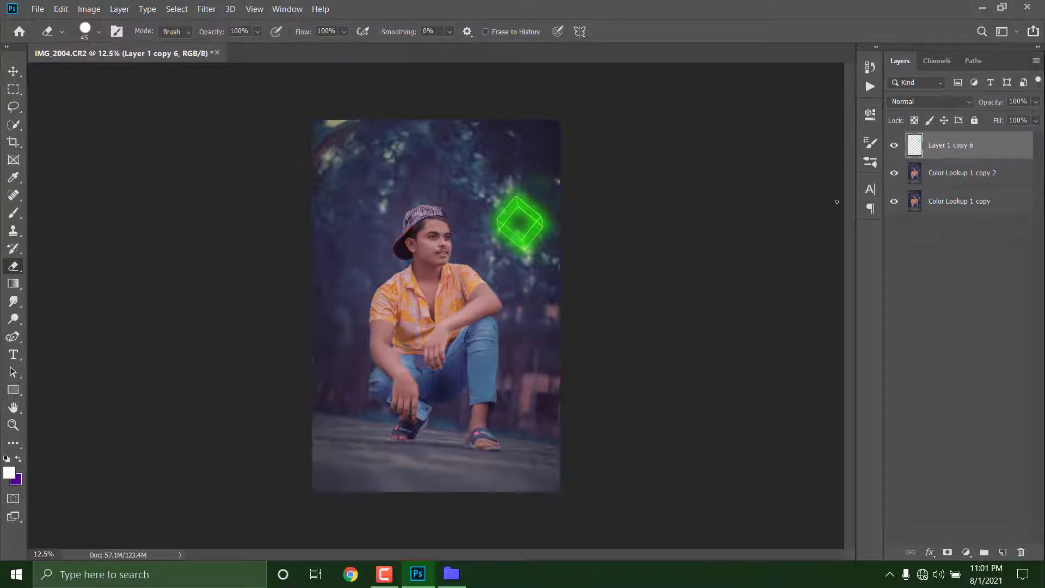
# Rotate the glowing cube to a new tilt and reposition it slightly in the background beside the head
pyautogui.hotkey('ctrl', 't')
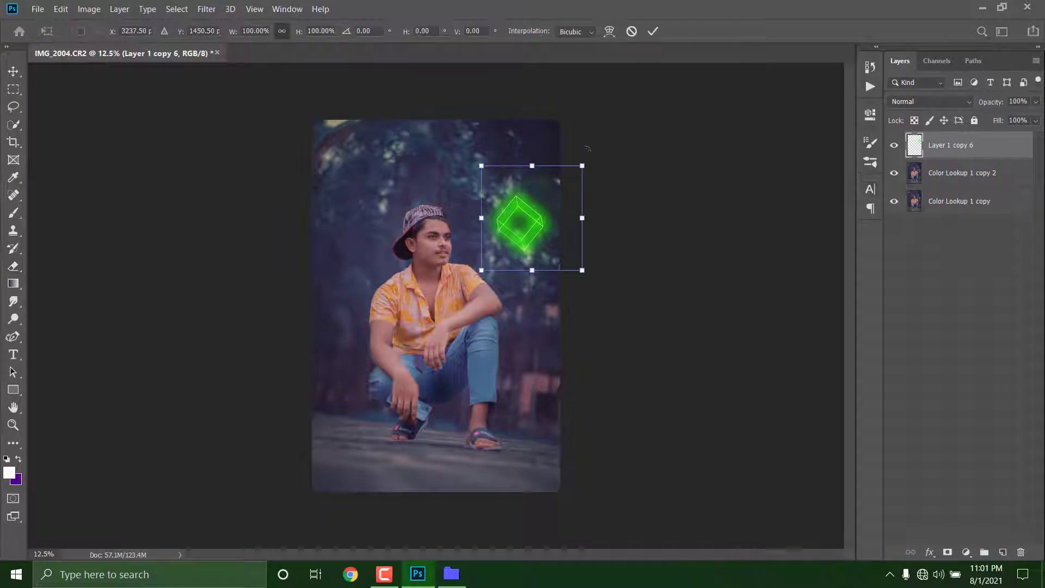
pyautogui.moveTo(586, 146); pyautogui.dragTo(596, 261)
pyautogui.moveTo(547, 238); pyautogui.dragTo(539, 253)
pyautogui.press('Return')
pyautogui.press('e')
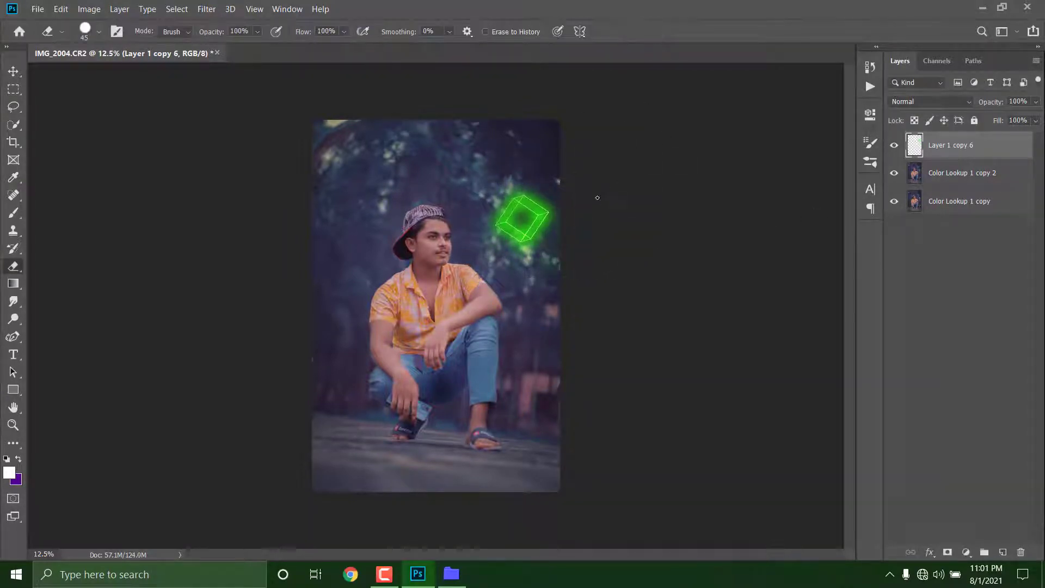
pyautogui.hotkey('ctrl', 't')
pyautogui.moveTo(597, 197)
pyautogui.mouseDown()
pyautogui.moveTo(592, 211)
pyautogui.moveTo(584, 191)
pyautogui.moveTo(552, 237)
pyautogui.moveTo(558, 207)
pyautogui.moveTo(588, 206)
pyautogui.mouseUp()
pyautogui.click(653, 31)
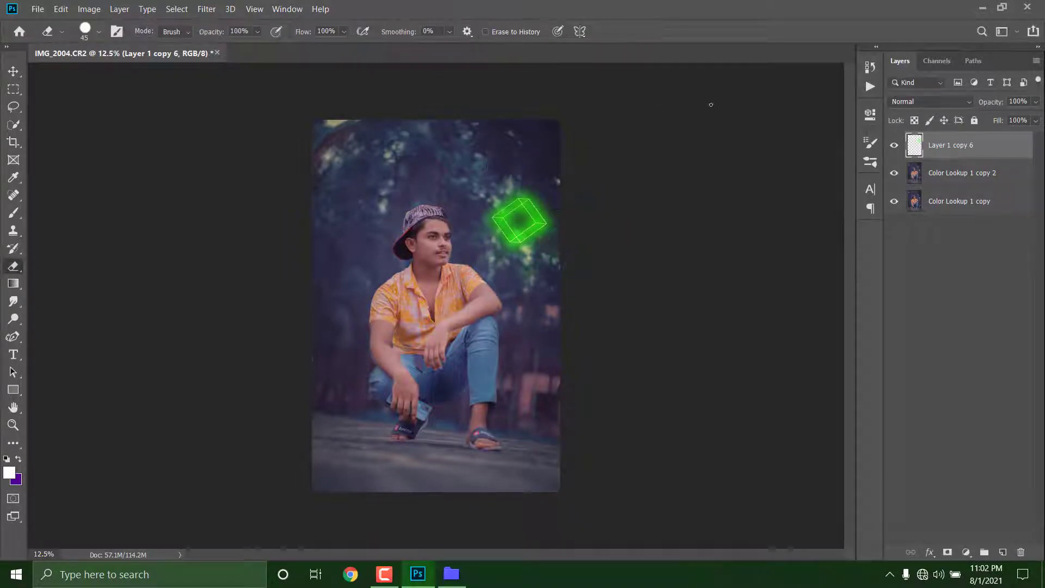
# Select the upper portrait layer and set a bright green foreground color for the Brush tool
pyautogui.click(938, 180)
pyautogui.hotkey('ctrl', '+')
pyautogui.hotkey('ctrl', '+')
pyautogui.hotkey('ctrl', '+')
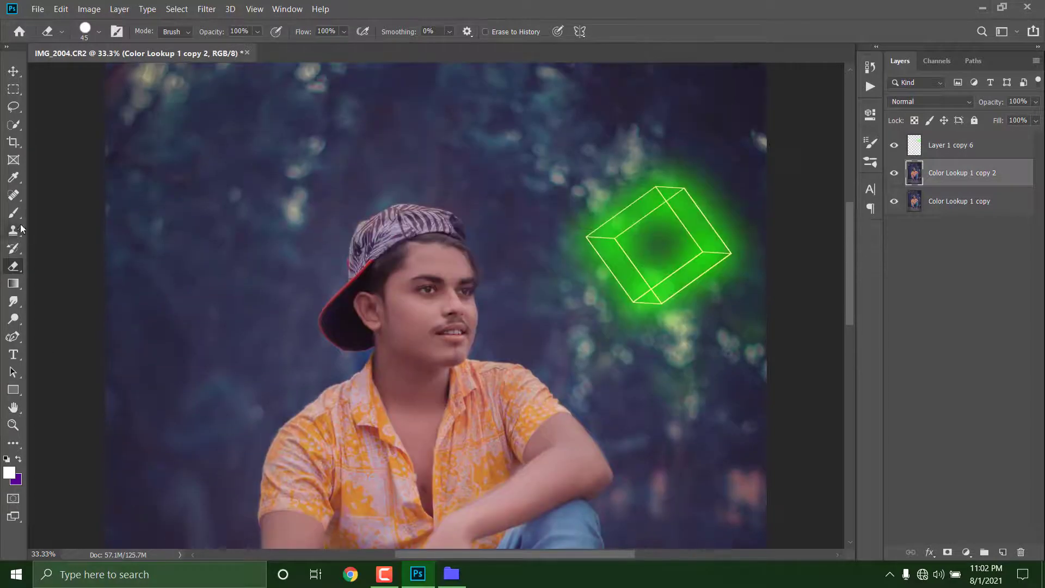
pyautogui.click(13, 213)
pyautogui.click(9, 472)
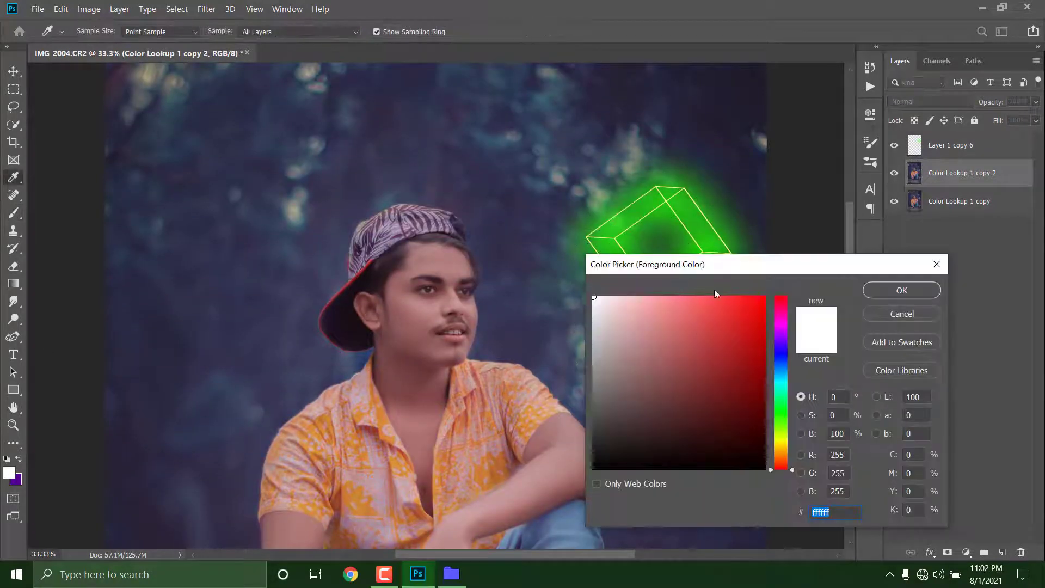
pyautogui.click(765, 297)
pyautogui.click(781, 410)
pyautogui.press('Return')
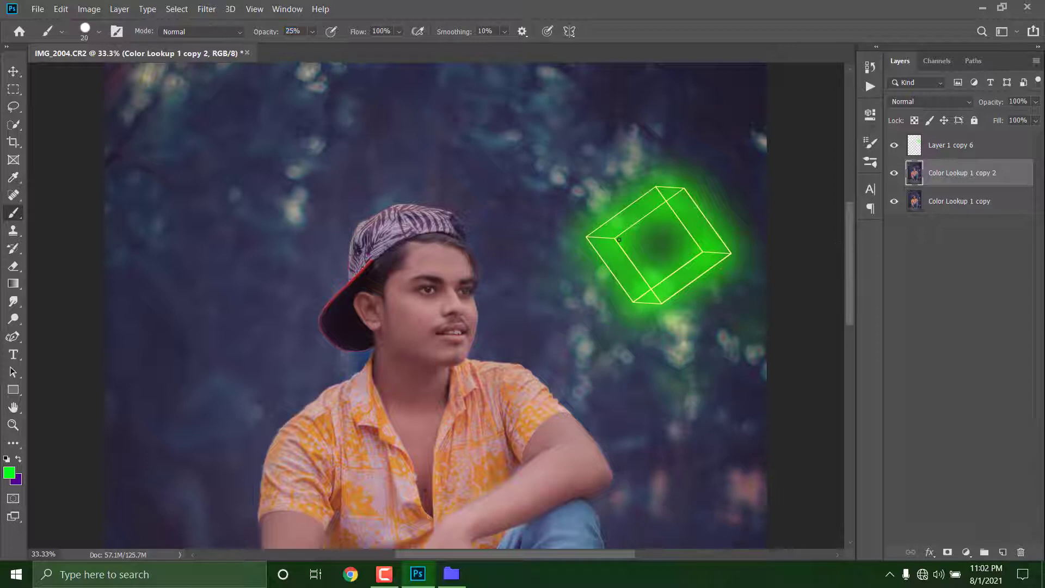
# Open the Camera Raw Filter on the upper portrait layer and draw a large radial filter over the background beside the head
pyautogui.hotkey('ctrl', '-')
pyautogui.hotkey('ctrl', '-')
pyautogui.hotkey('ctrl', '-')
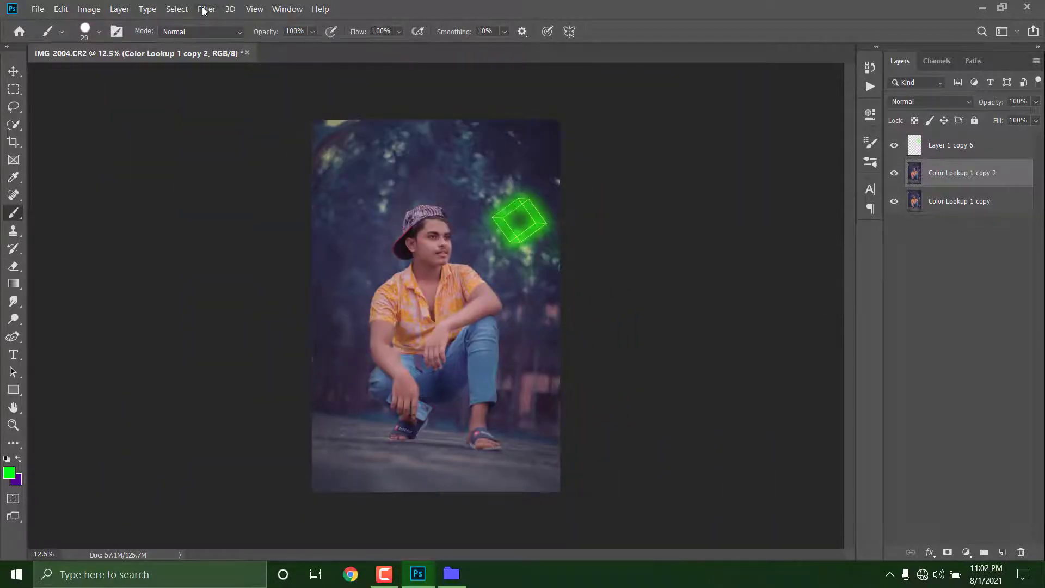
pyautogui.click(203, 10)
pyautogui.click(240, 82)
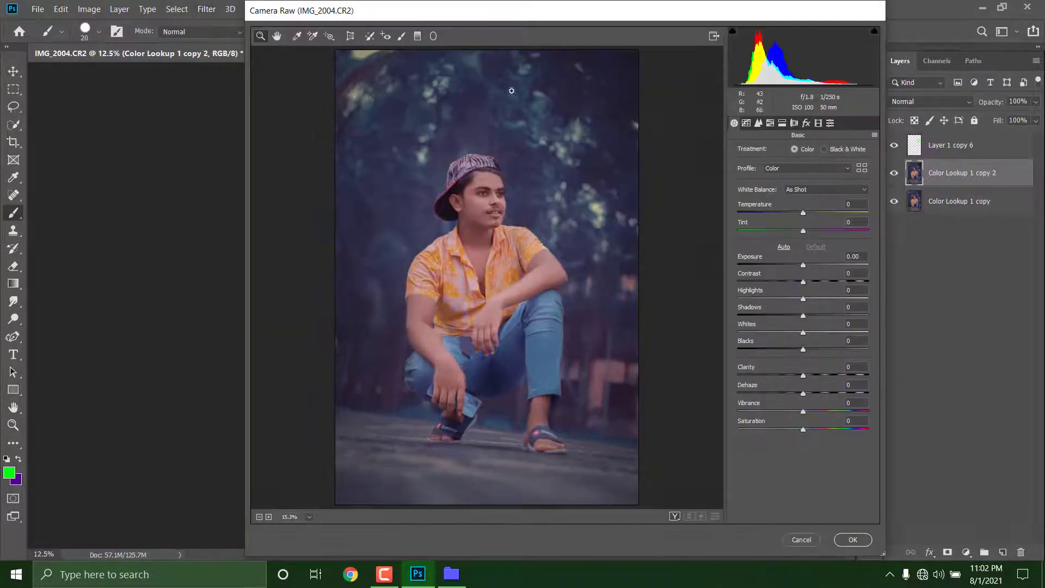
pyautogui.click(433, 36)
pyautogui.moveTo(628, 184); pyautogui.dragTo(708, 262)
pyautogui.moveTo(563, 143)
pyautogui.mouseDown()
pyautogui.moveTo(568, 166)
pyautogui.moveTo(566, 157)
pyautogui.mouseUp()
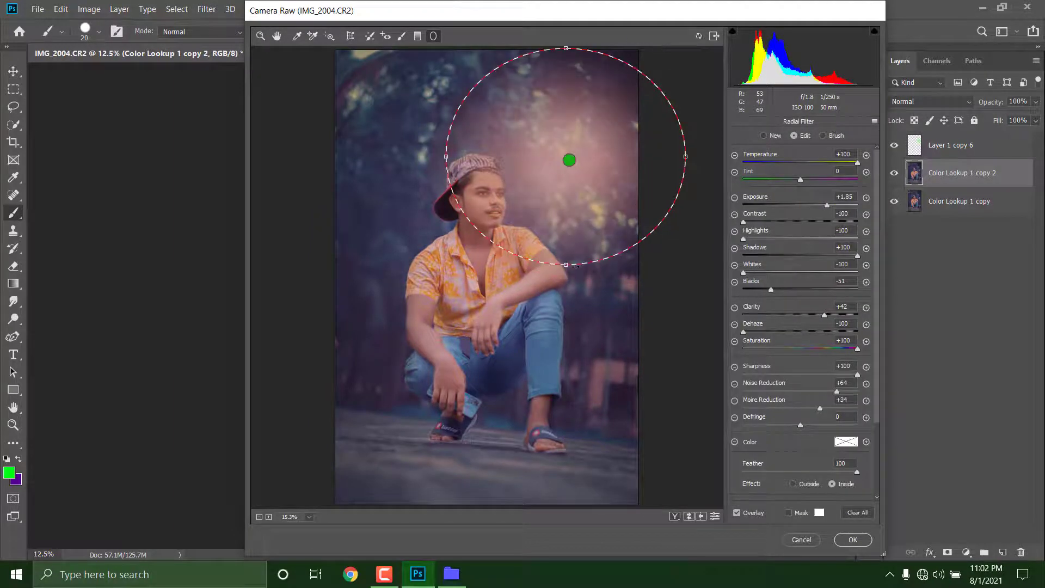
pyautogui.moveTo(566, 266); pyautogui.dragTo(587, 272)
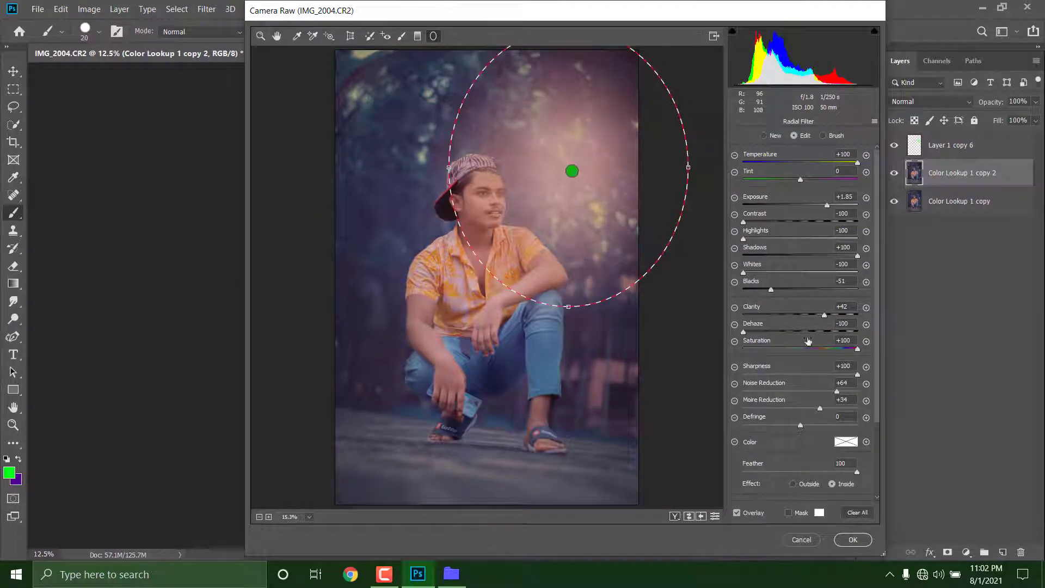
# Set the radial filter's tint color to green with hue 119 and saturation 100
pyautogui.click(848, 443)
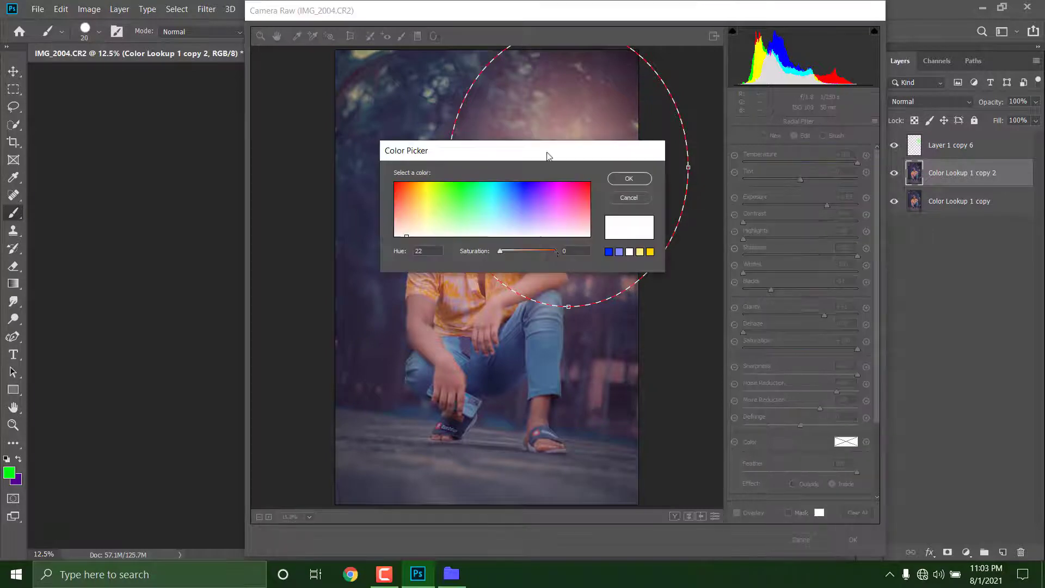
pyautogui.moveTo(547, 155); pyautogui.dragTo(797, 180)
pyautogui.moveTo(709, 217)
pyautogui.mouseDown()
pyautogui.moveTo(706, 186)
pyautogui.moveTo(706, 212)
pyautogui.moveTo(697, 206)
pyautogui.mouseUp()
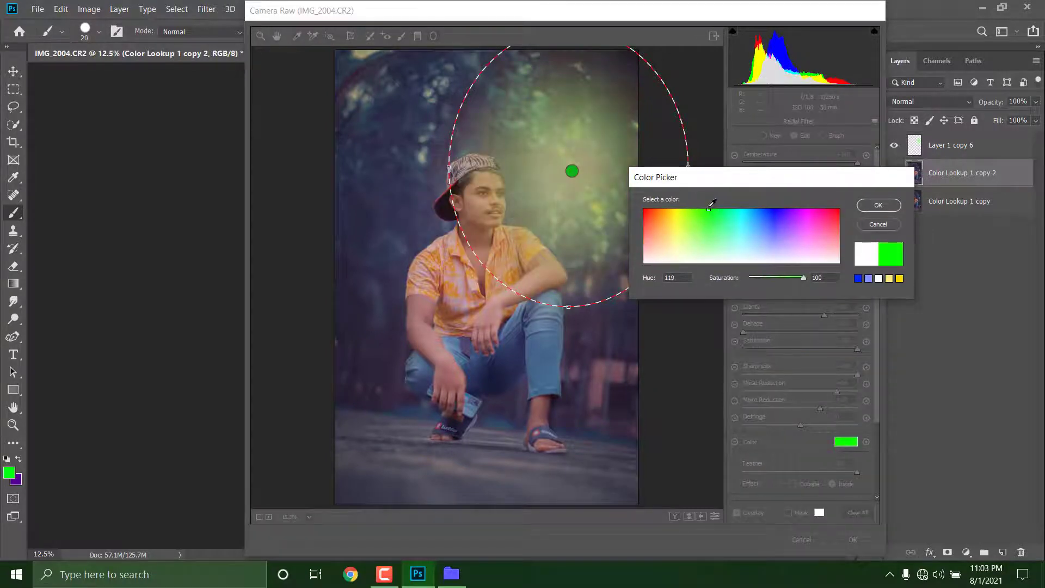
pyautogui.press('Return')
# Set the radial filter's Temperature to about -79, Tint -100, Exposure +1.15, Blacks -62 and Dehaze -12, and apply the Camera Raw Filter
pyautogui.moveTo(800, 180); pyautogui.dragTo(761, 181)
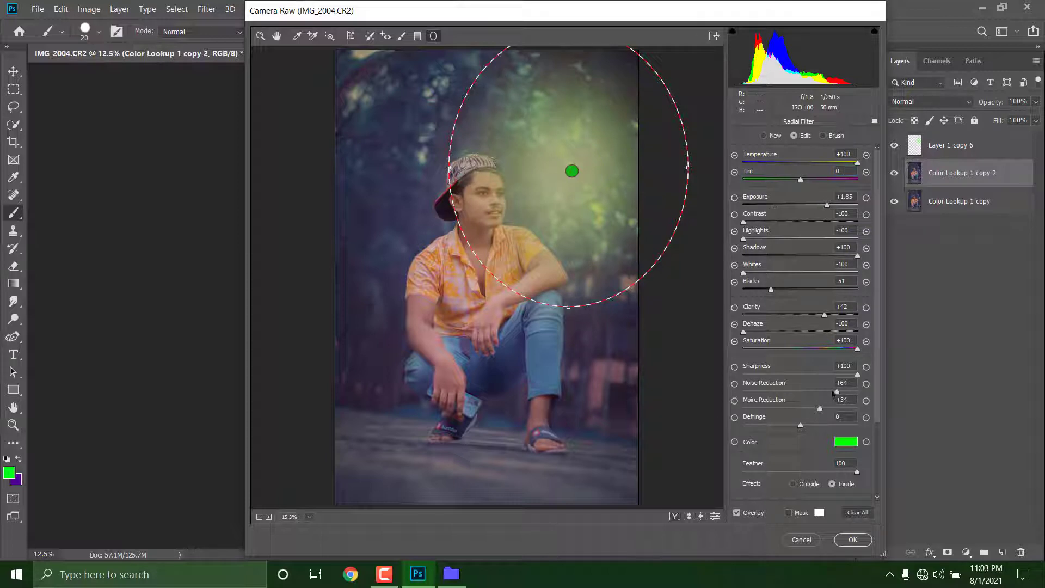
pyautogui.moveTo(821, 334); pyautogui.dragTo(795, 331)
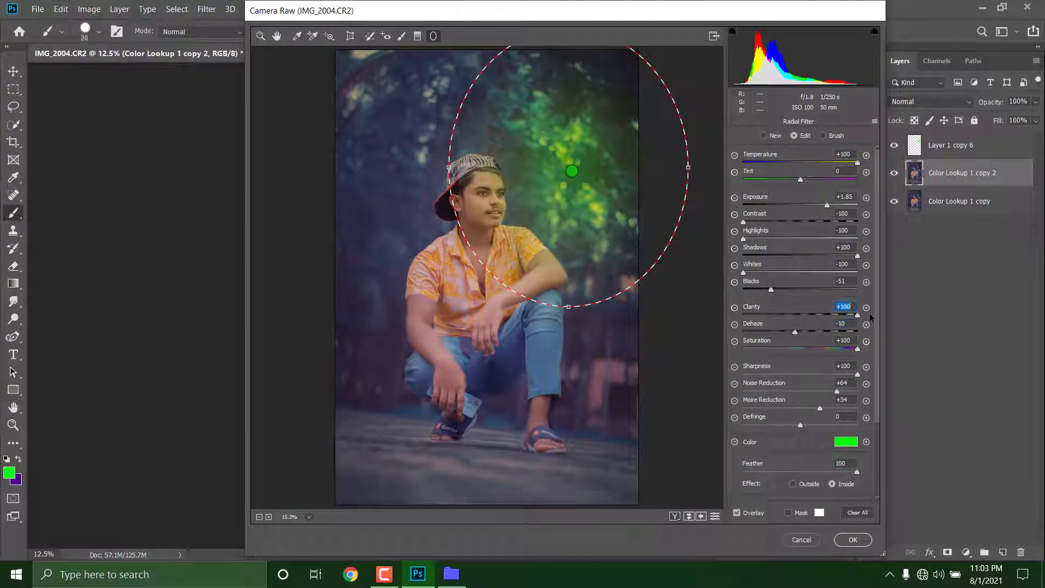
pyautogui.moveTo(743, 315); pyautogui.dragTo(882, 316)
pyautogui.moveTo(794, 331)
pyautogui.mouseDown()
pyautogui.moveTo(775, 329)
pyautogui.moveTo(795, 330)
pyautogui.mouseUp()
pyautogui.click(807, 289)
pyautogui.moveTo(807, 289); pyautogui.dragTo(766, 290)
pyautogui.moveTo(828, 206); pyautogui.dragTo(743, 179)
pyautogui.moveTo(858, 162); pyautogui.dragTo(755, 162)
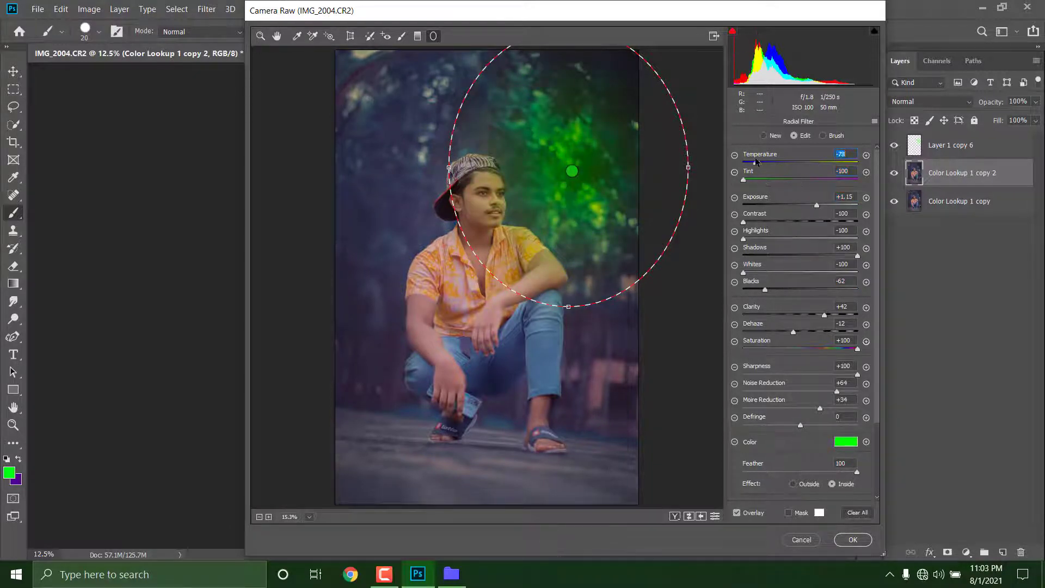
pyautogui.click(853, 539)
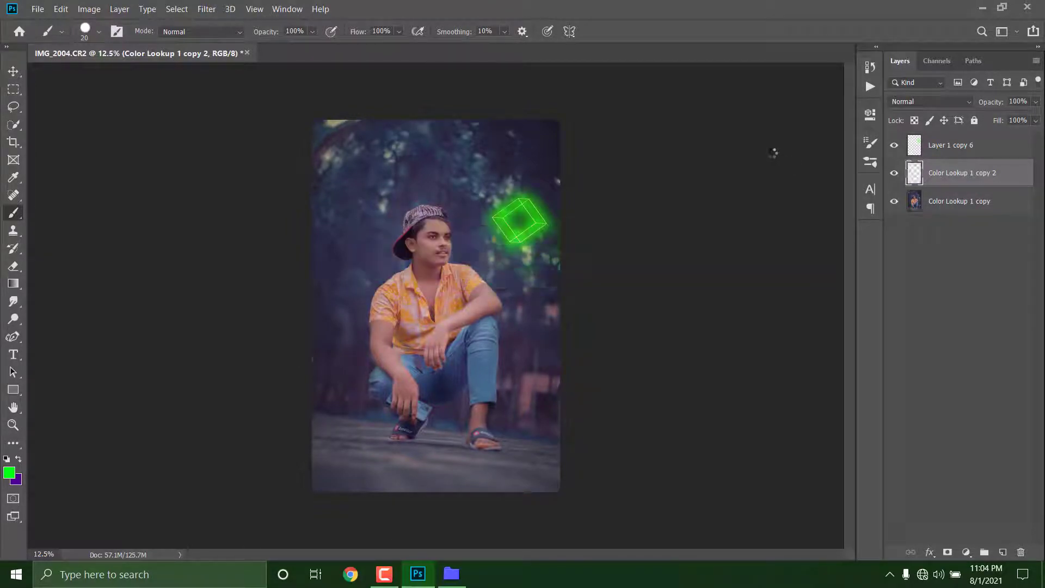
# Lower the green-lit portrait layer's opacity to 82% and compare the image with the cube layer hidden and shown
pyautogui.moveTo(988, 103); pyautogui.dragTo(963, 136)
pyautogui.moveTo(1002, 104); pyautogui.dragTo(985, 103)
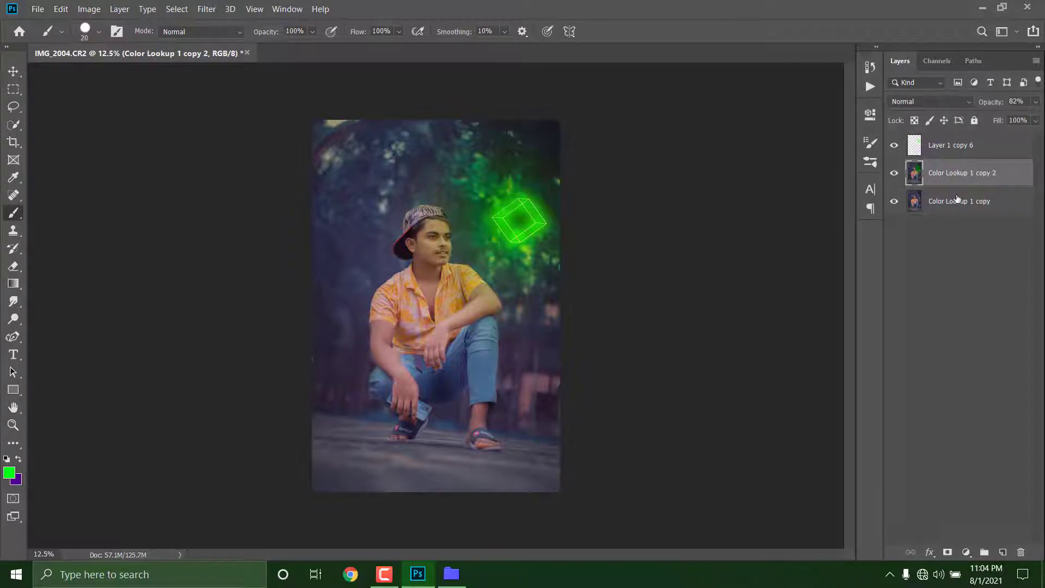
pyautogui.click(895, 146)
pyautogui.click(895, 146)
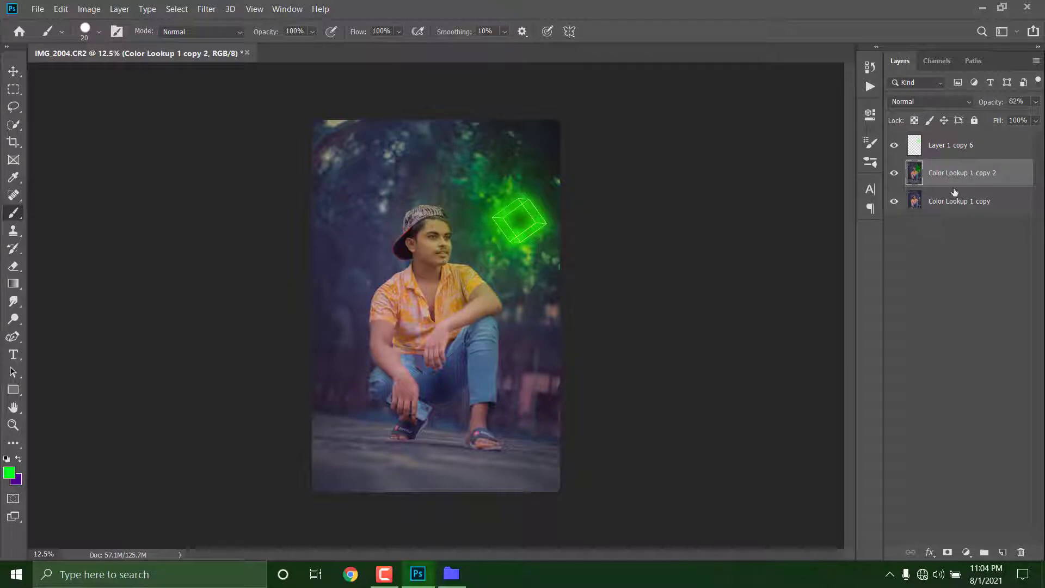
# Merge the green-lit portrait layer down, duplicate the merged layer, and open the Camera Raw Filter on the copy
pyautogui.hotkey('ctrl', 'e')
pyautogui.hotkey('ctrl', 'j')
pyautogui.click(207, 9)
pyautogui.click(234, 85)
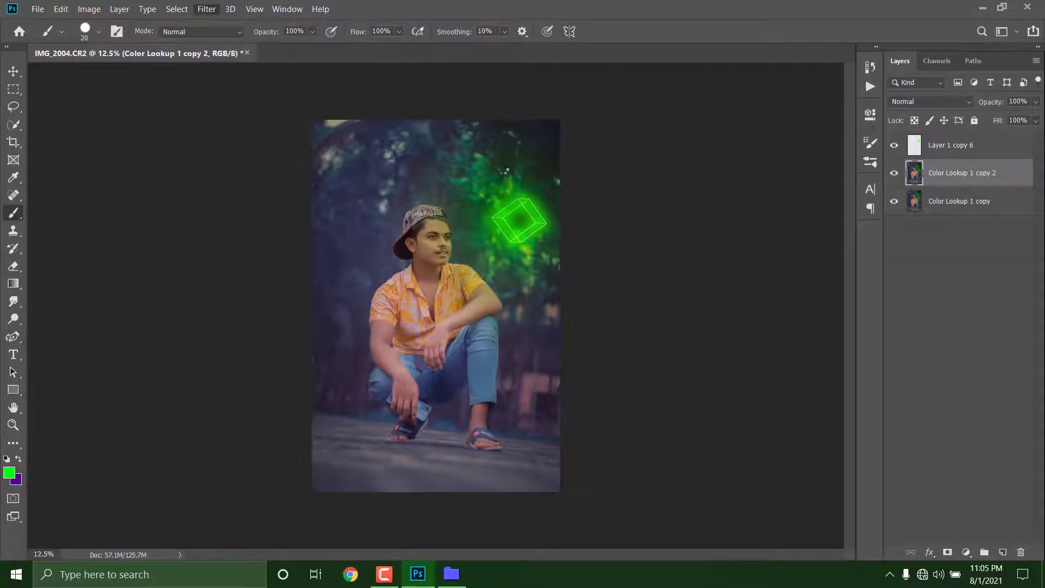
# Apply a large green radial filter with Temperature +100 and Tint -100 over the legs, lower background and ground, and lower the layer's opacity to 77%
pyautogui.click(433, 36)
pyautogui.moveTo(629, 263)
pyautogui.mouseDown()
pyautogui.moveTo(644, 315)
pyautogui.moveTo(749, 431)
pyautogui.mouseUp()
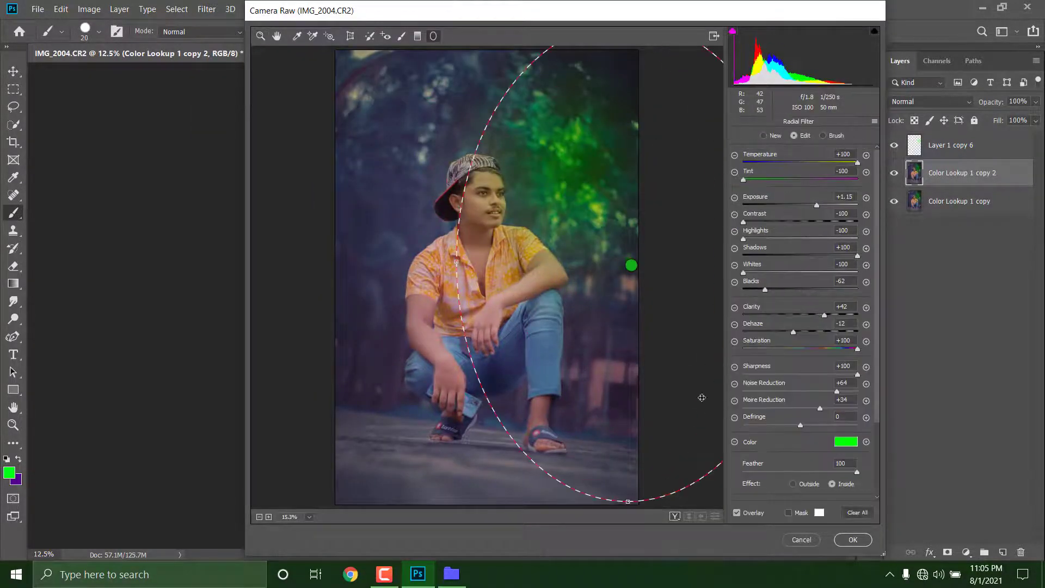
pyautogui.moveTo(643, 343); pyautogui.dragTo(677, 472)
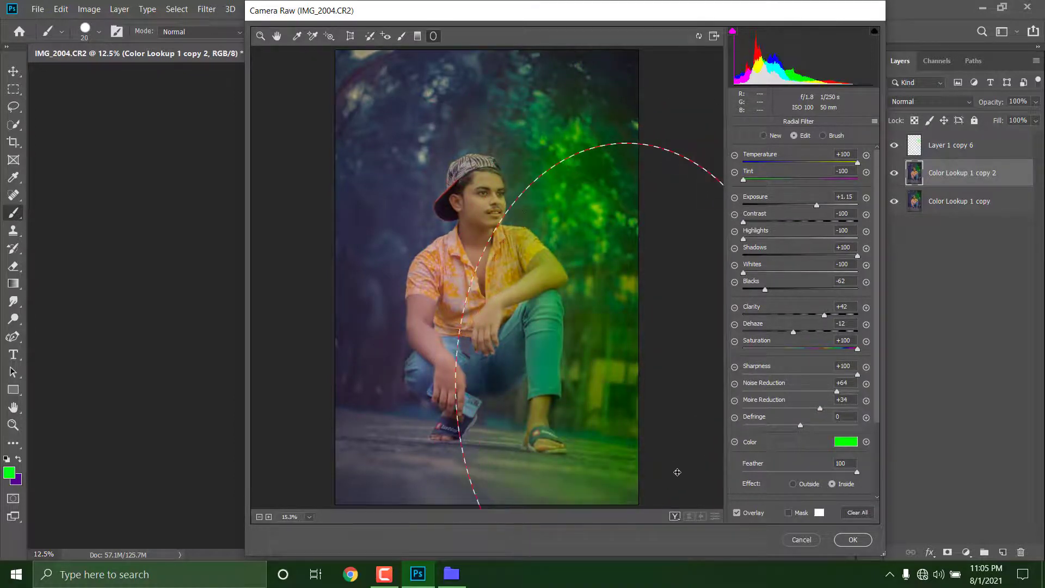
pyautogui.click(853, 539)
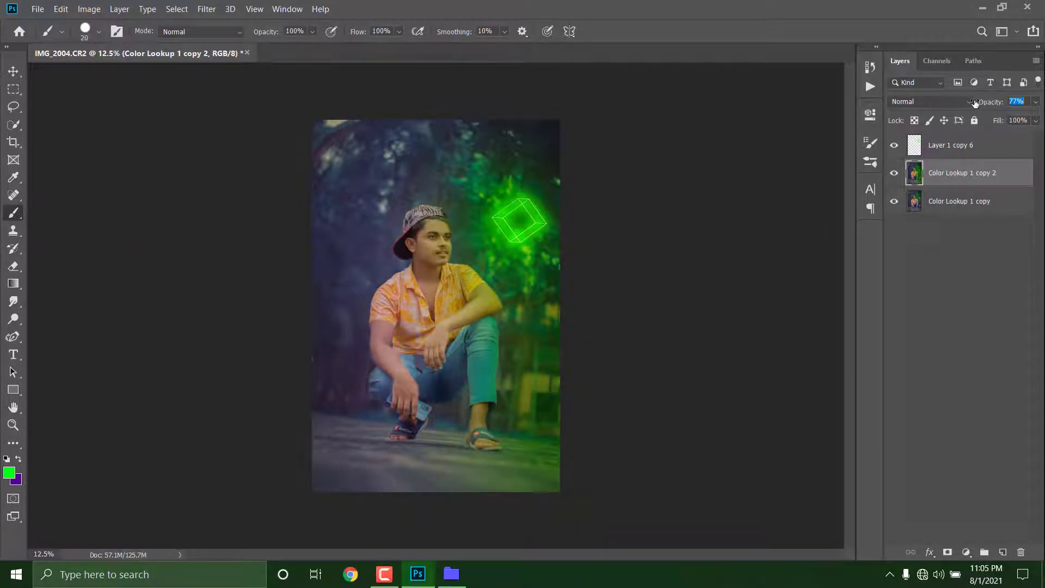
# Soften the green light over the ground, background and subject with a soft 1600 px Eraser at 38% and 7% opacity
pyautogui.click(13, 266)
pyautogui.moveTo(211, 32); pyautogui.dragTo(160, 32)
pyautogui.click(98, 32)
pyautogui.click(75, 107)
pyautogui.moveTo(522, 362)
pyautogui.mouseDown()
pyautogui.moveTo(558, 374)
pyautogui.moveTo(532, 384)
pyautogui.moveTo(492, 375)
pyautogui.mouseUp()
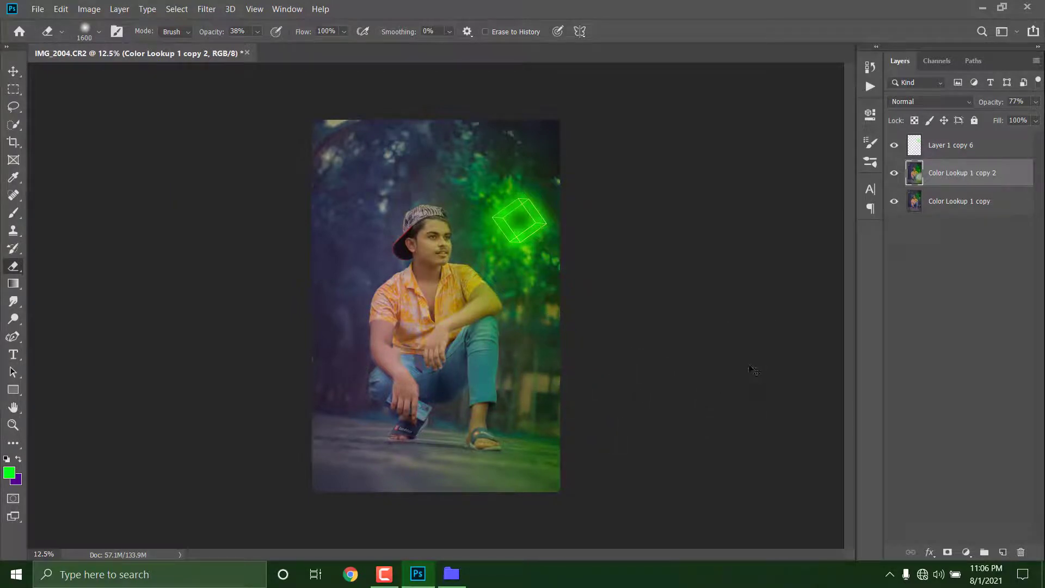
pyautogui.moveTo(193, 34); pyautogui.dragTo(189, 34)
pyautogui.moveTo(557, 333)
pyautogui.mouseDown()
pyautogui.moveTo(552, 394)
pyautogui.moveTo(567, 336)
pyautogui.moveTo(572, 399)
pyautogui.mouseUp()
pyautogui.moveTo(446, 310)
pyautogui.mouseDown()
pyautogui.moveTo(471, 297)
pyautogui.moveTo(438, 289)
pyautogui.moveTo(422, 245)
pyautogui.mouseUp()
# Merge the green-lit copy down and add an empty layer above it in Soft Light blend mode
pyautogui.hotkey('ctrl', 'e')
pyautogui.click(1009, 555)
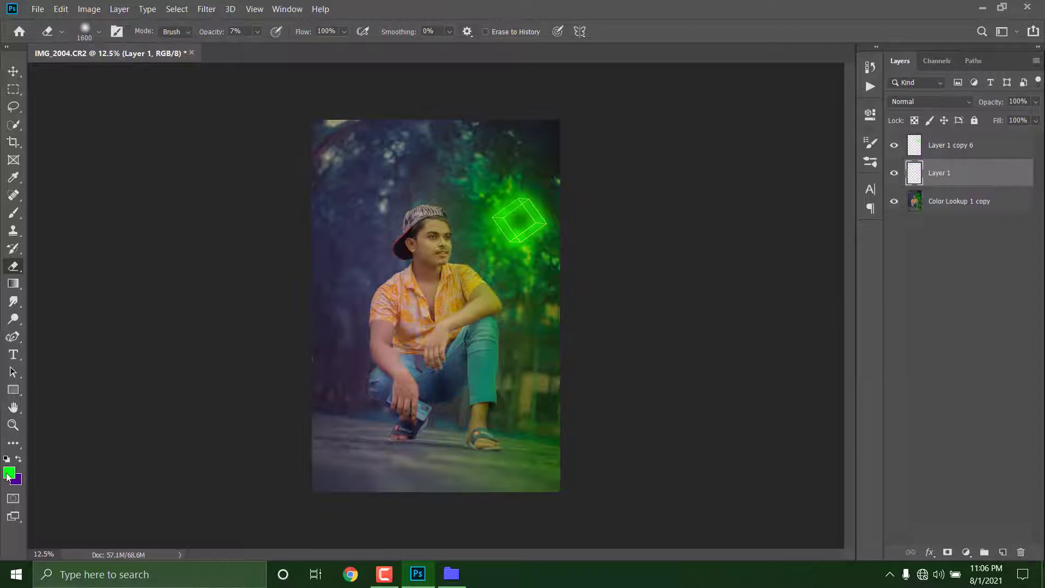
pyautogui.click(925, 102)
pyautogui.click(917, 279)
# Paint green light on the shaded sleeve and arm with a soft 300 px brush at 0% hardness and 29% opacity
pyautogui.hotkey('ctrl', '+')
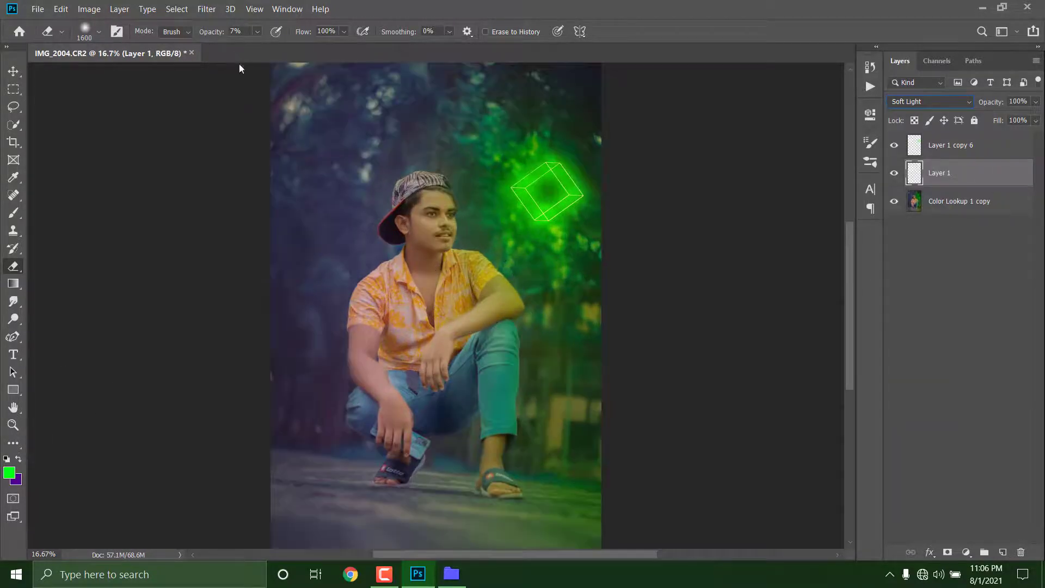
pyautogui.click(22, 214)
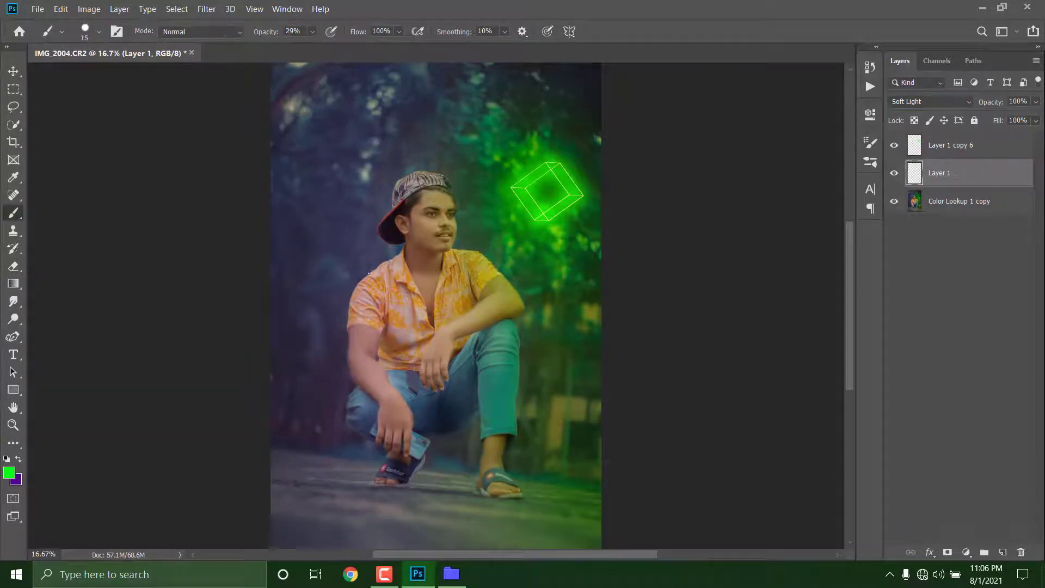
pyautogui.click(99, 32)
pyautogui.click(136, 76)
pyautogui.press(']')
pyautogui.click(537, 234)
pyautogui.click(99, 31)
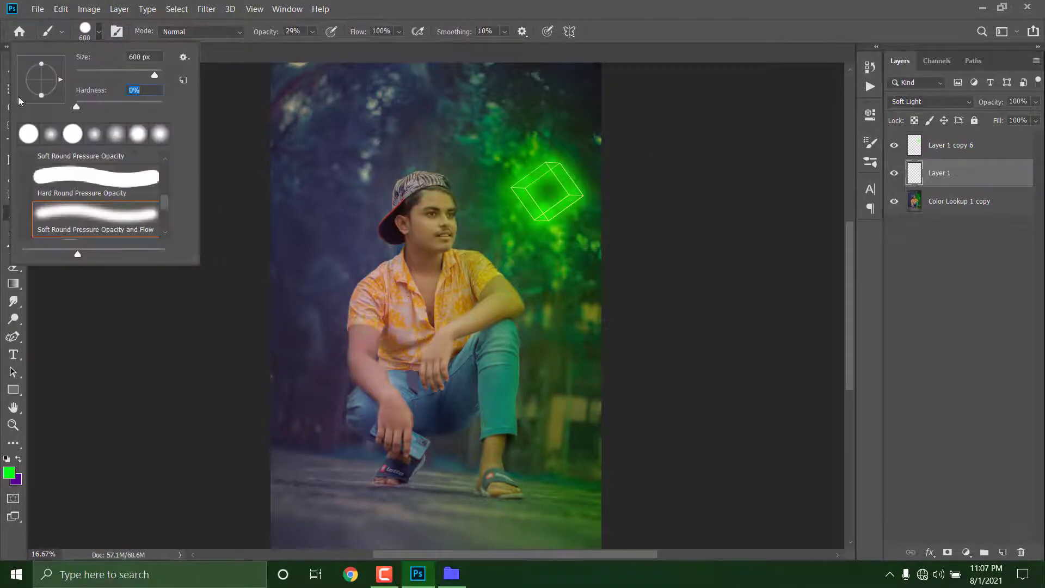
pyautogui.press('Return')
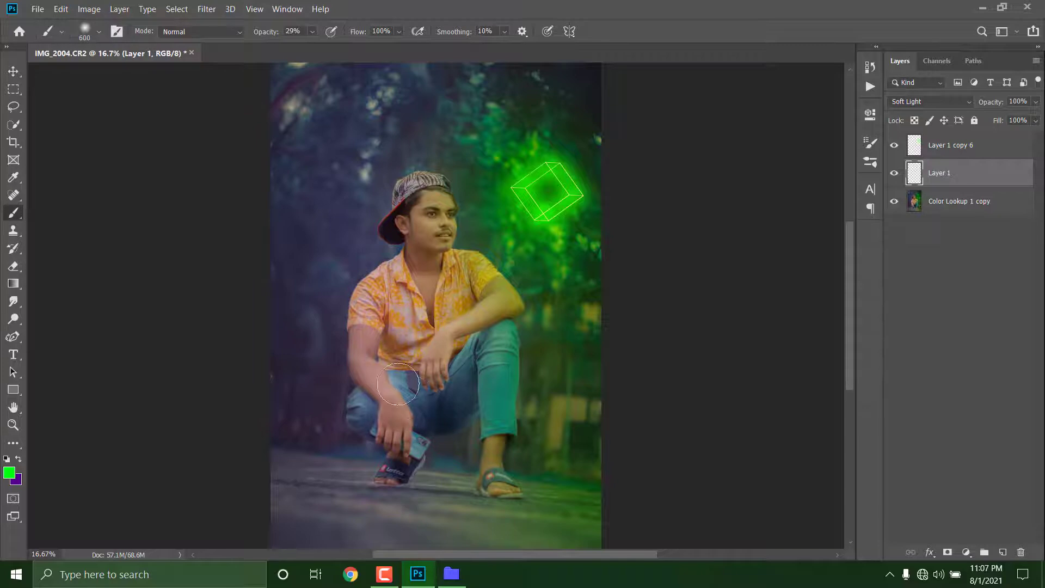
pyautogui.scroll(1, 398, 384)
pyautogui.press('[')
pyautogui.press('[')
pyautogui.press('[')
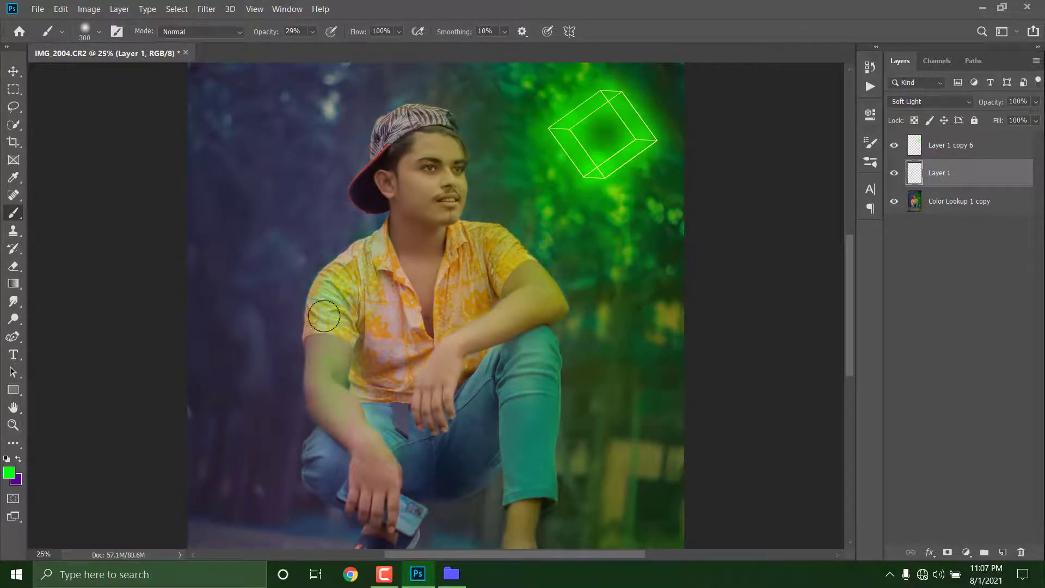
# Extend the green light onto the hand resting at the knee and blend it with a soft Eraser at up to 15% opacity
pyautogui.press('e')
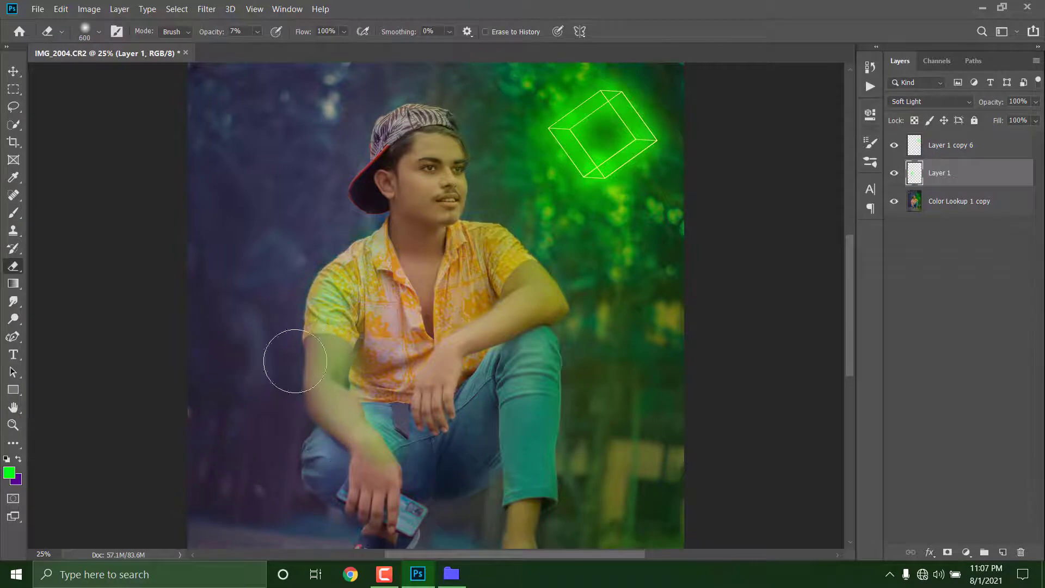
pyautogui.press('b')
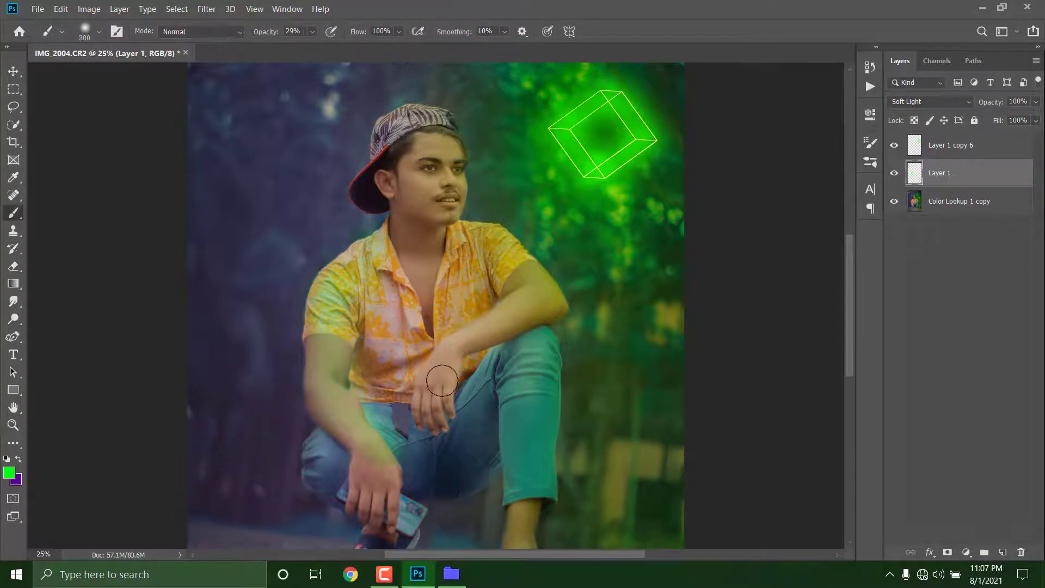
pyautogui.hotkey('ctrl', '+')
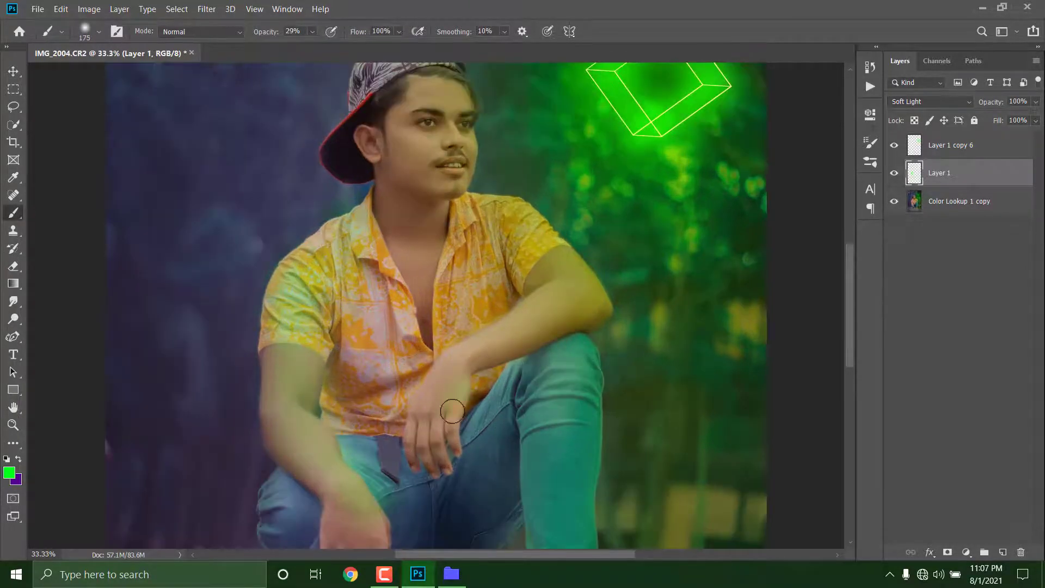
pyautogui.press('e')
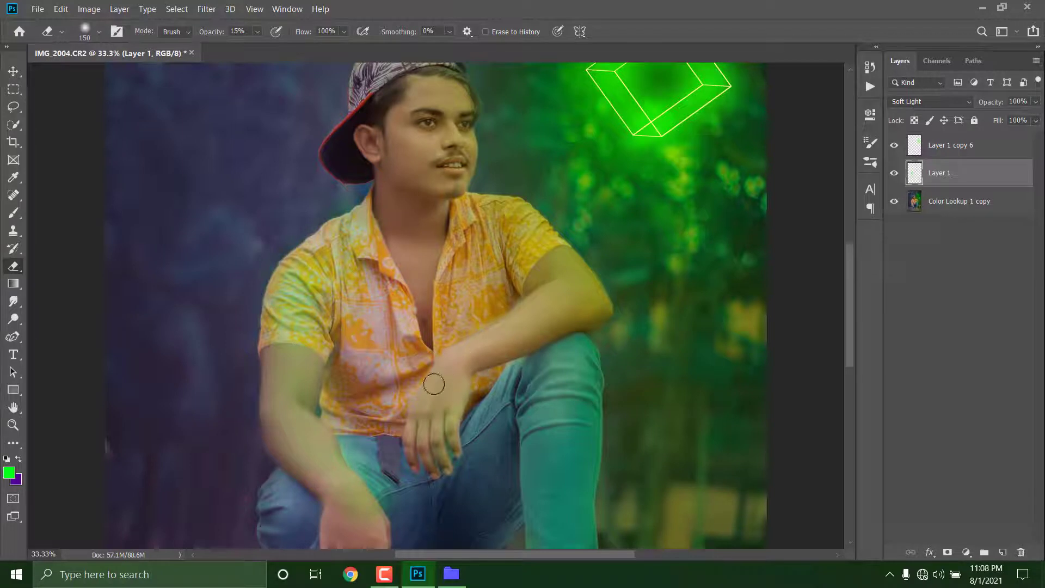
pyautogui.press('b')
pyautogui.click(17, 265)
pyautogui.hotkey('ctrl', '-')
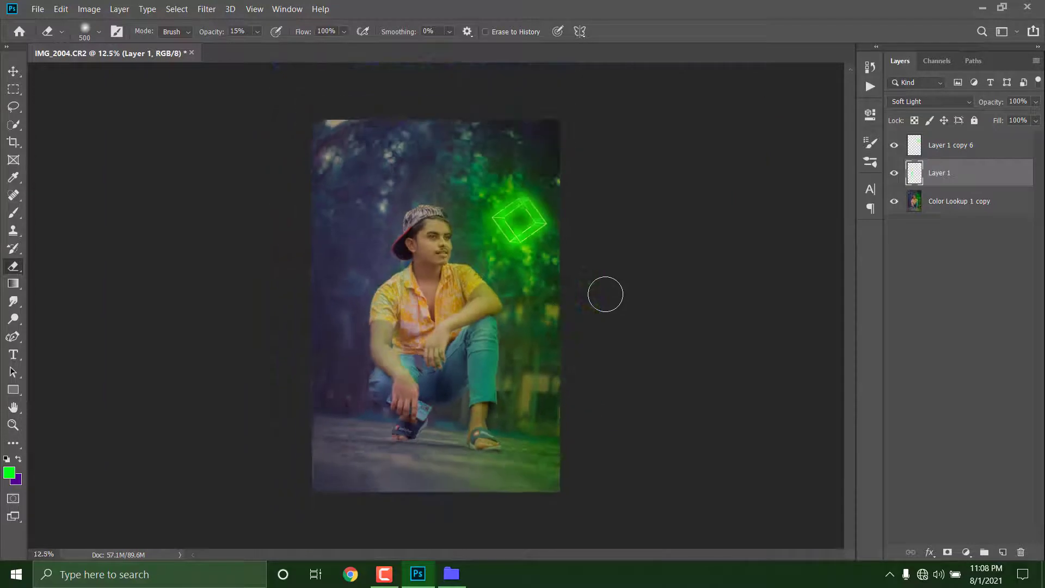
# Tint the cap with green light using a soft 500 px brush at 16% opacity
pyautogui.hotkey('ctrl', '-')
pyautogui.hotkey('ctrl', '+')
pyautogui.hotkey('ctrl', '-')
pyautogui.hotkey('ctrl', '+')
pyautogui.hotkey('ctrl', '+')
pyautogui.click(12, 214)
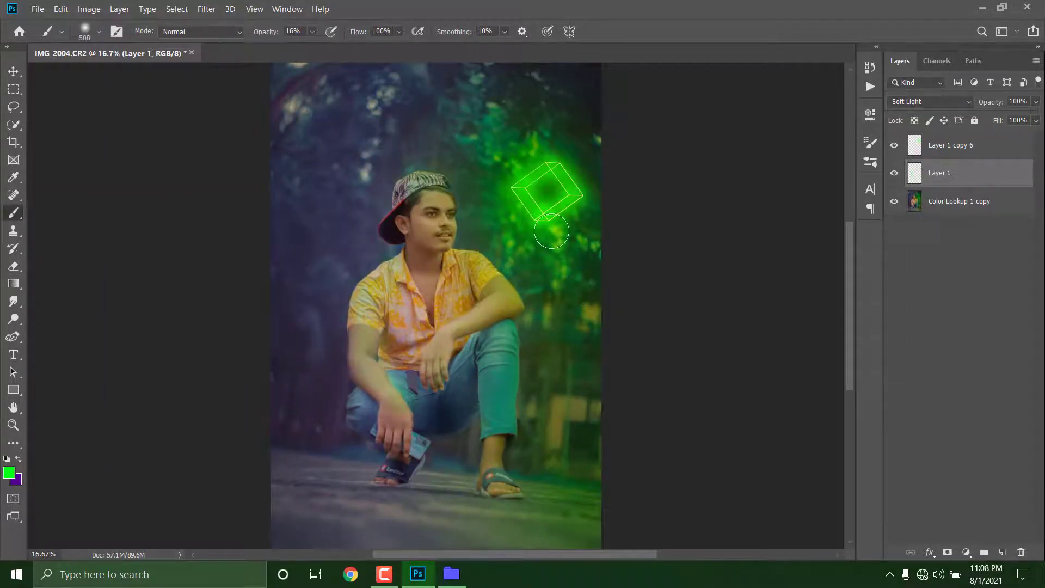
pyautogui.scroll(-2, 594, 359)
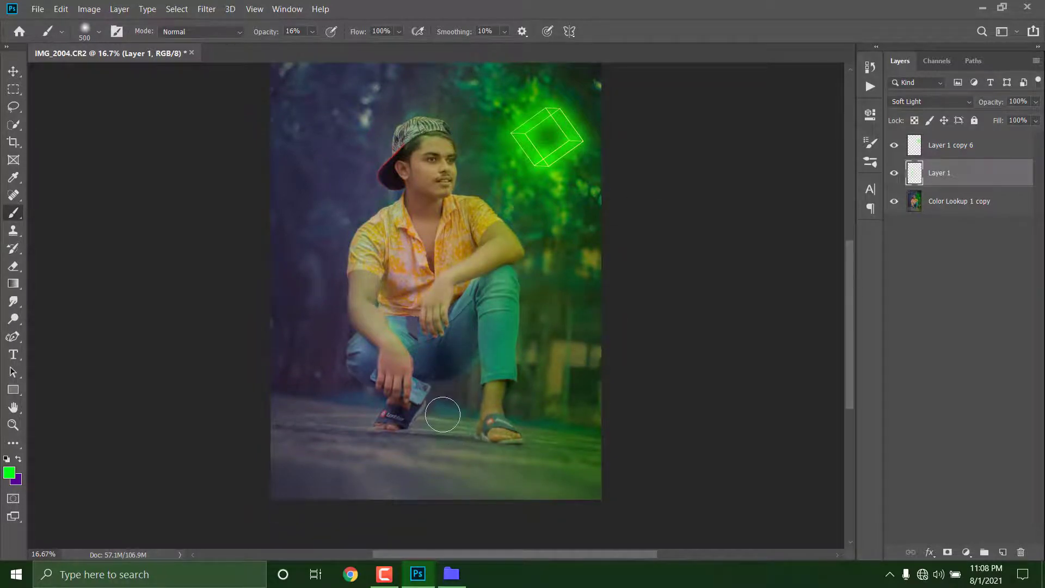
# Enlarge the soft brush to 2500 px and add a faint green glow over the ground and lower background
pyautogui.press(']')
pyautogui.press(']')
pyautogui.press(']')
pyautogui.press(']')
pyautogui.press(']')
pyautogui.press(']')
pyautogui.press(']')
pyautogui.press(']')
pyautogui.press(']')
pyautogui.press(']')
pyautogui.press(']')
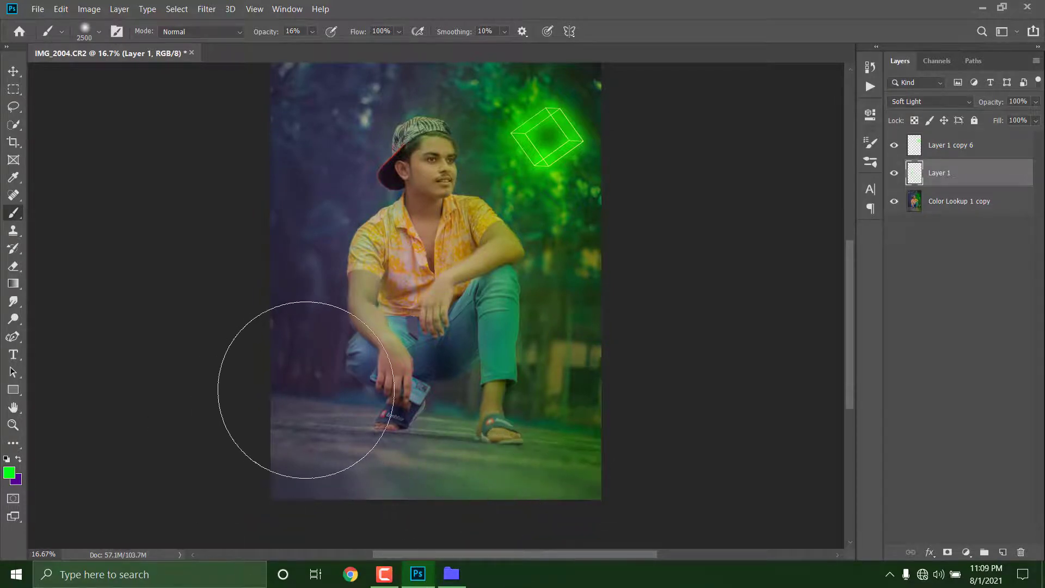
pyautogui.scroll(3, 314, 387)
pyautogui.hotkey('ctrl', '-')
pyautogui.hotkey('ctrl', '-')
pyautogui.hotkey('ctrl', '+')
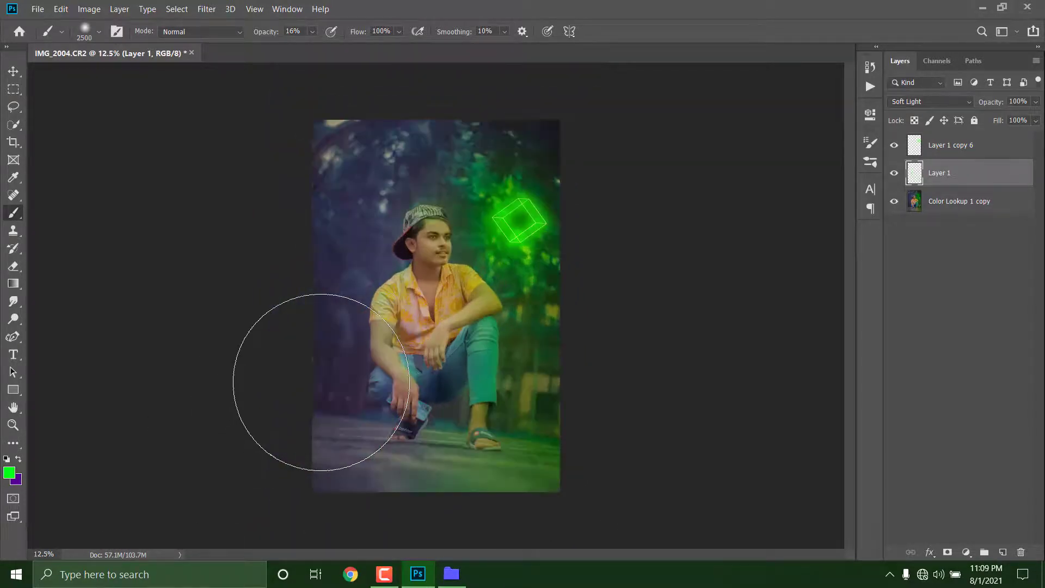
# Merge all layers into one and add a Curves adjustment with a midtone anchor and a slightly raised RGB black point
pyautogui.keyDown('ctrl'); pyautogui.click(952, 148); pyautogui.keyUp('ctrl')
pyautogui.hotkey('ctrl', 'shift', 'e')
pyautogui.click(967, 552)
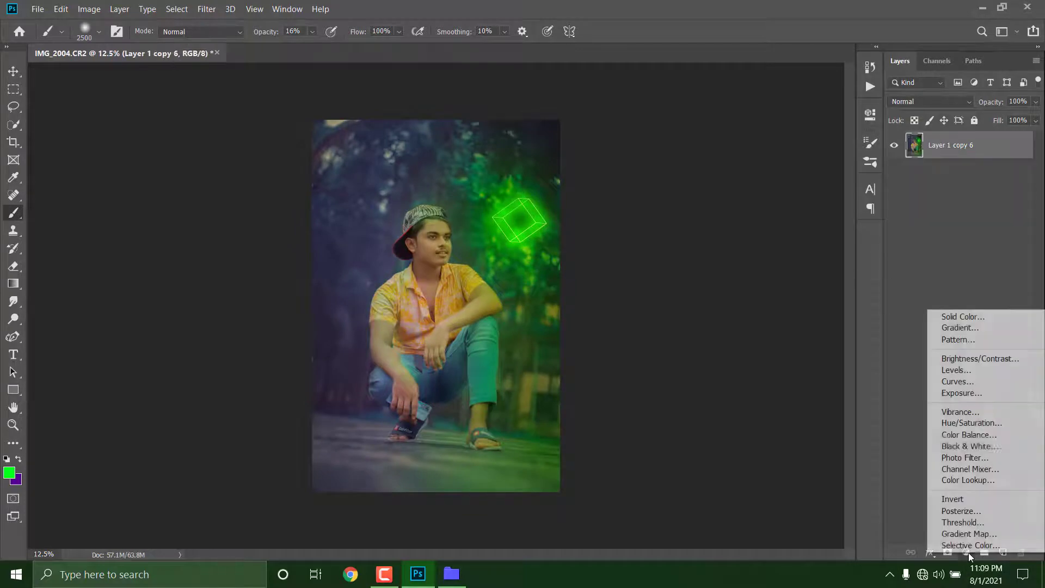
pyautogui.click(981, 378)
pyautogui.click(734, 285)
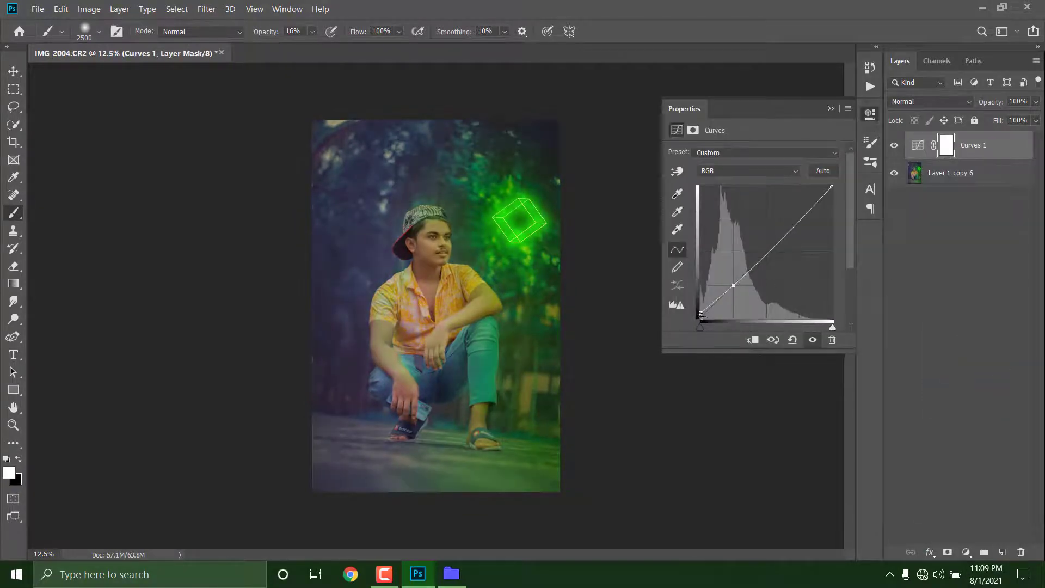
pyautogui.moveTo(701, 319); pyautogui.dragTo(700, 310)
# Raise the shadow end and lower the highlight end of the Blue curve, and merge the adjustment into the portrait
pyautogui.click(748, 171)
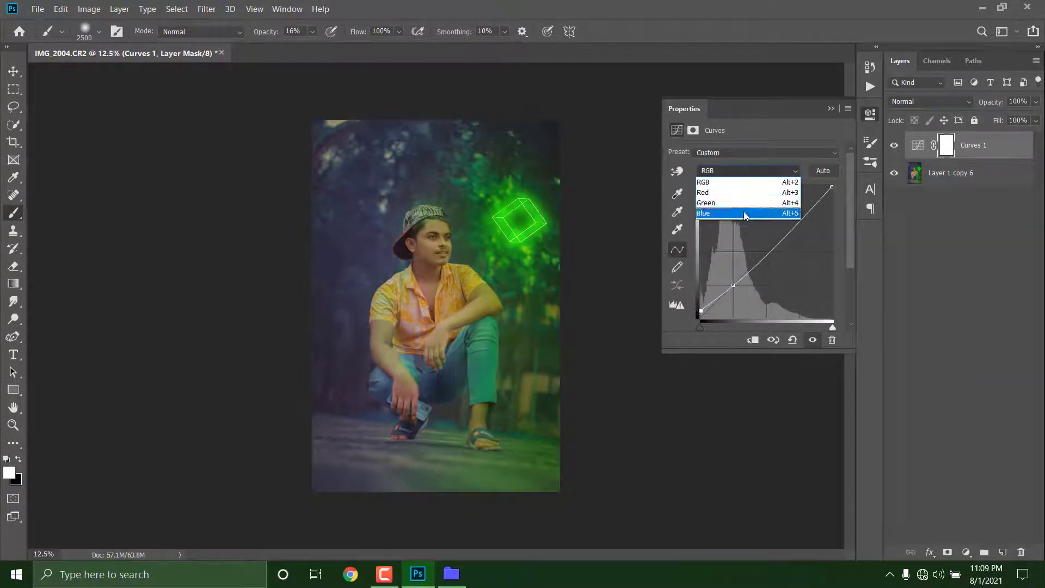
pyautogui.click(713, 203)
pyautogui.moveTo(832, 188); pyautogui.dragTo(838, 190)
pyautogui.moveTo(700, 318); pyautogui.dragTo(699, 309)
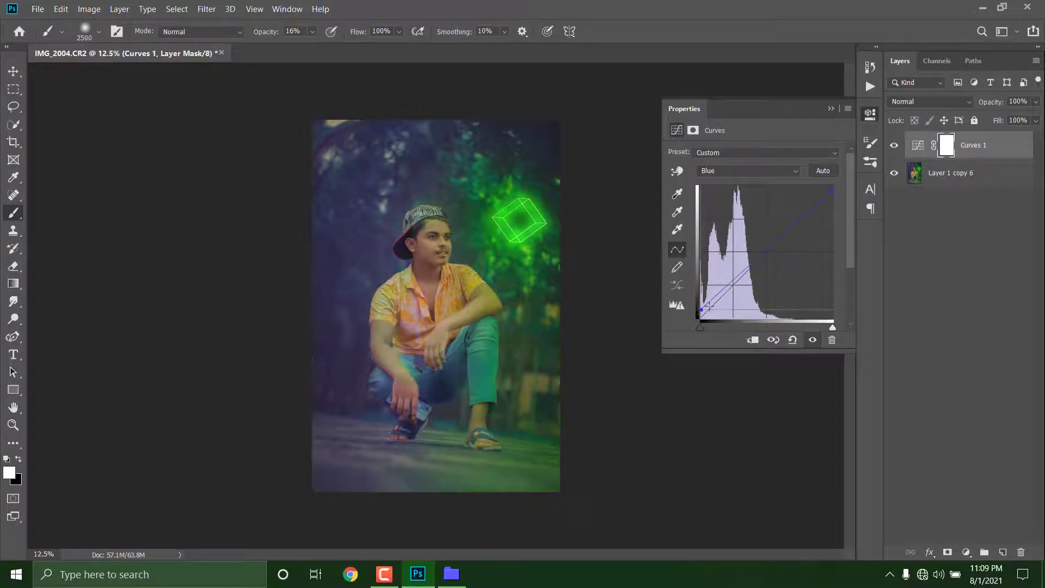
pyautogui.moveTo(833, 190); pyautogui.dragTo(846, 217)
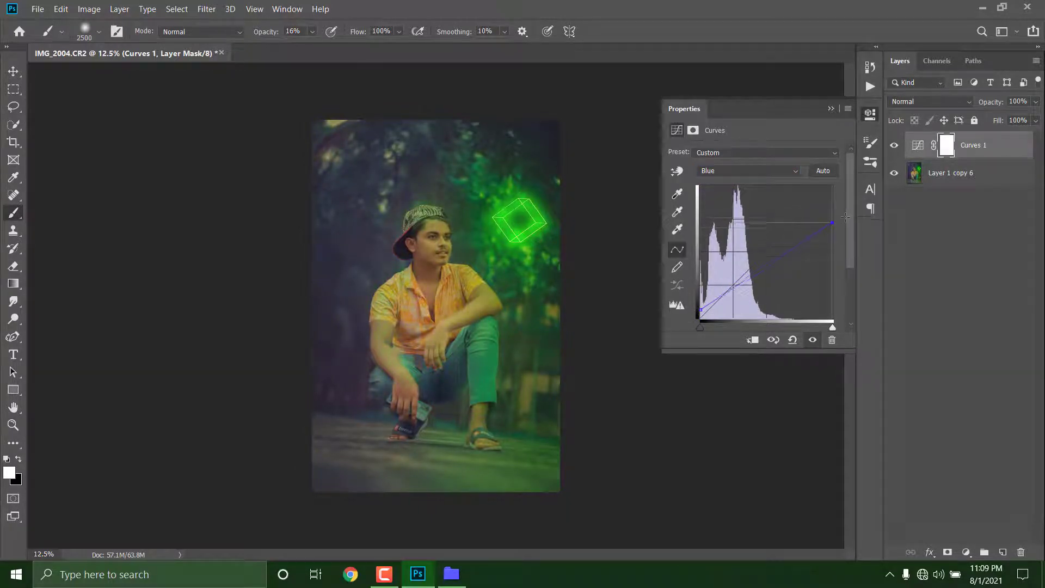
pyautogui.click(854, 129)
# Enlarge the canvas by a relative 0.08 inches to leave a thin margin around the portrait
pyautogui.click(88, 8)
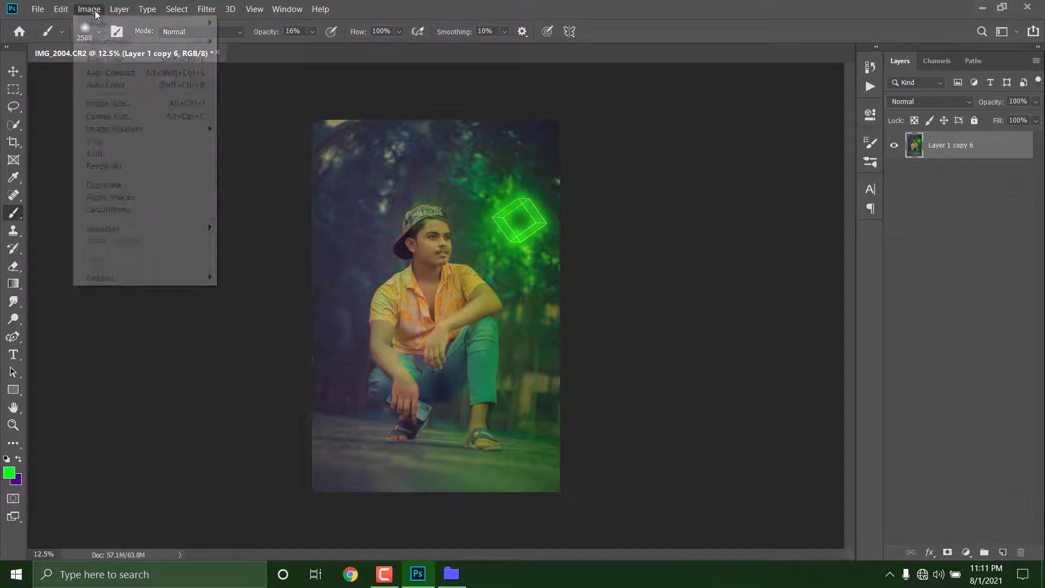
pyautogui.click(108, 114)
pyautogui.write('.0')
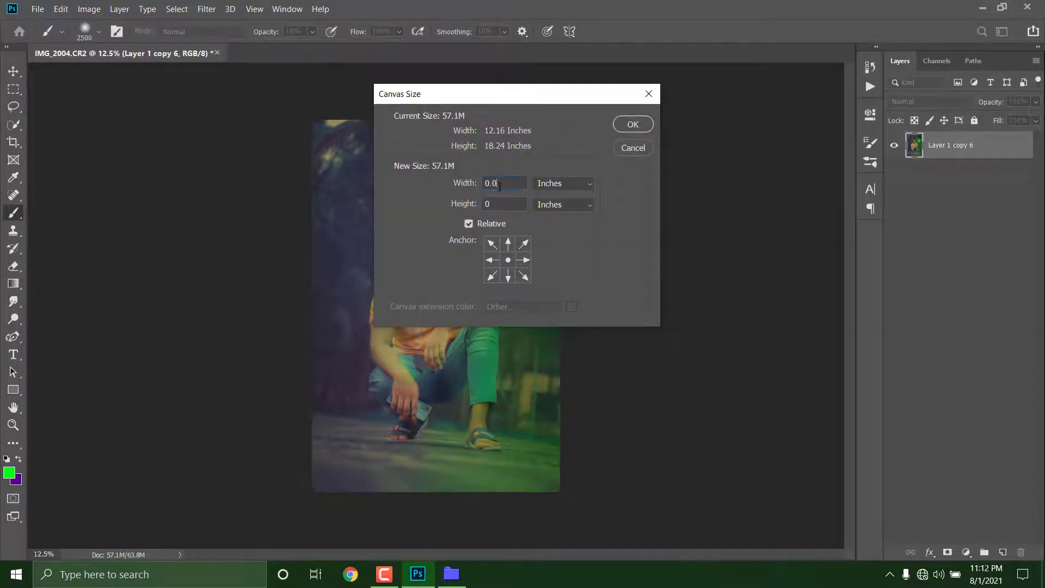
pyautogui.write('.08')
pyautogui.click(632, 124)
pyautogui.click(967, 553)
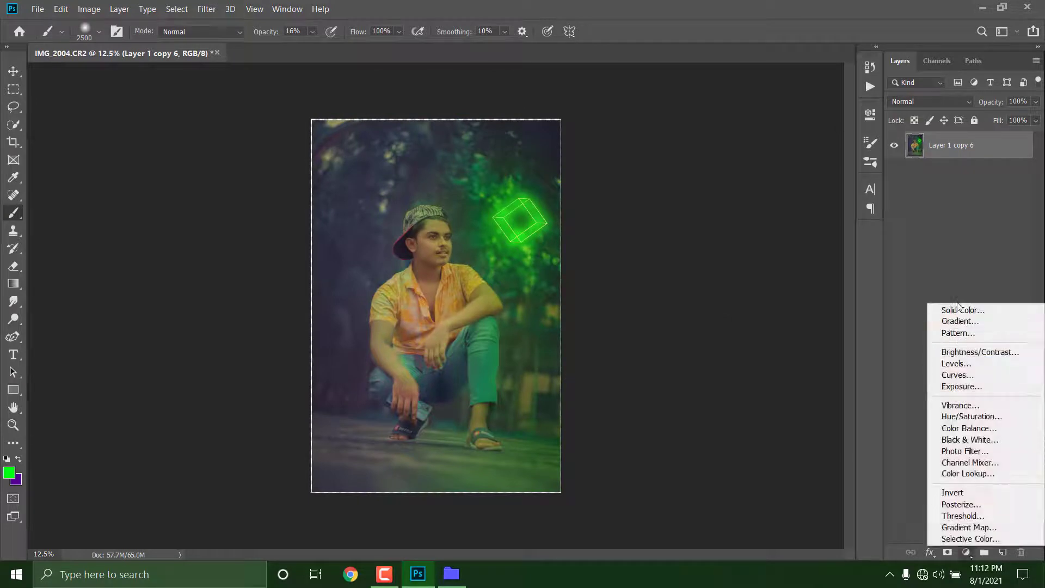
pyautogui.click(14, 142)
pyautogui.click(724, 31)
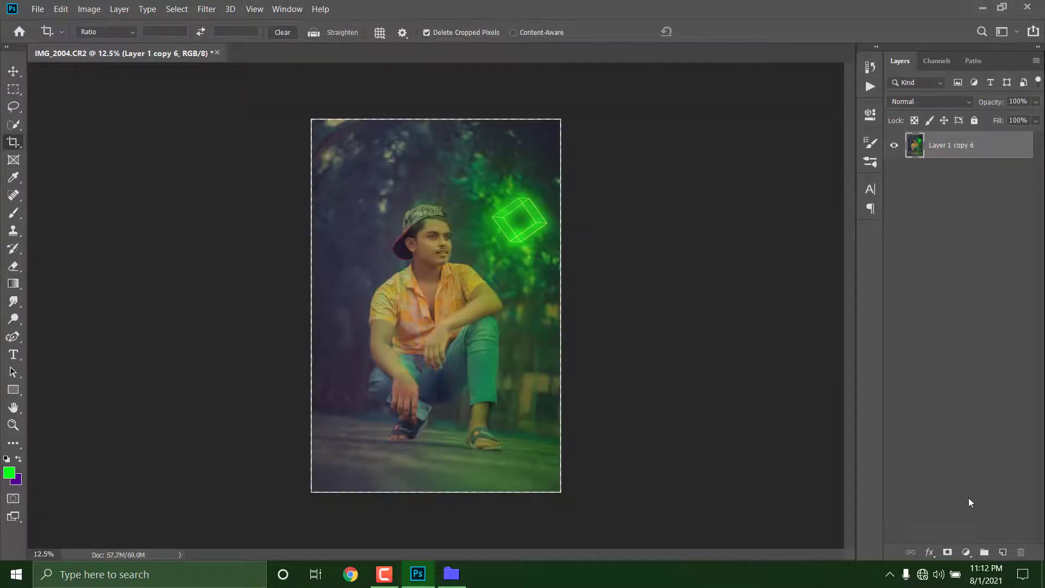
# Place a white Solid Color fill layer beneath the portrait as a border and merge the two layers
pyautogui.click(966, 552)
pyautogui.click(959, 307)
pyautogui.click(597, 296)
pyautogui.click(901, 289)
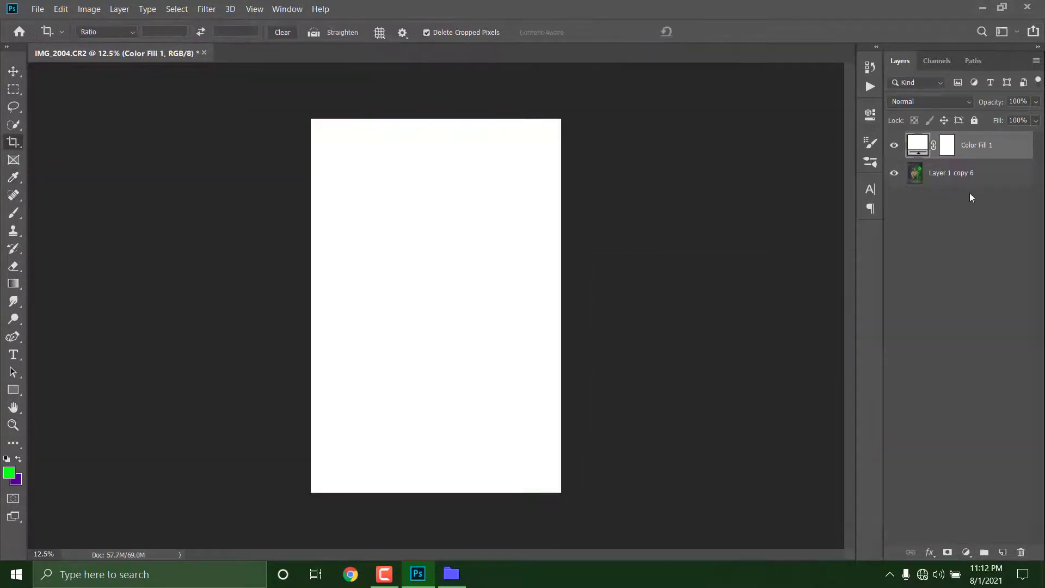
pyautogui.moveTo(971, 148); pyautogui.dragTo(972, 187)
pyautogui.keyDown('ctrl'); pyautogui.click(968, 142); pyautogui.keyUp('ctrl')
pyautogui.hotkey('ctrl', 'e')
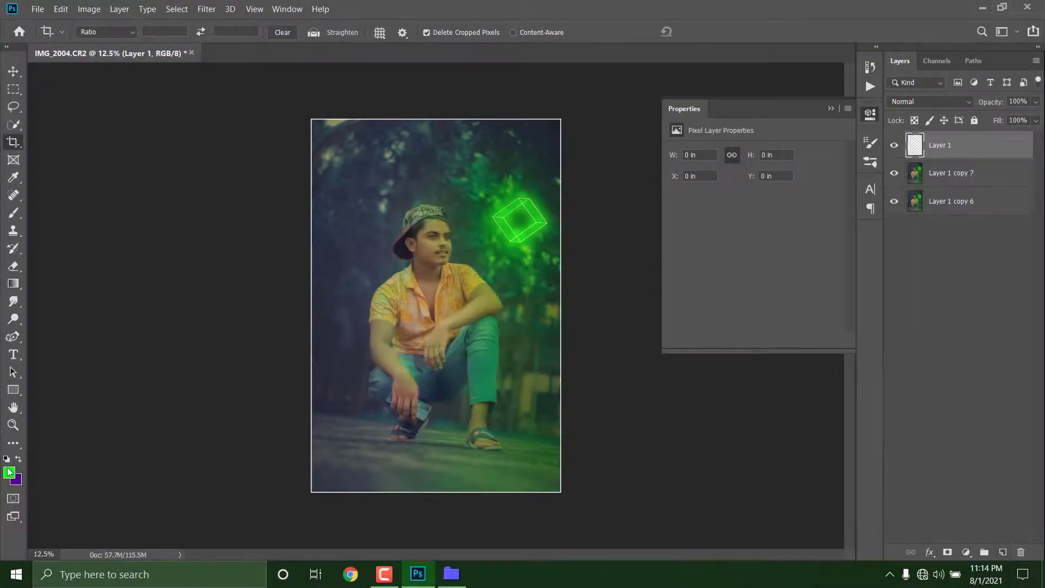
# Set the foreground color to pure red
pyautogui.click(9, 472)
pyautogui.click(782, 296)
pyautogui.click(905, 291)
# Reduce the soft brush to 15 px and paint red on the upper lip at 16% brush opacity on the empty top layer
pyautogui.press('b')
pyautogui.hotkey('ctrl', '+')
pyautogui.hotkey('ctrl', '+')
pyautogui.hotkey('ctrl', '+')
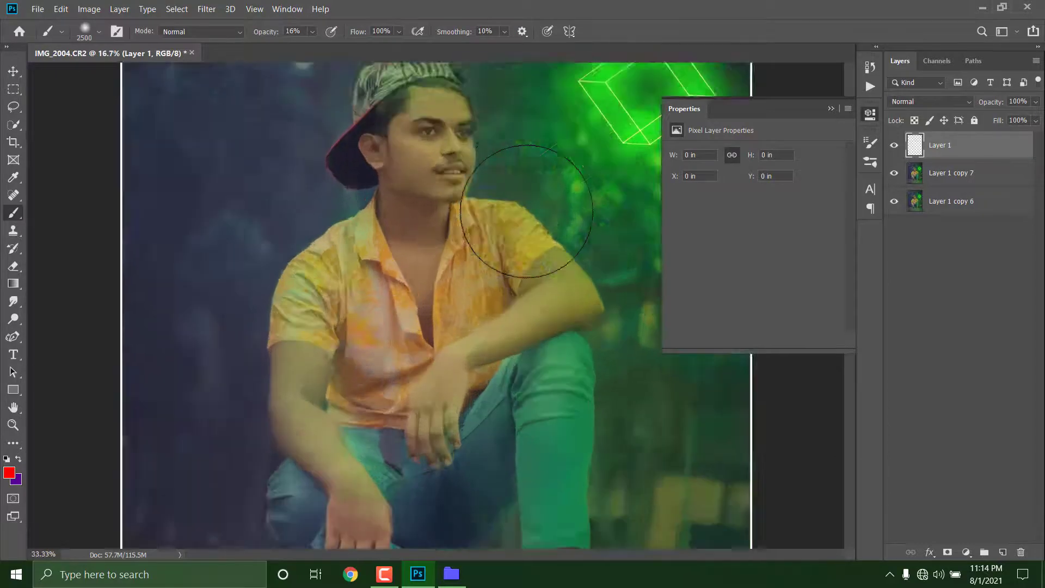
pyautogui.hotkey('ctrl', '+')
pyautogui.scroll(4, 552, 198)
pyautogui.press('[')
pyautogui.press('[')
pyautogui.press('[')
pyautogui.press('[')
pyautogui.press('[')
pyautogui.press('[')
pyautogui.press('[')
pyautogui.press('[')
pyautogui.press('[')
pyautogui.press('[')
pyautogui.press('[')
pyautogui.press('[')
pyautogui.press('[')
pyautogui.press('[')
pyautogui.press('[')
pyautogui.press('[')
pyautogui.press('[')
pyautogui.press('[')
pyautogui.press('[')
pyautogui.press('[')
pyautogui.hotkey('ctrl', '+')
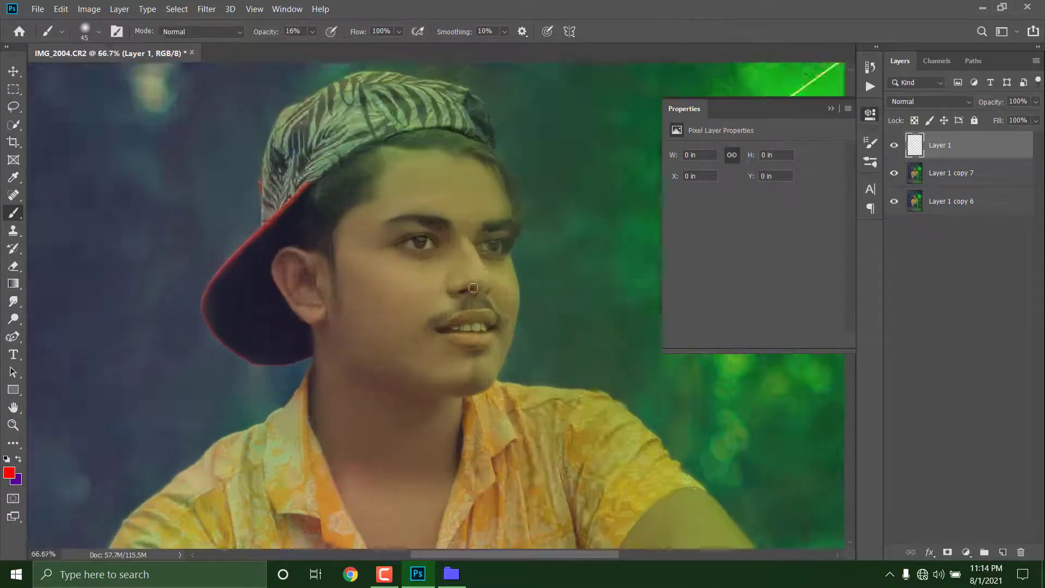
pyautogui.hotkey('ctrl', '+')
pyautogui.hotkey('ctrl', '+')
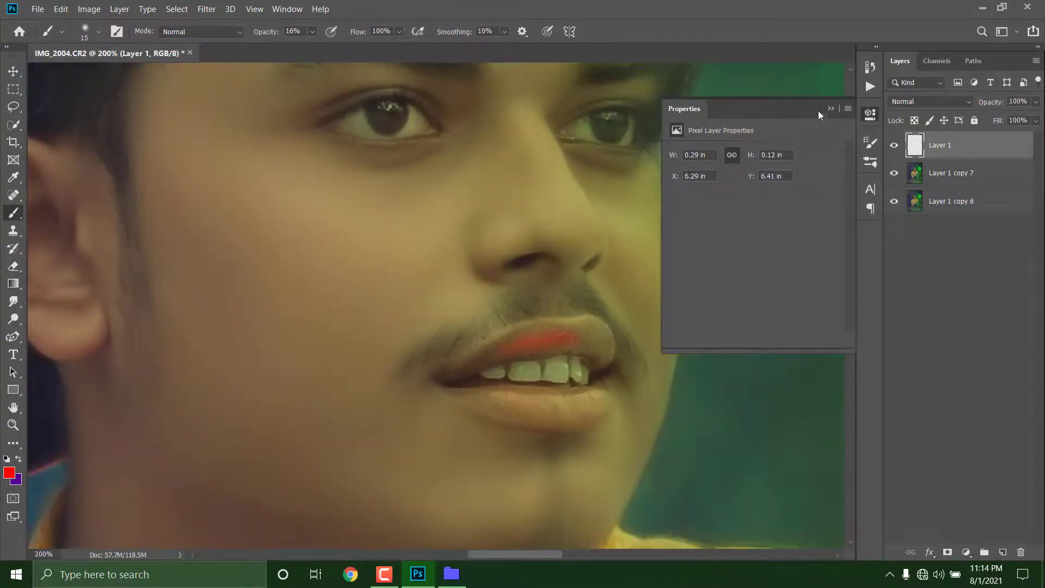
# Paint the lips red at 100% brush opacity on the lip layer and reduce that layer's opacity to 7%
pyautogui.click(831, 109)
pyautogui.moveTo(989, 103); pyautogui.dragTo(946, 109)
pyautogui.moveTo(568, 340); pyautogui.dragTo(592, 340)
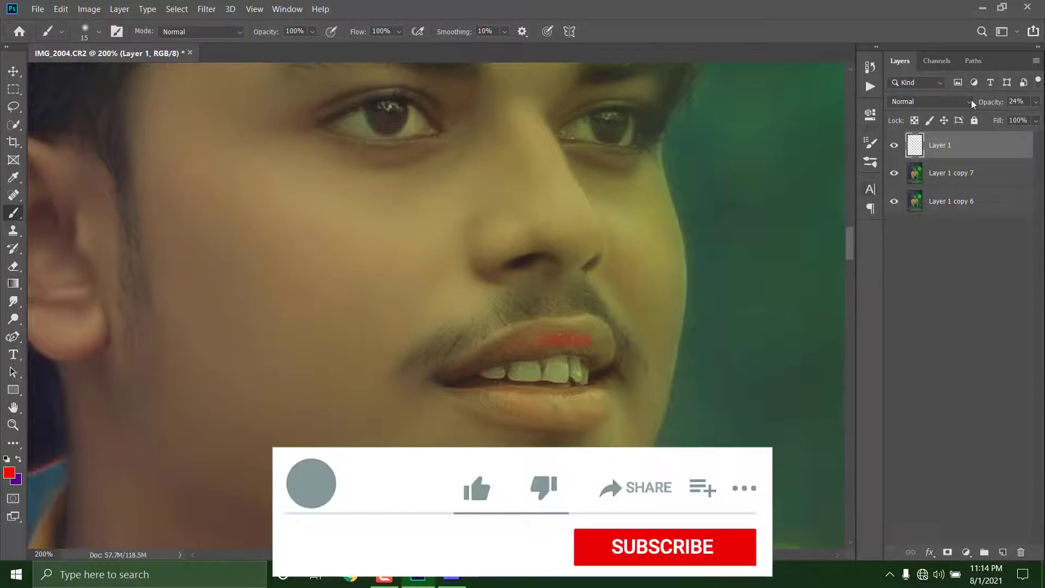
pyautogui.moveTo(513, 358)
pyautogui.mouseDown()
pyautogui.moveTo(573, 330)
pyautogui.moveTo(603, 338)
pyautogui.moveTo(509, 347)
pyautogui.moveTo(447, 380)
pyautogui.moveTo(560, 352)
pyautogui.mouseUp()
pyautogui.press(']')
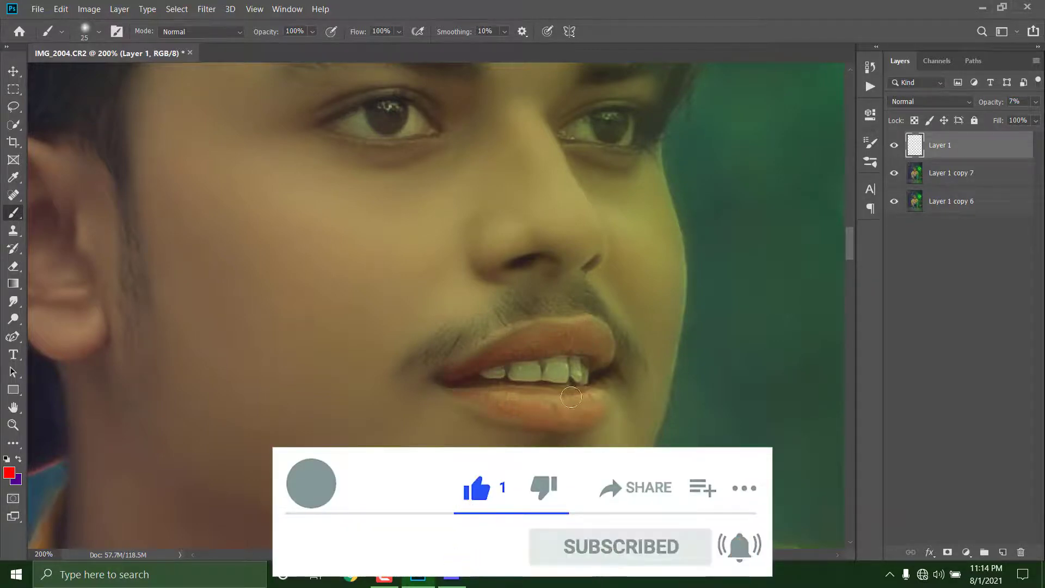
# Paint both irises bright green on a new layer and reduce the layer's opacity to 5%
pyautogui.scroll(3, 632, 335)
pyautogui.click(1003, 552)
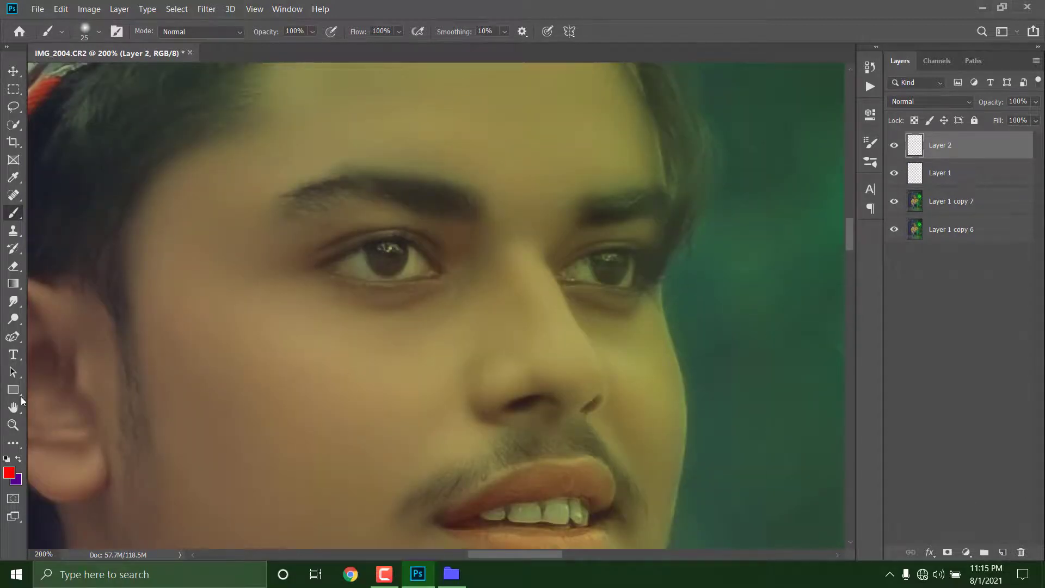
pyautogui.click(9, 473)
pyautogui.click(786, 419)
pyautogui.press('Return')
pyautogui.moveTo(990, 102); pyautogui.dragTo(928, 101)
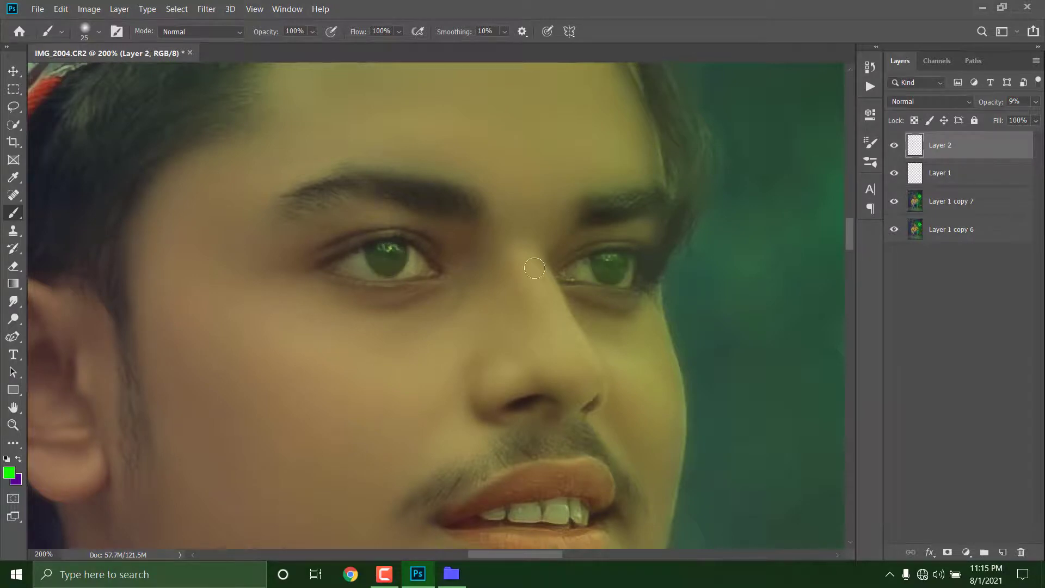
pyautogui.scroll(-6, 619, 283)
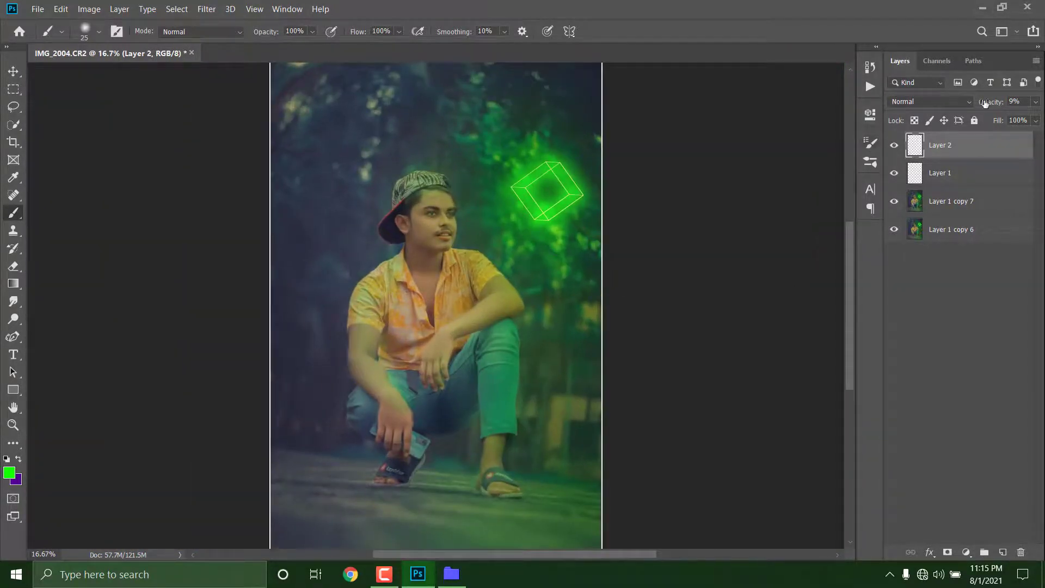
pyautogui.hotkey('ctrl', '-')
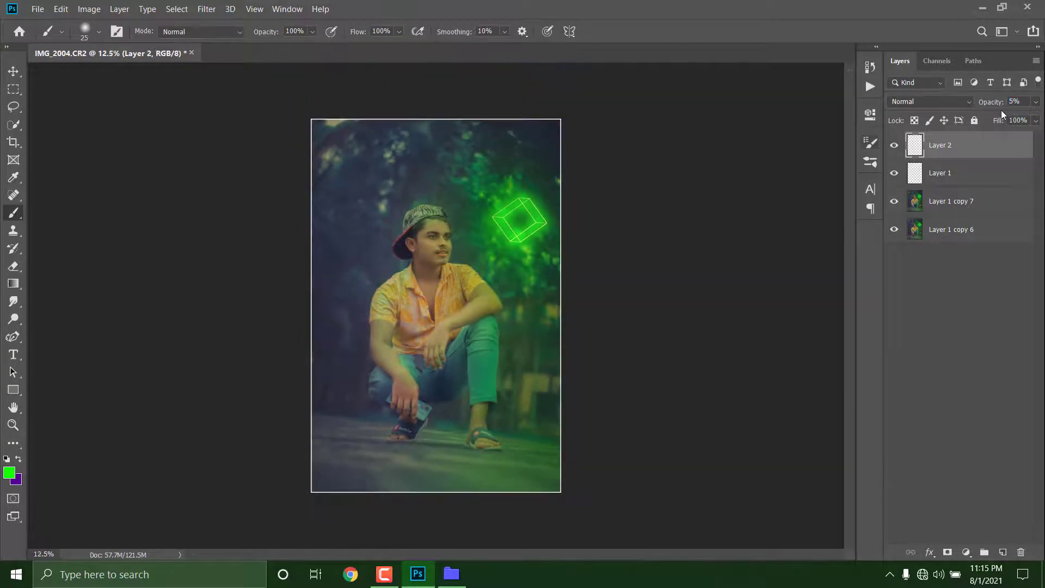
# Merge the lip and eye tint layers with the two portrait layers into one
pyautogui.click(1027, 175)
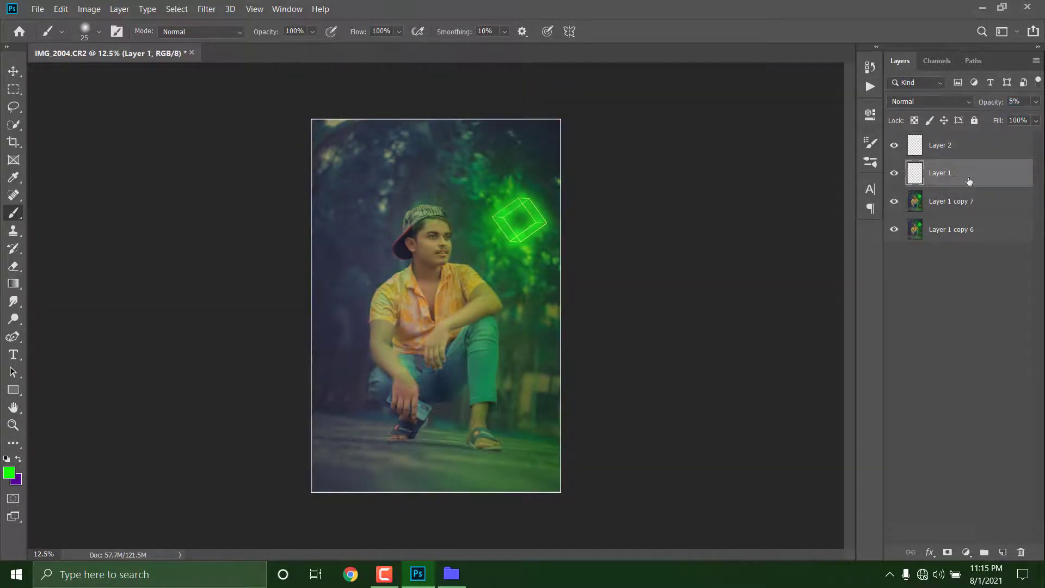
pyautogui.keyDown('ctrl'); pyautogui.click(974, 152); pyautogui.keyUp('ctrl')
pyautogui.keyDown('ctrl'); pyautogui.click(979, 200); pyautogui.keyUp('ctrl')
pyautogui.keyDown('ctrl'); pyautogui.click(967, 235); pyautogui.keyUp('ctrl')
pyautogui.hotkey('ctrl', 'e')
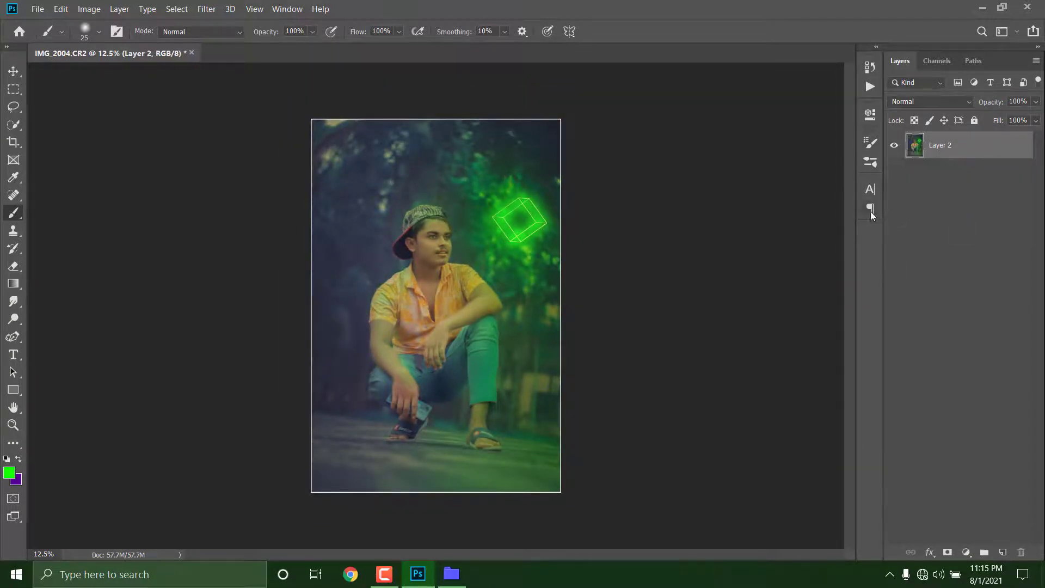
# Place the glitter_10 image over the portrait, rasterize its layer and set the blend mode to Lighten
pyautogui.click(982, 11)
pyautogui.moveTo(675, 229); pyautogui.dragTo(447, 305)
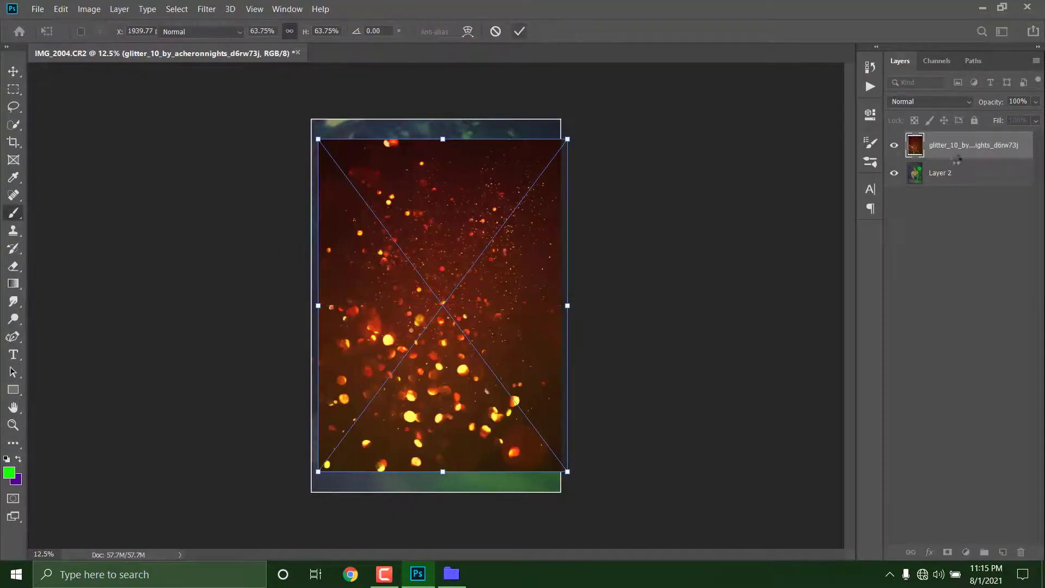
pyautogui.rightClick(956, 150)
pyautogui.click(870, 228)
pyautogui.click(906, 102)
pyautogui.click(904, 205)
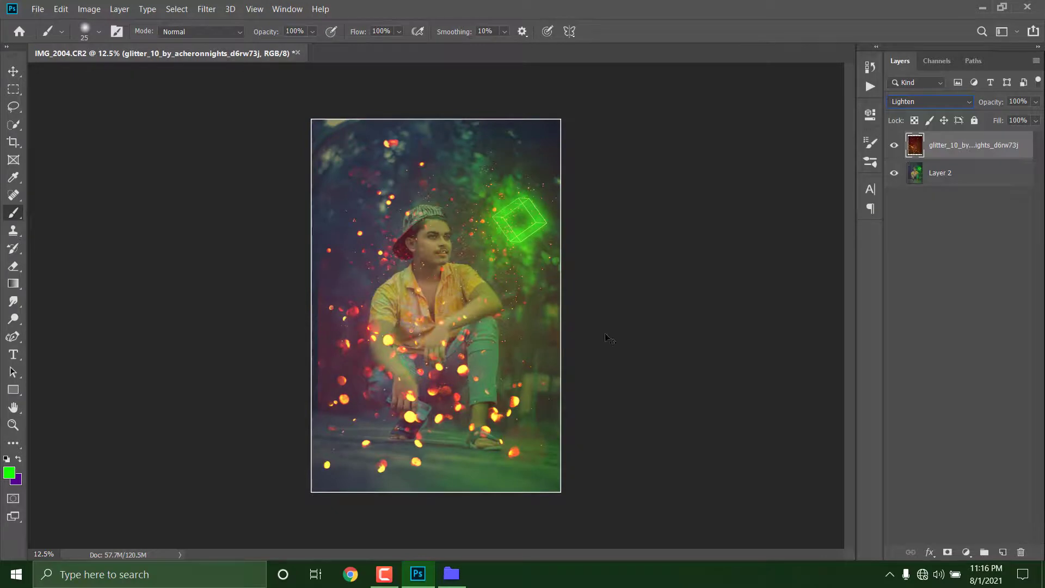
# Scale the glitter layer to 80%, flip it horizontally and place it over the portrait's right edge, covering the cube
pyautogui.hotkey('ctrl', 't')
pyautogui.moveTo(483, 323); pyautogui.dragTo(509, 323)
pyautogui.moveTo(586, 306); pyautogui.dragTo(531, 300)
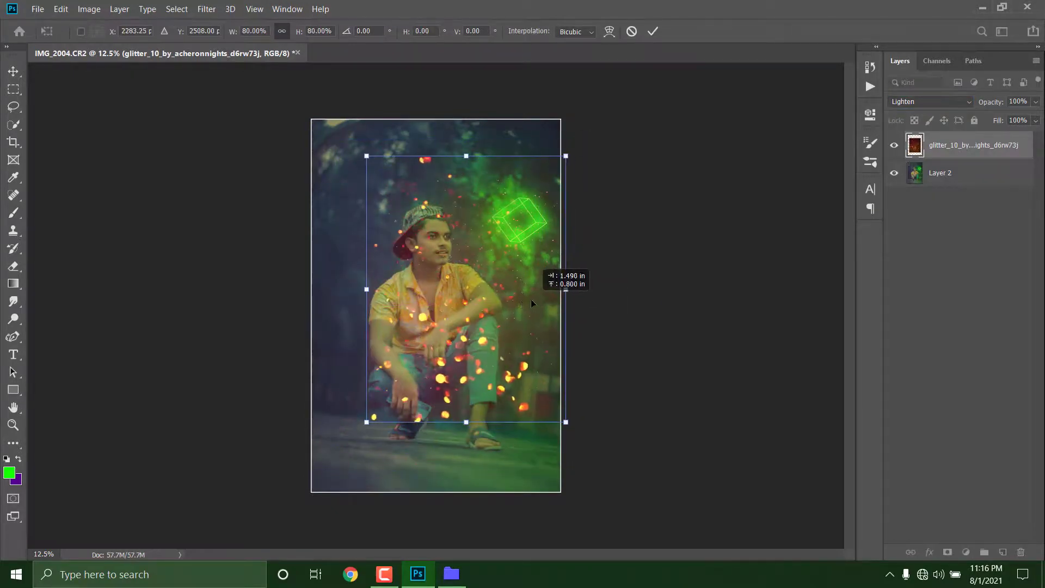
pyautogui.rightClick(532, 304)
pyautogui.click(561, 474)
pyautogui.moveTo(513, 348); pyautogui.dragTo(610, 351)
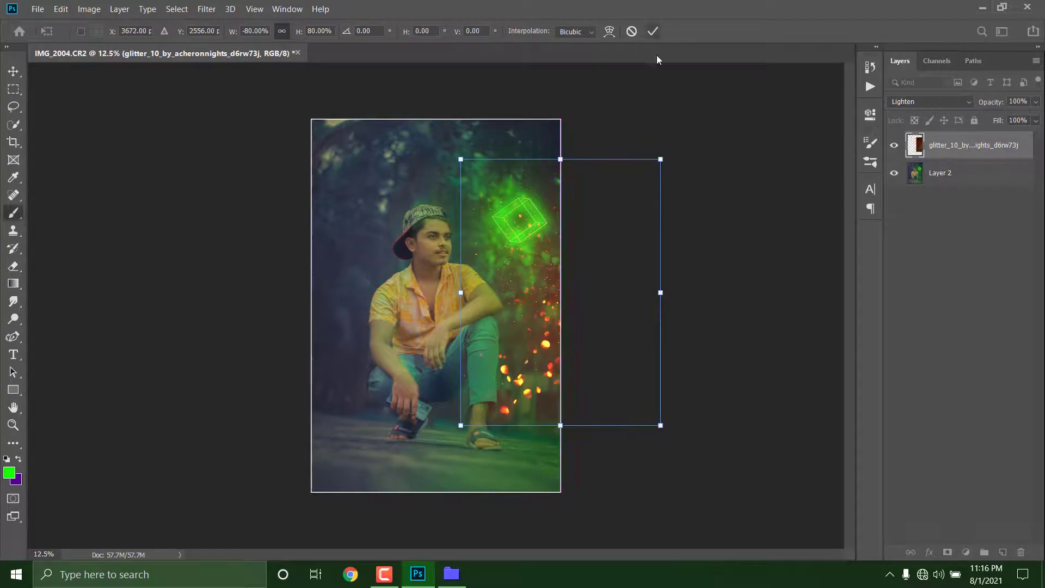
pyautogui.click(653, 31)
# Clip a Hue/Saturation adjustment to the glitter layer and shift its hue to green
pyautogui.click(967, 552)
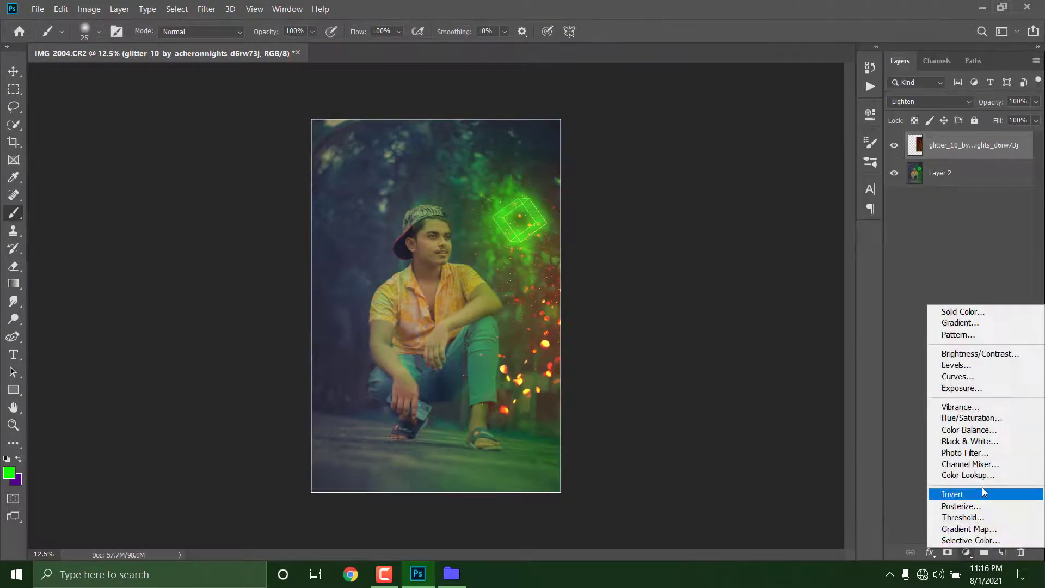
pyautogui.click(972, 418)
pyautogui.hotkey('ctrl', 'alt', 'g')
pyautogui.moveTo(754, 201); pyautogui.dragTo(811, 217)
pyautogui.click(832, 108)
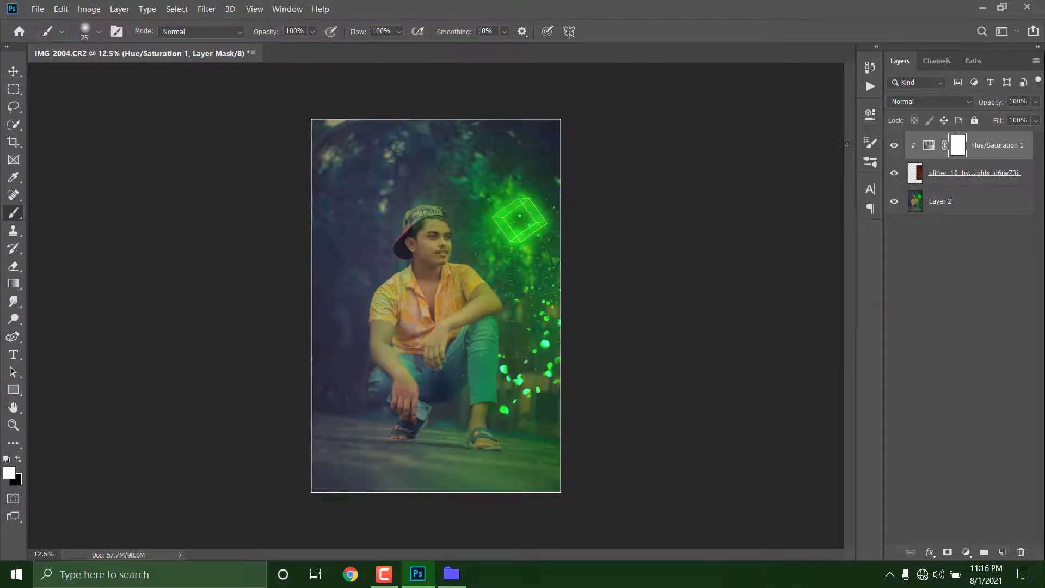
# Add a black mask to the glitter layer and paint white with an 800 px brush to reveal the sparks around the cube
pyautogui.click(12, 267)
pyautogui.click(955, 171)
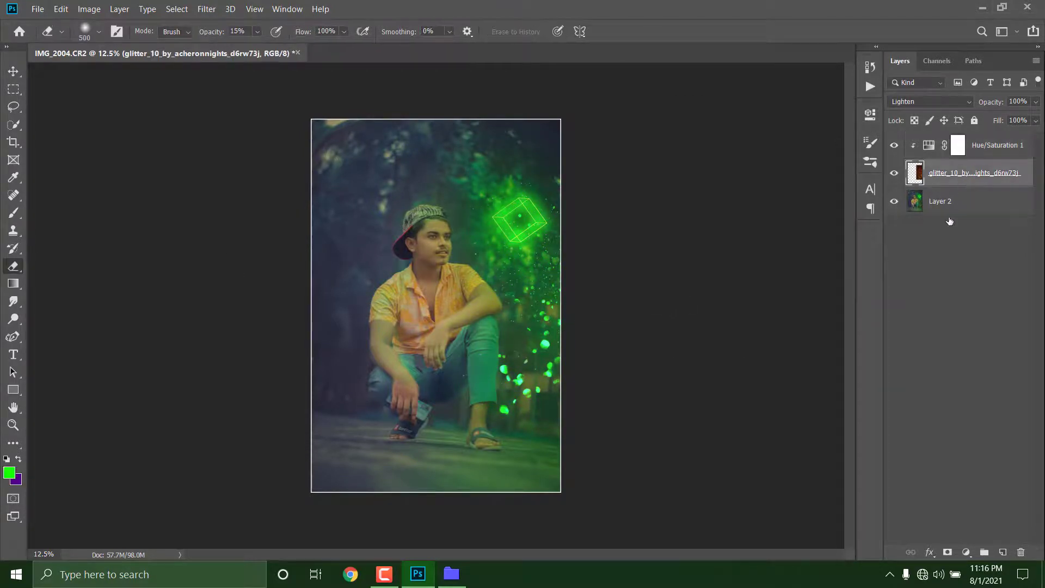
pyautogui.keyDown('alt'); pyautogui.click(947, 552); pyautogui.keyUp('alt')
pyautogui.press('b')
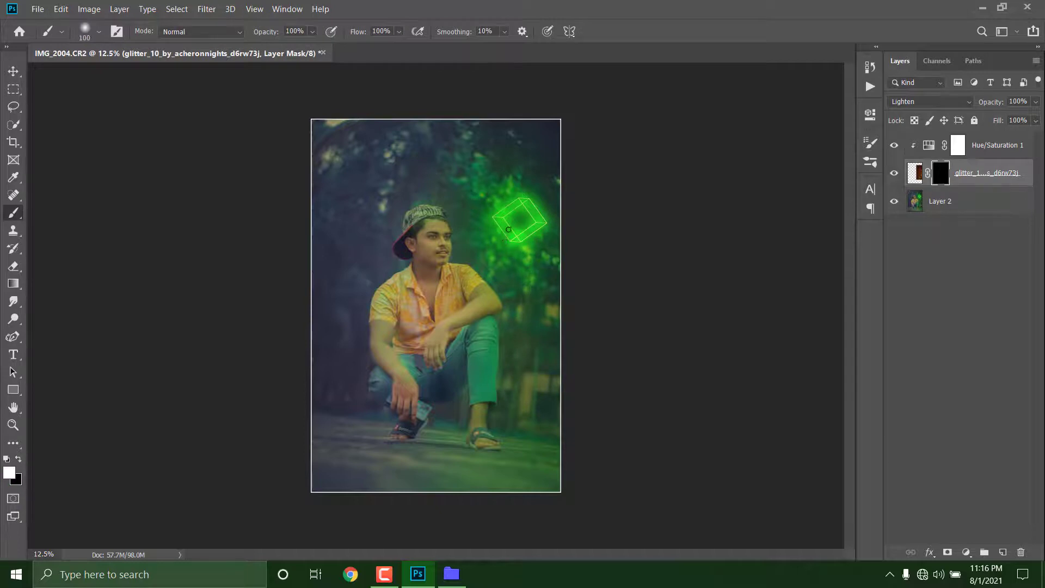
pyautogui.press(']')
pyautogui.press(']')
pyautogui.press(']')
pyautogui.press(']')
pyautogui.press(']')
pyautogui.press(']')
pyautogui.press(']')
pyautogui.press(']')
pyautogui.press(']')
pyautogui.press(']')
pyautogui.press(']')
pyautogui.moveTo(514, 220)
pyautogui.mouseDown()
pyautogui.moveTo(493, 246)
pyautogui.moveTo(461, 227)
pyautogui.mouseUp()
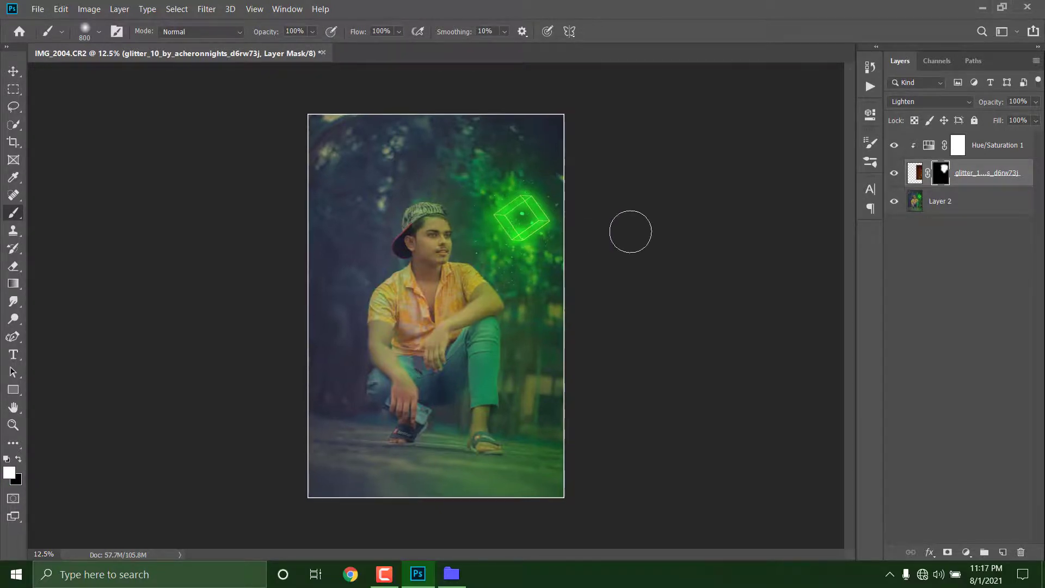
# Merge the two green glitter layers with the portrait layer
pyautogui.hotkey('ctrl', '+')
pyautogui.hotkey('ctrl', '+')
pyautogui.press('e')
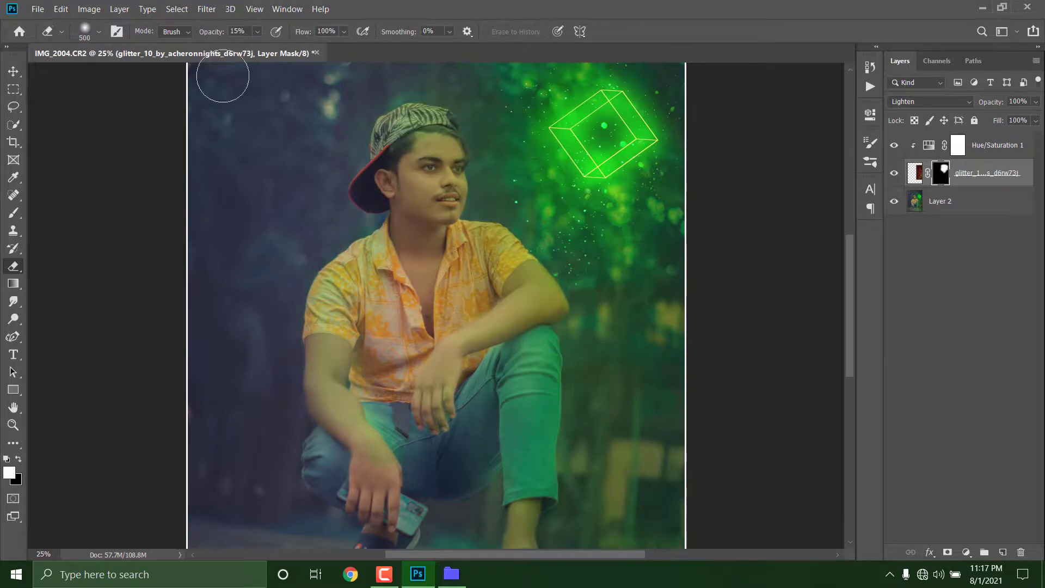
pyautogui.scroll(1, 580, 280)
pyautogui.scroll(3, 582, 266)
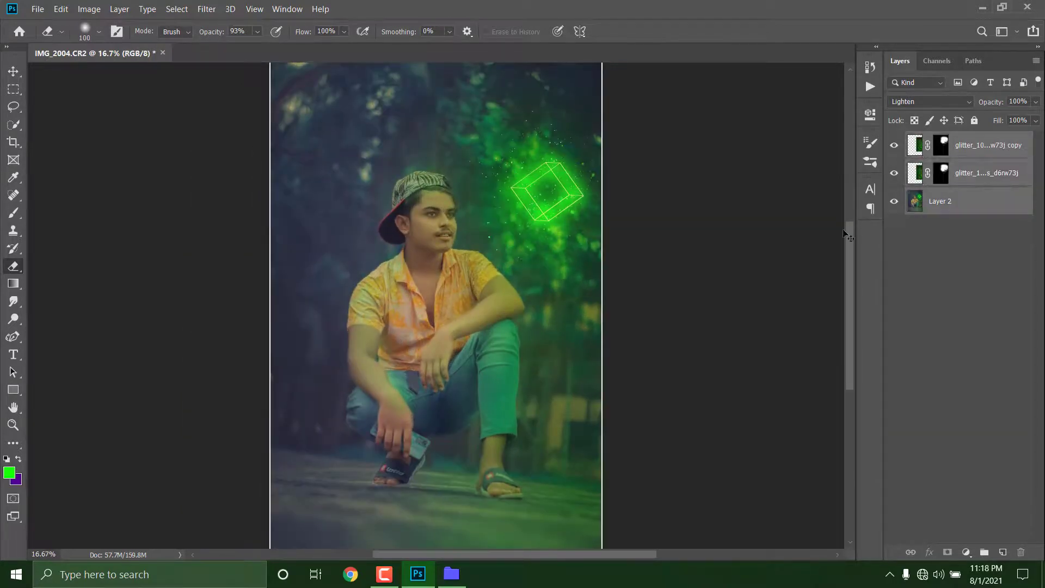
pyautogui.hotkey('ctrl', 'e')
pyautogui.hotkey('ctrl', '-')
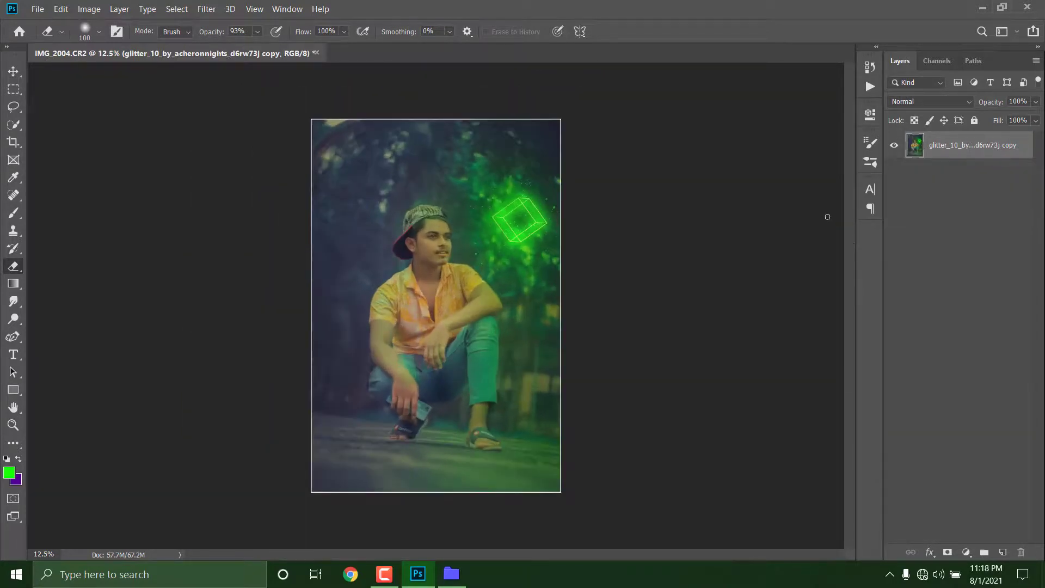
# Place the logo 33333 file in the portrait's upper-left corner, scaled to about 24%
pyautogui.click(982, 8)
pyautogui.click(1029, 7)
pyautogui.moveTo(25, 72); pyautogui.dragTo(410, 246)
pyautogui.moveTo(436, 175); pyautogui.dragTo(377, 352)
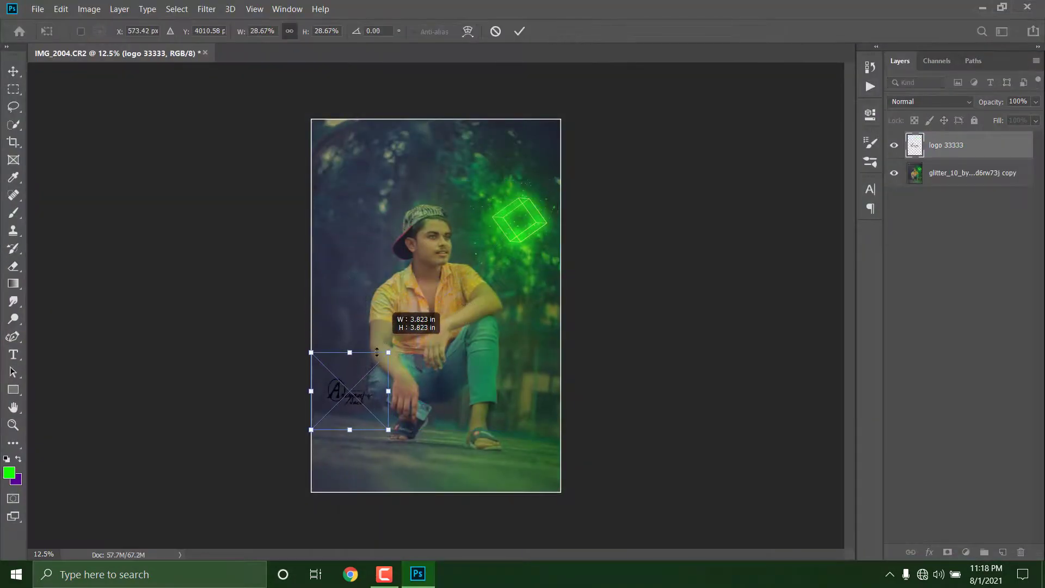
pyautogui.moveTo(349, 400); pyautogui.dragTo(339, 150)
pyautogui.moveTo(379, 179); pyautogui.dragTo(364, 165)
pyautogui.moveTo(337, 146); pyautogui.dragTo(338, 147)
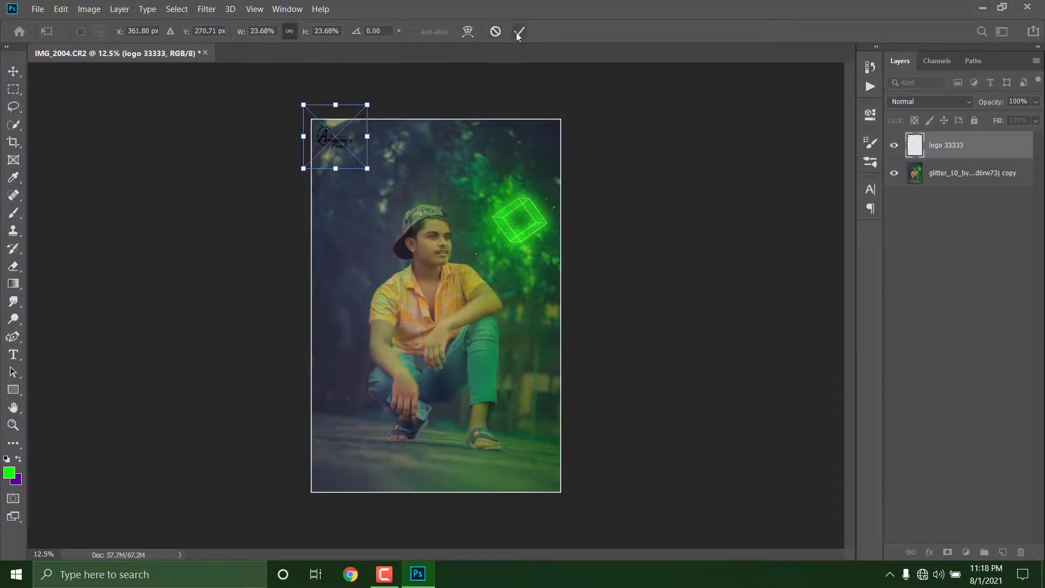
pyautogui.click(518, 35)
# Apply a white Color Overlay layer style to the logo
pyautogui.rightClick(942, 146)
pyautogui.click(805, 8)
pyautogui.click(411, 393)
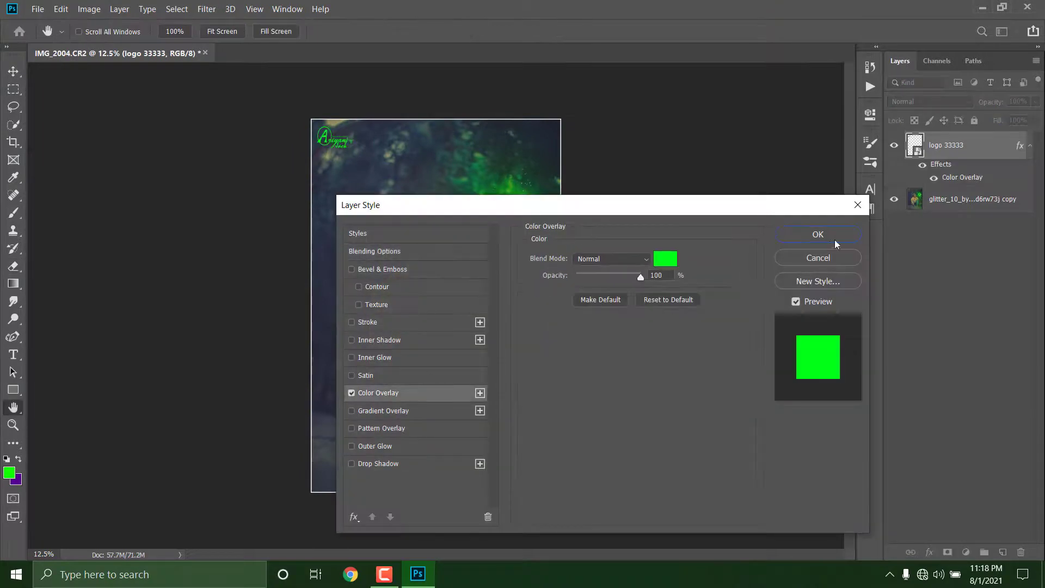
pyautogui.click(663, 262)
pyautogui.click(592, 298)
pyautogui.click(904, 290)
pyautogui.click(803, 238)
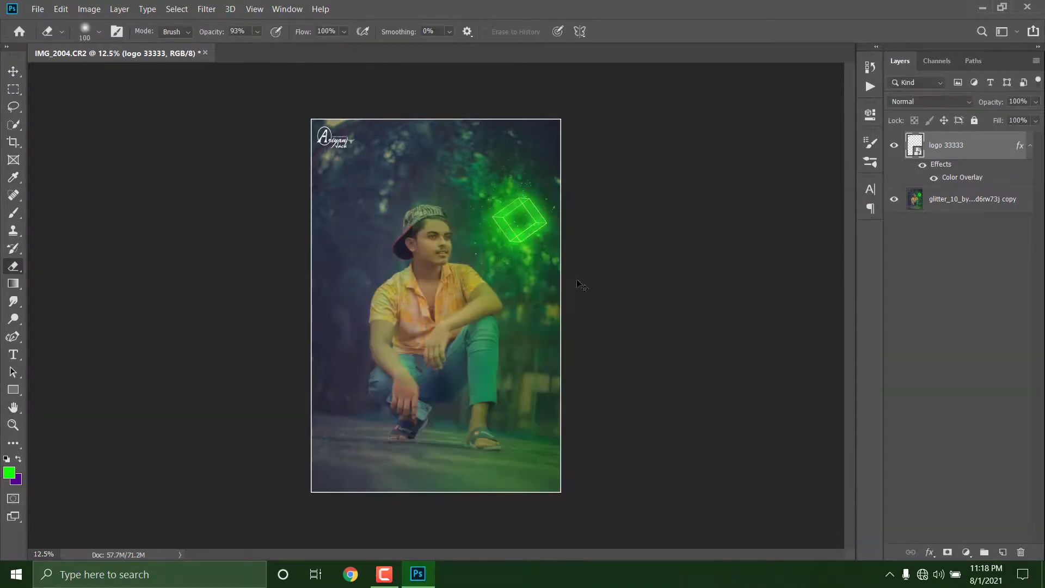
# Merge the logo layer with the portrait layer
pyautogui.hotkey('ctrl', 't')
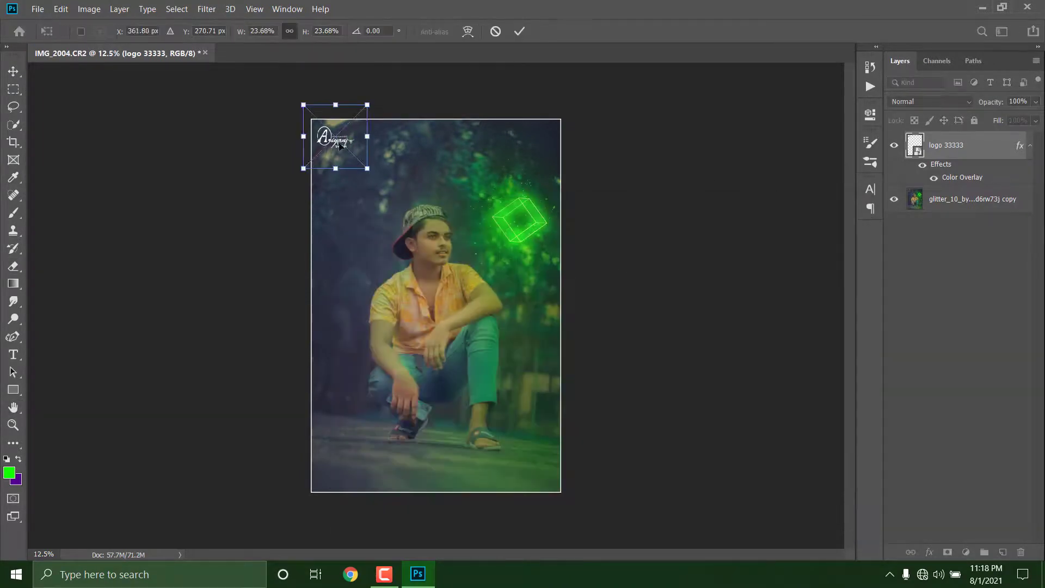
pyautogui.click(520, 33)
pyautogui.press('e')
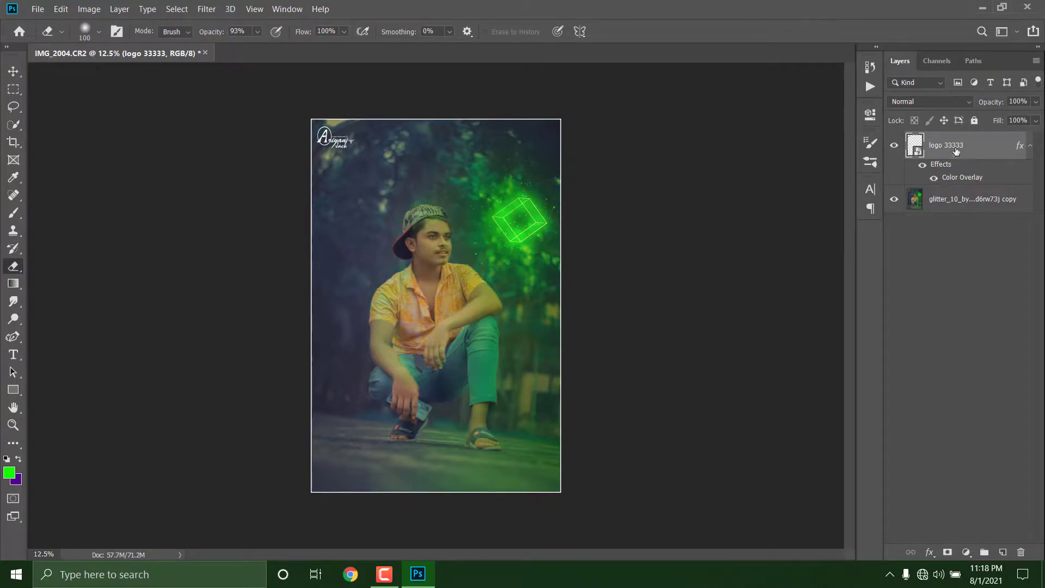
pyautogui.hotkey('ctrl', 'e')
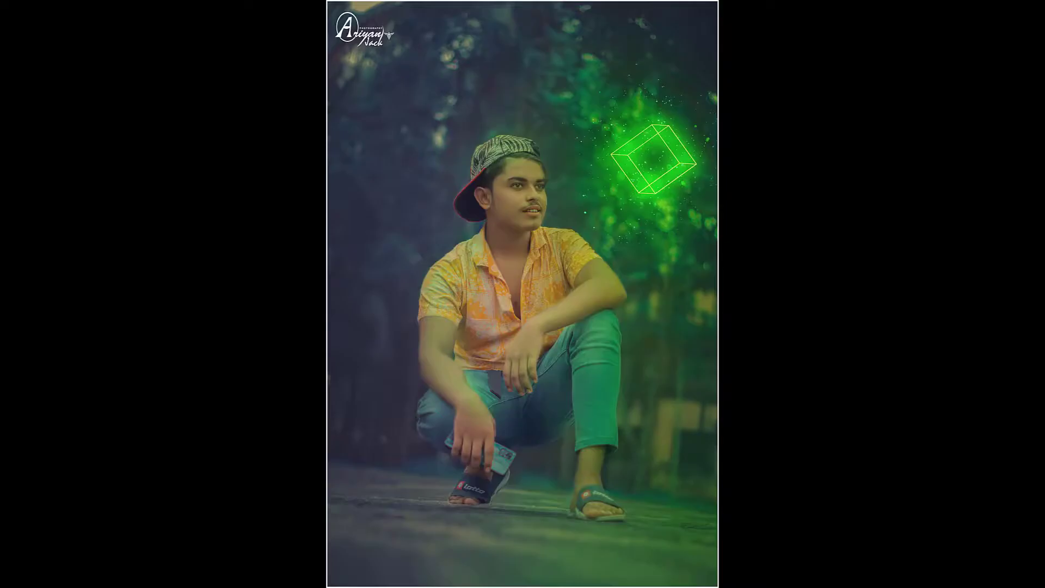